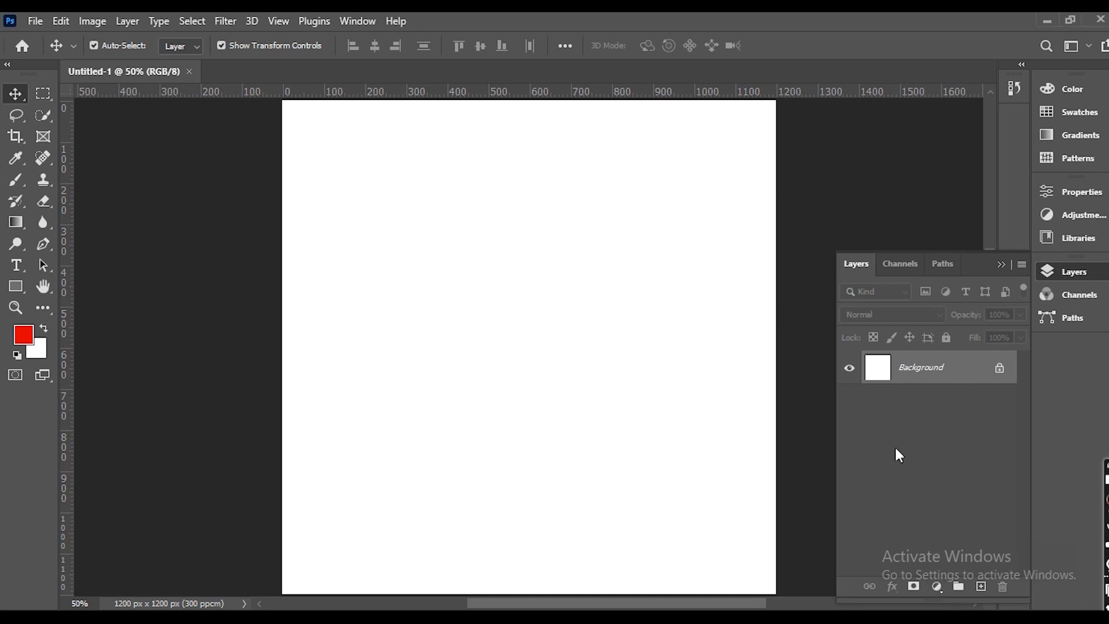
# - Add a solid colour fill layer in red (#da0000) and delete the white Background layer
pyautogui.click(944, 589)
pyautogui.click(933, 294)
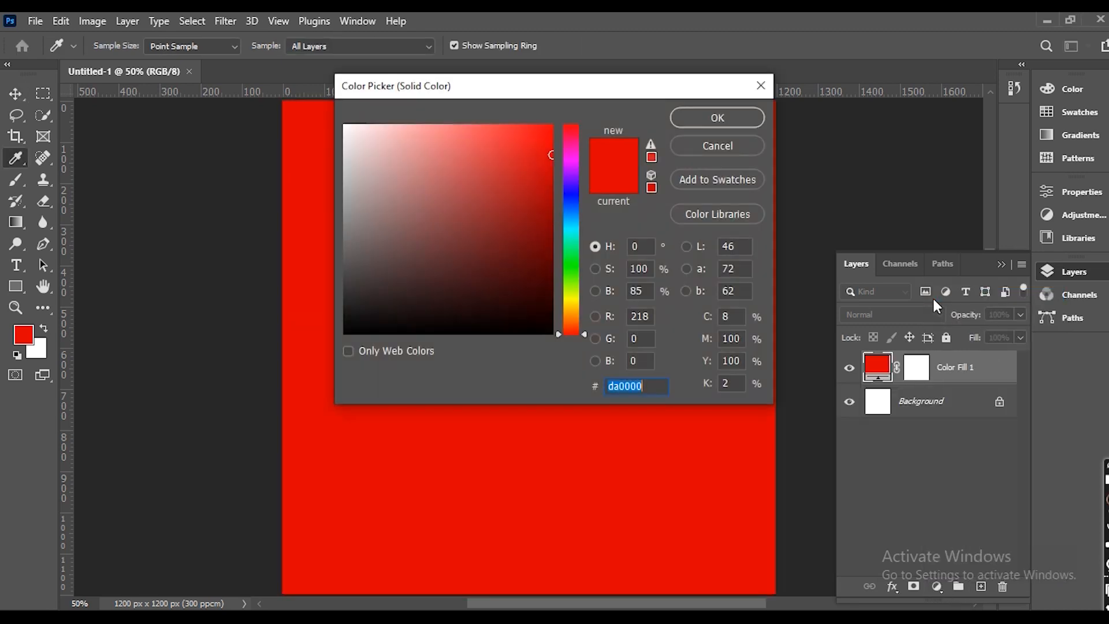
pyautogui.click(718, 120)
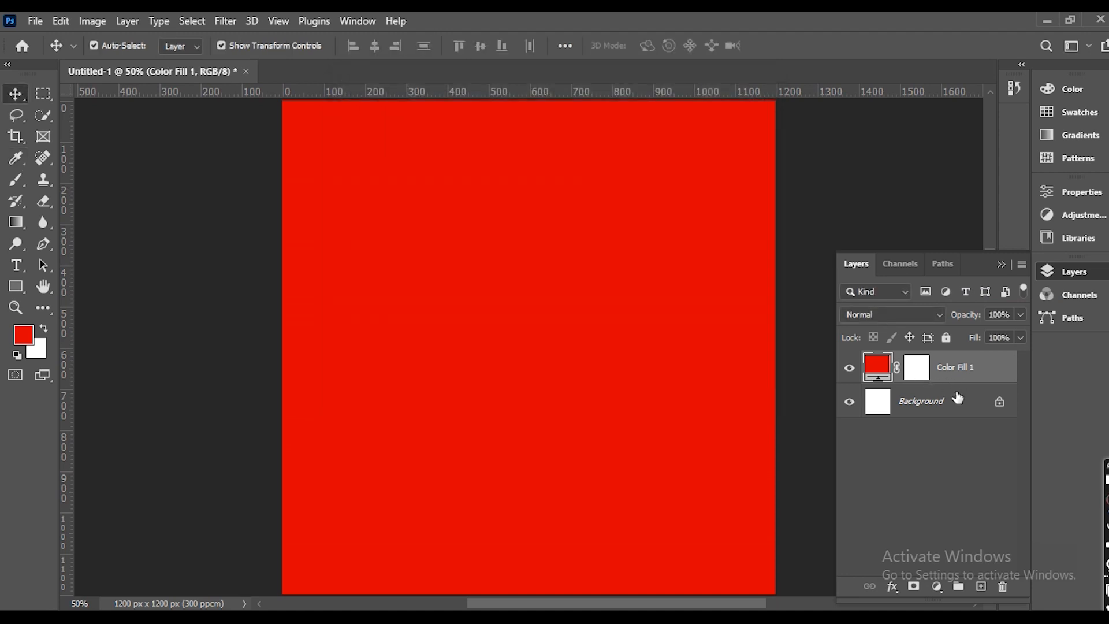
pyautogui.click(1000, 402)
pyautogui.press('Delete')
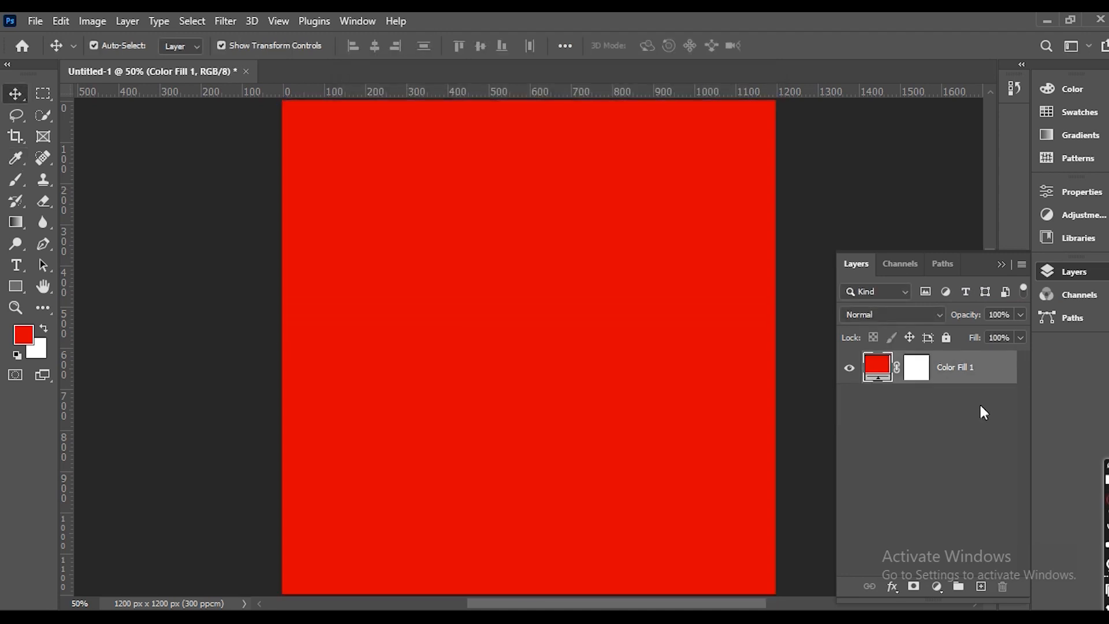
# - Apply a linear red-to-pink Gradient Overlay at -58° to the colour fill layer and deselect it
pyautogui.rightClick(878, 372)
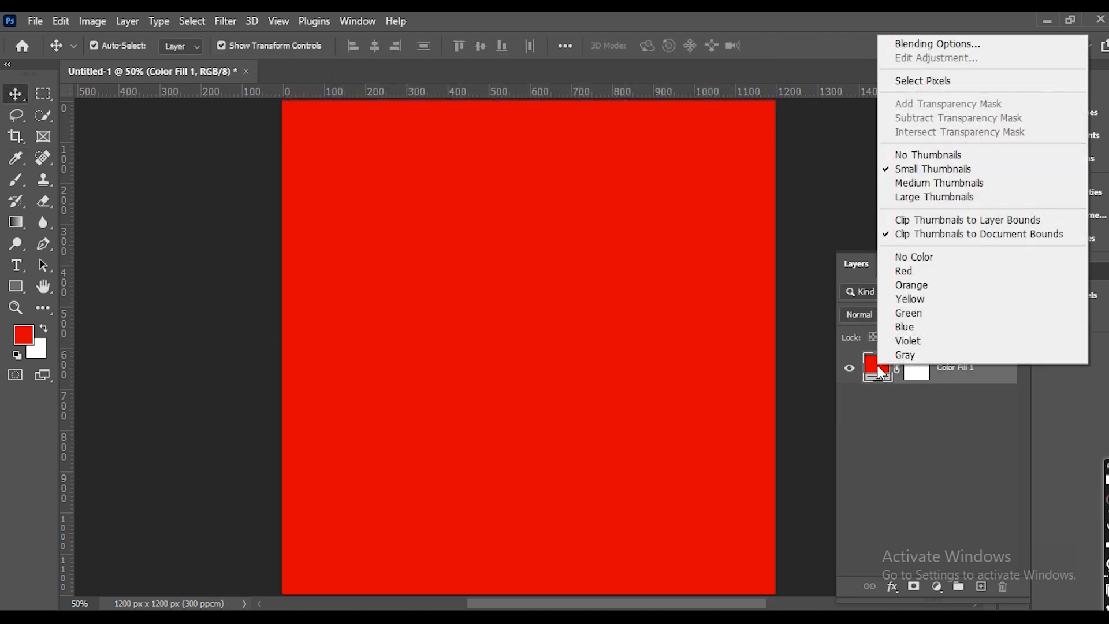
pyautogui.click(958, 50)
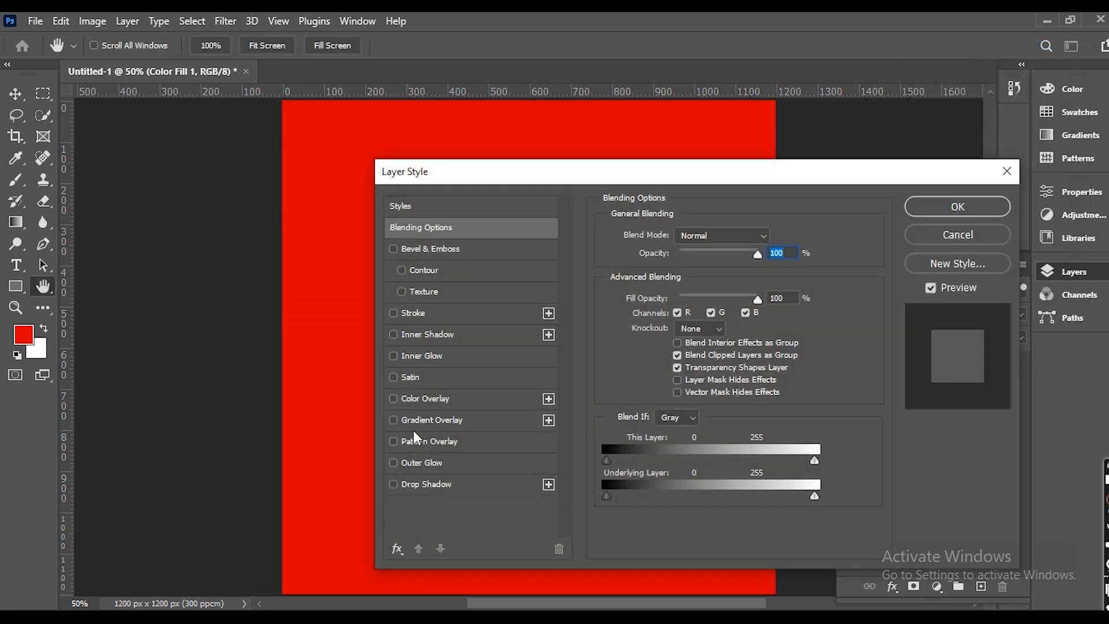
pyautogui.click(417, 418)
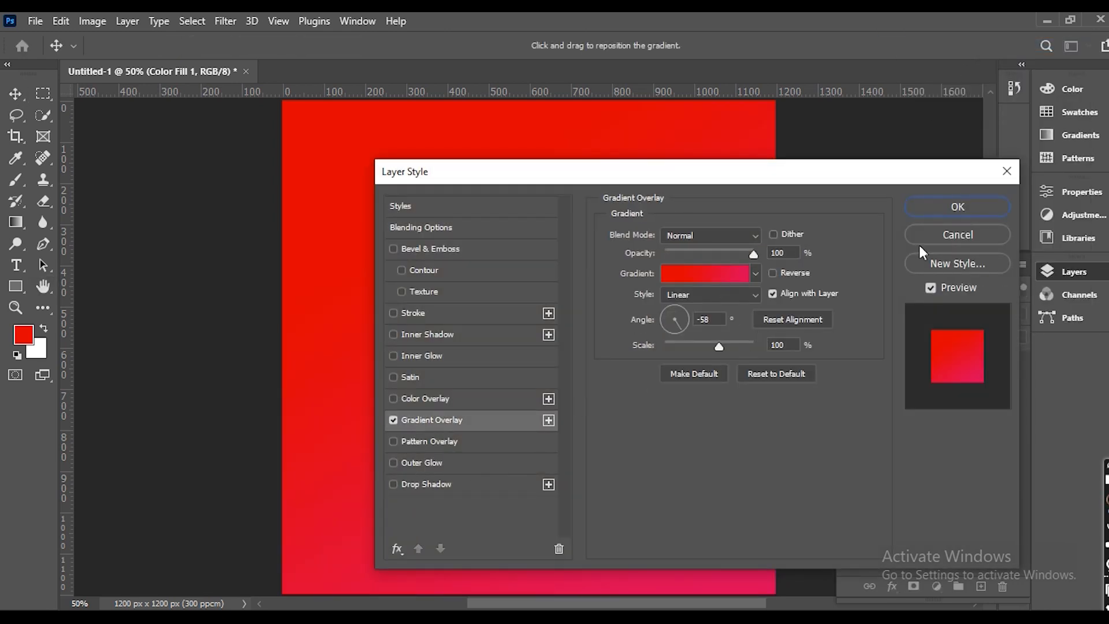
pyautogui.click(976, 207)
pyautogui.click(811, 321)
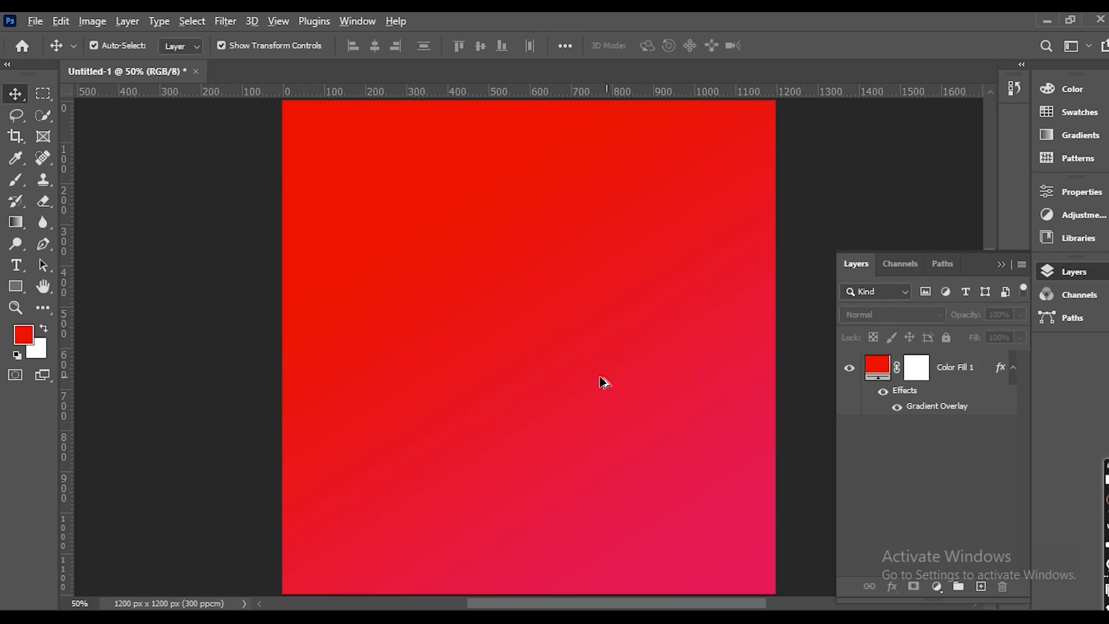
# - In the browser, find the "Watercolor Party - Holi festival" paint splash on CleanPNG and download the PNG
pyautogui.scroll(-2, 572, 344)
pyautogui.scroll(1, 568, 335)
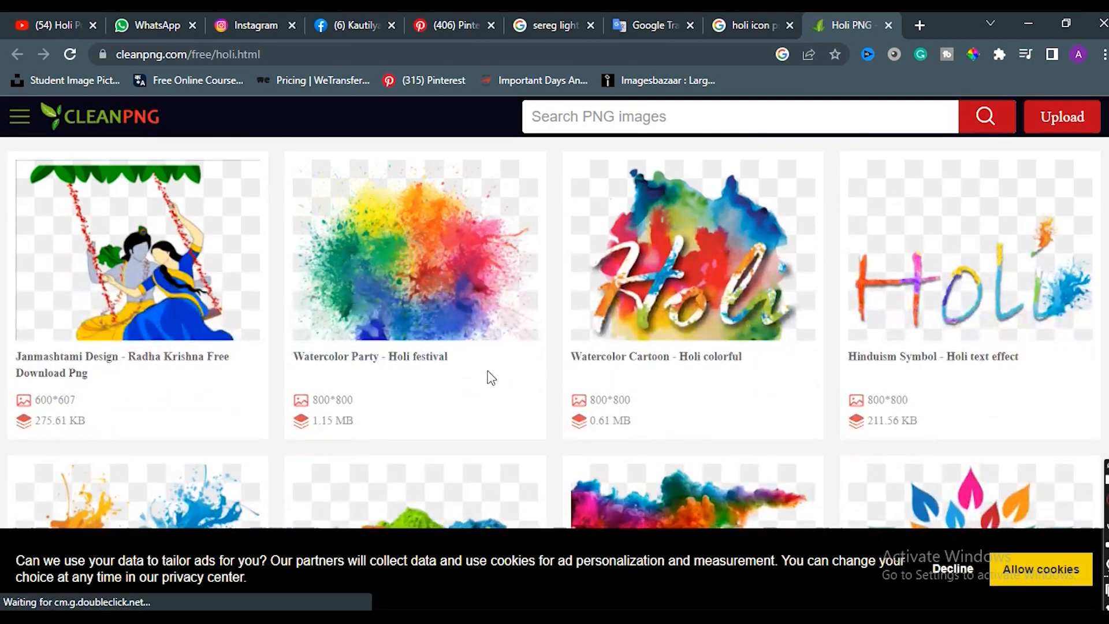
pyautogui.scroll(-3, 489, 379)
pyautogui.scroll(4, 485, 386)
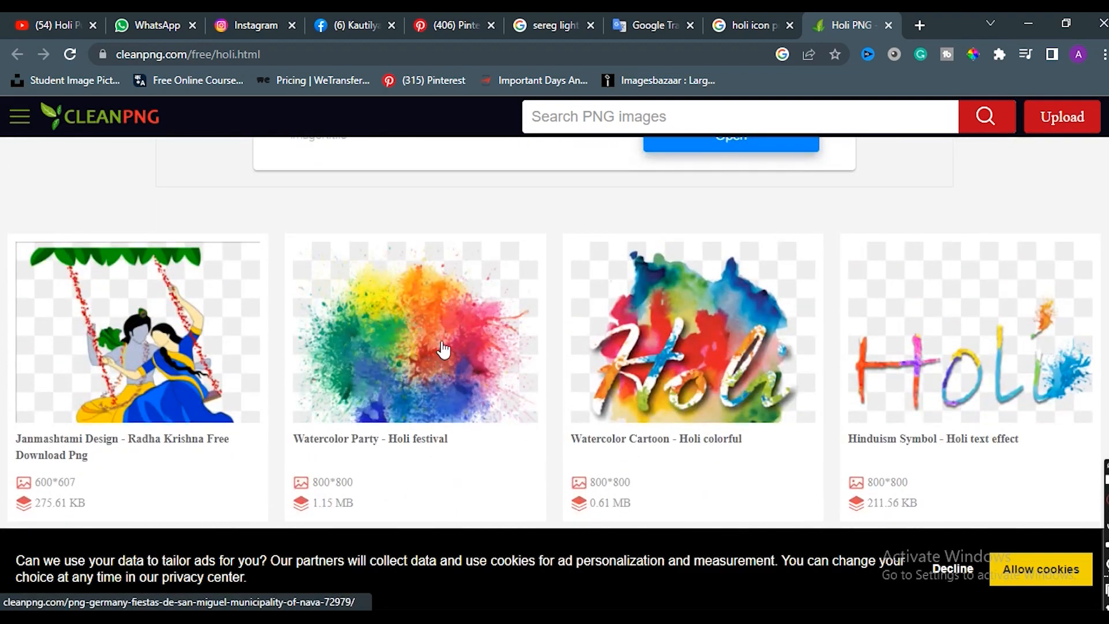
pyautogui.click(443, 350)
pyautogui.click(478, 496)
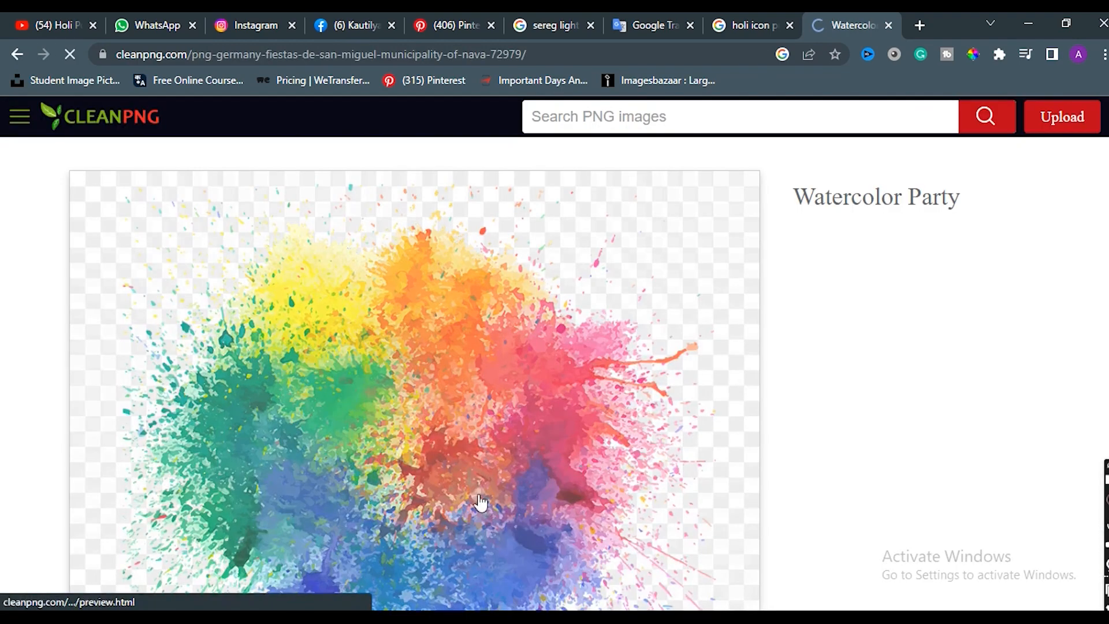
pyautogui.scroll(-8, 444, 375)
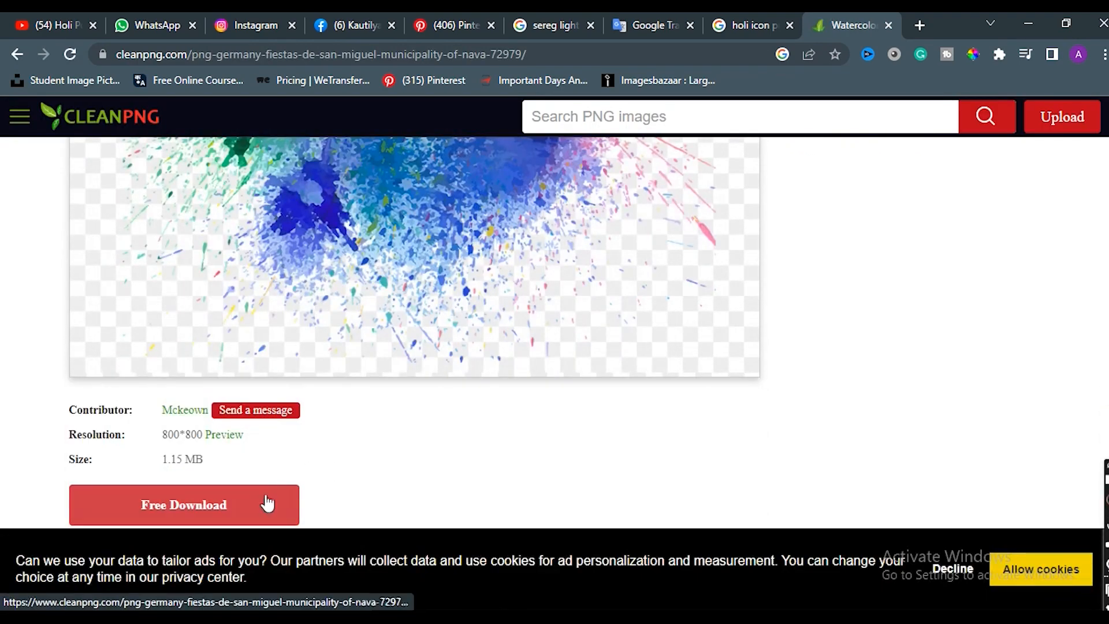
pyautogui.click(238, 504)
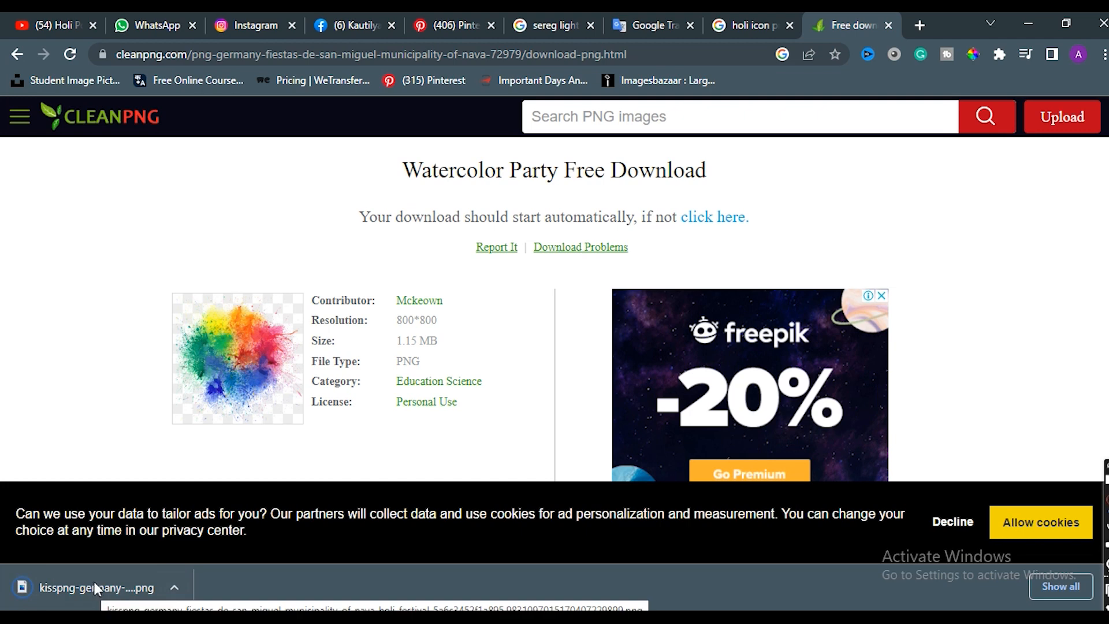
# - Place the downloaded paint splash in the Photoshop document, scaled down to about 720 px wide and nudged upward
pyautogui.moveTo(94, 584); pyautogui.dragTo(515, 349)
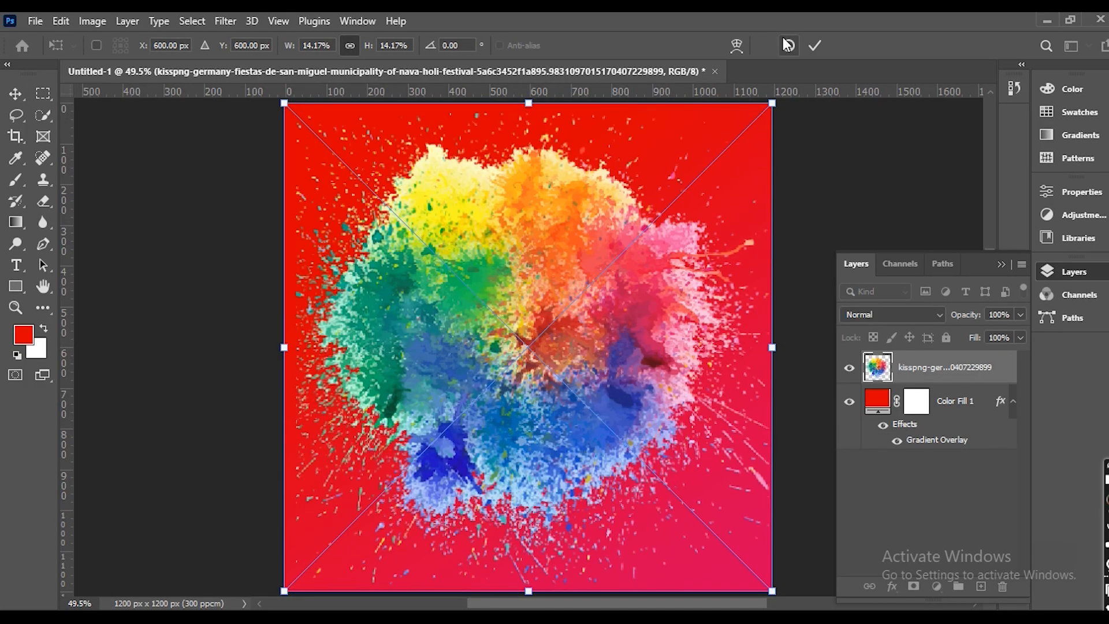
pyautogui.click(815, 46)
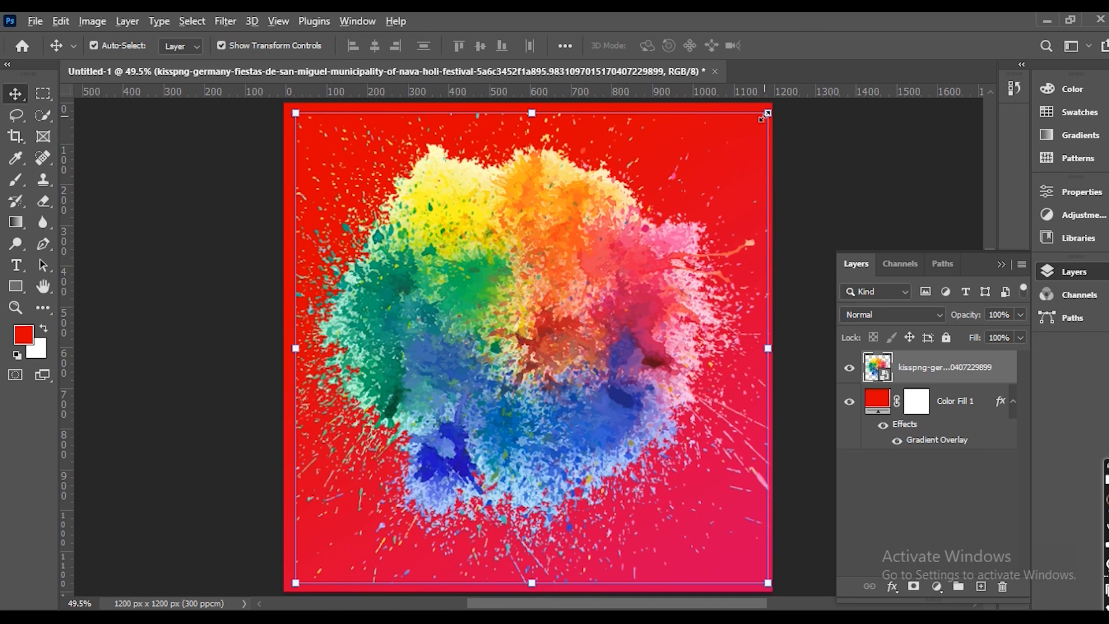
pyautogui.moveTo(763, 116); pyautogui.dragTo(739, 255)
pyautogui.press('Return')
pyautogui.hotkey('shift', 'Up')
pyautogui.hotkey('shift', 'Up')
pyautogui.hotkey('shift', 'Up')
pyautogui.hotkey('shift', 'Up')
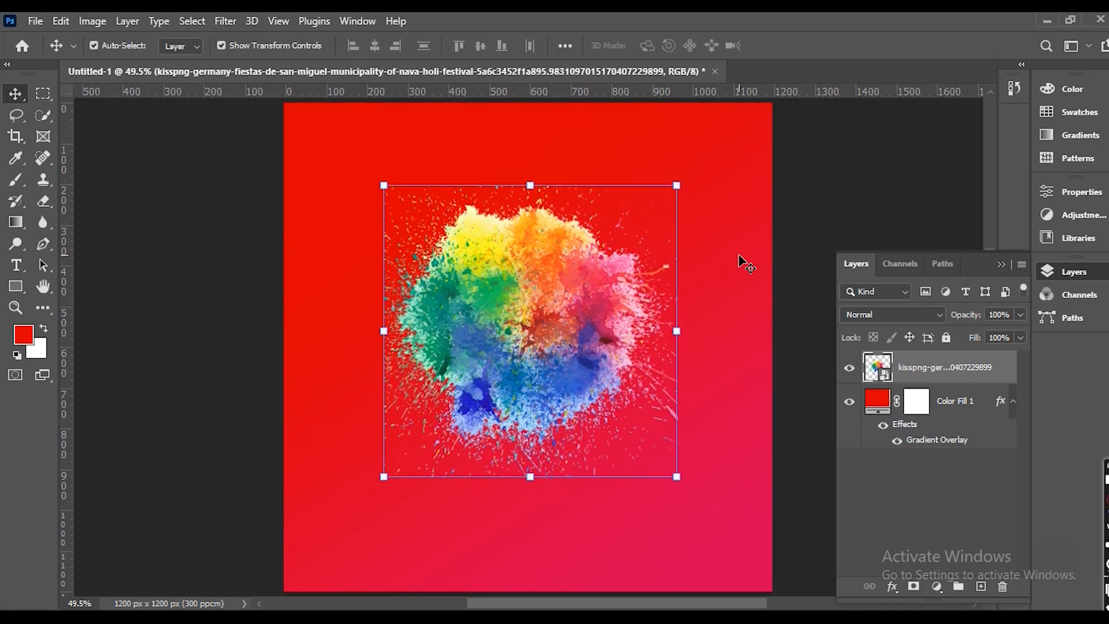
pyautogui.click(115, 301)
pyautogui.scroll(-4, 283, 411)
pyautogui.scroll(3, 327, 308)
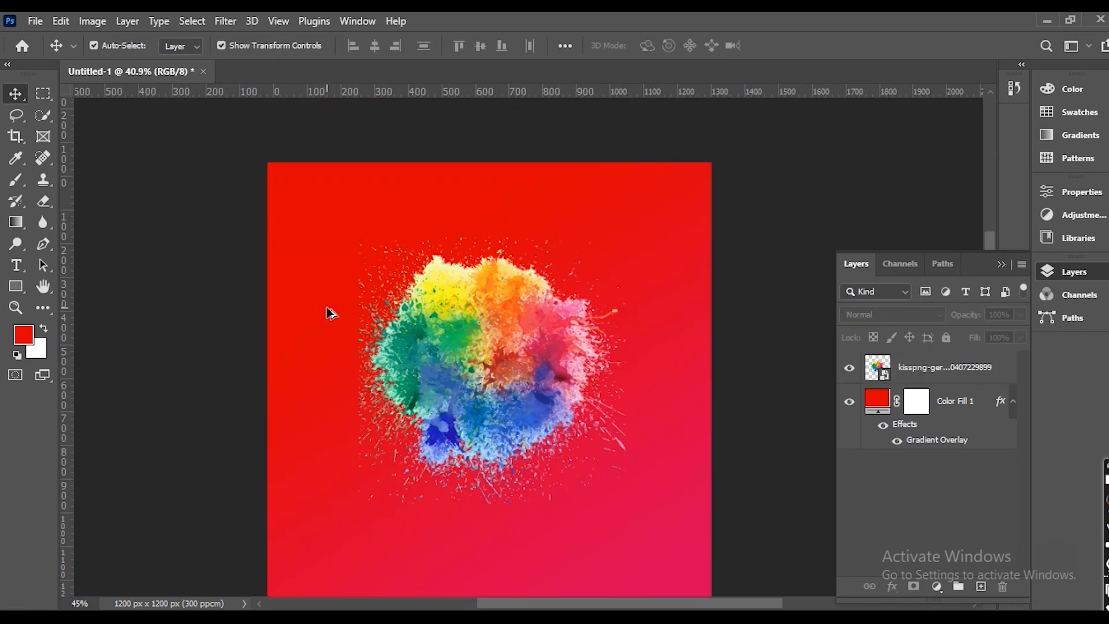
pyautogui.scroll(-2, 524, 327)
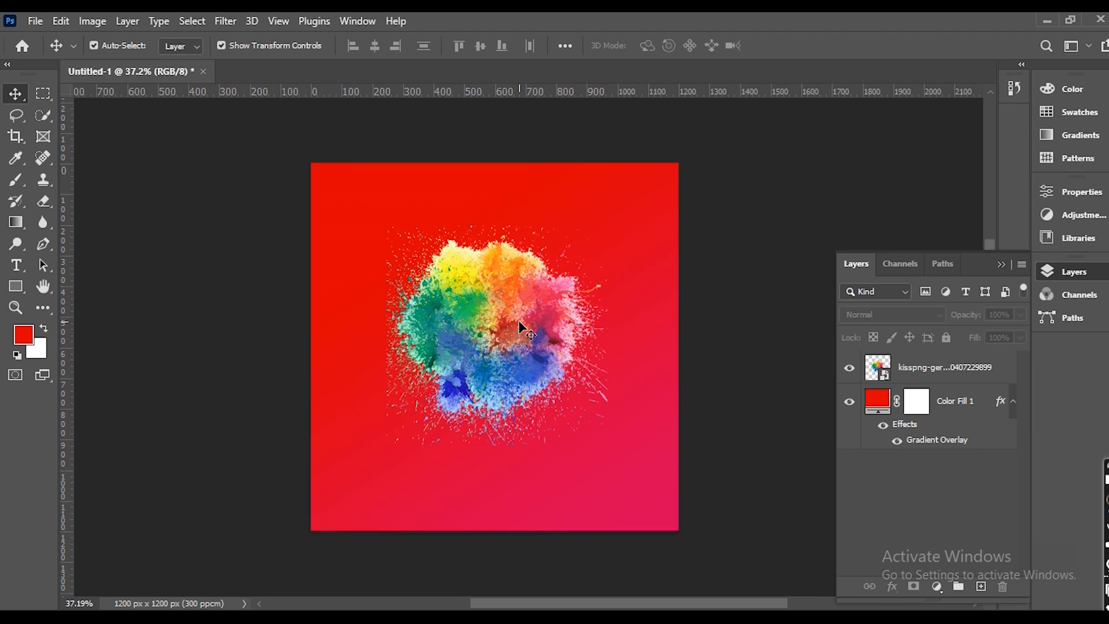
# - Hide the fill layer's Gradient Overlay effect and fill the layer with the white background colour
pyautogui.click(894, 443)
pyautogui.click(957, 407)
pyautogui.hotkey('ctrl', 'BackSpace')
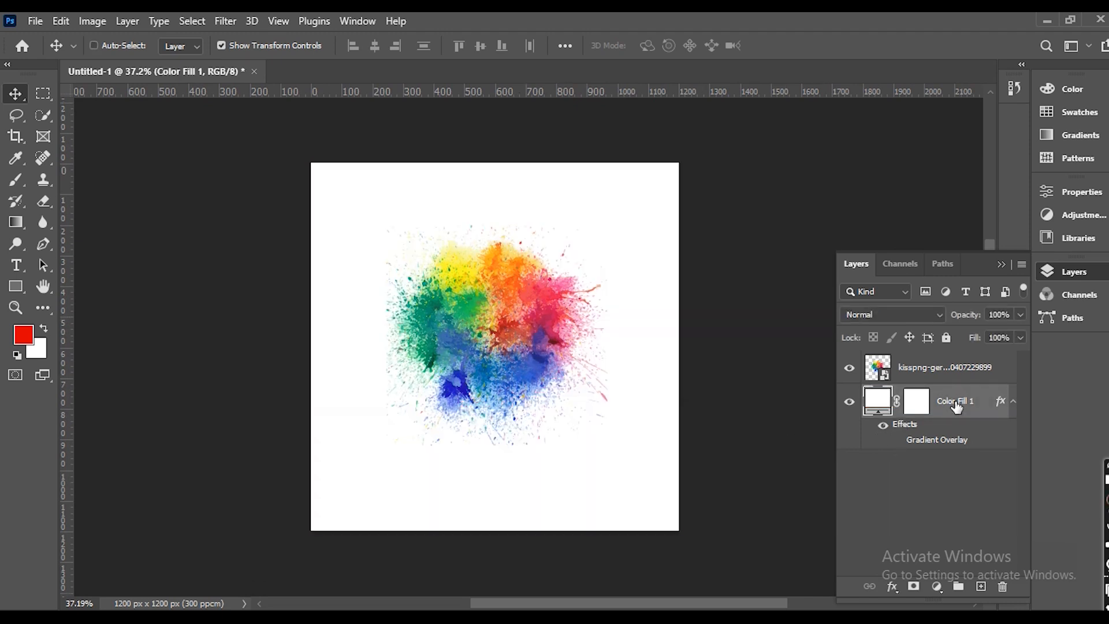
pyautogui.click(732, 392)
# - Centre the paint splash horizontally and vertically on the whole canvas, then clear the selection
pyautogui.click(520, 333)
pyautogui.hotkey('ctrl', 'a')
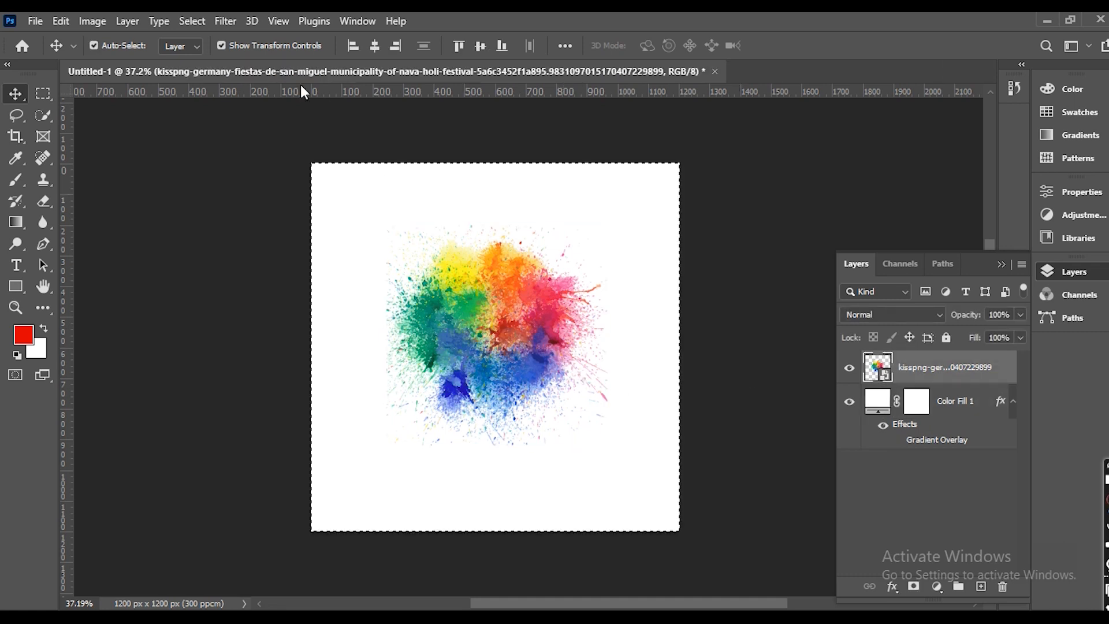
pyautogui.click(375, 46)
pyautogui.click(485, 44)
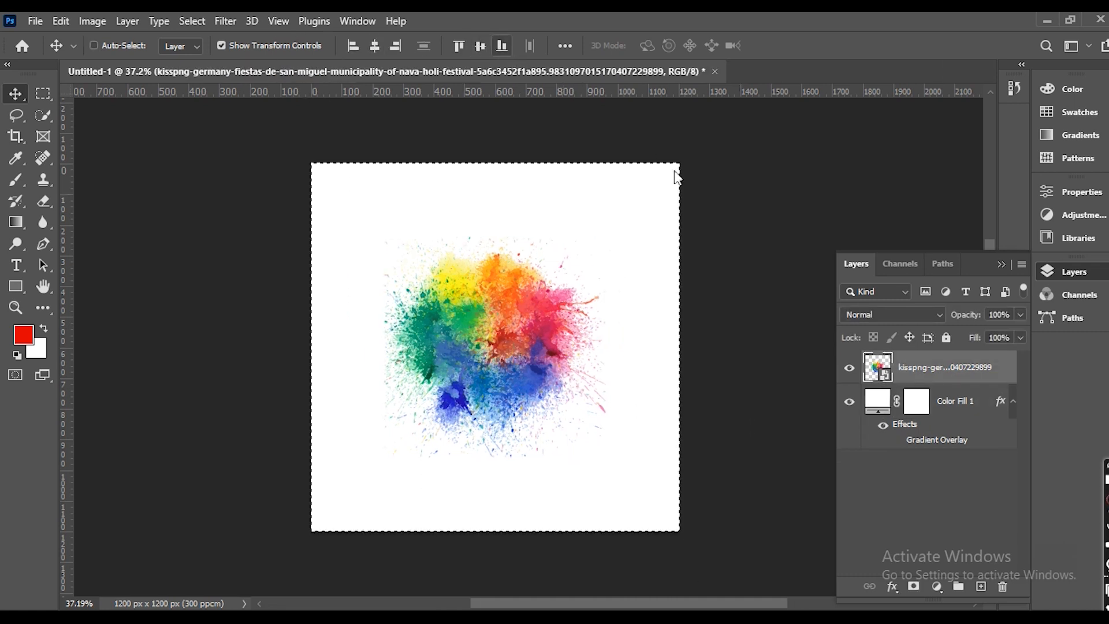
pyautogui.hotkey('ctrl', 'd')
pyautogui.click(722, 336)
# - Nudge the paint splash slightly to the right and move it up above the canvas centre
pyautogui.click(533, 343)
pyautogui.hotkey('shift', 'Right')
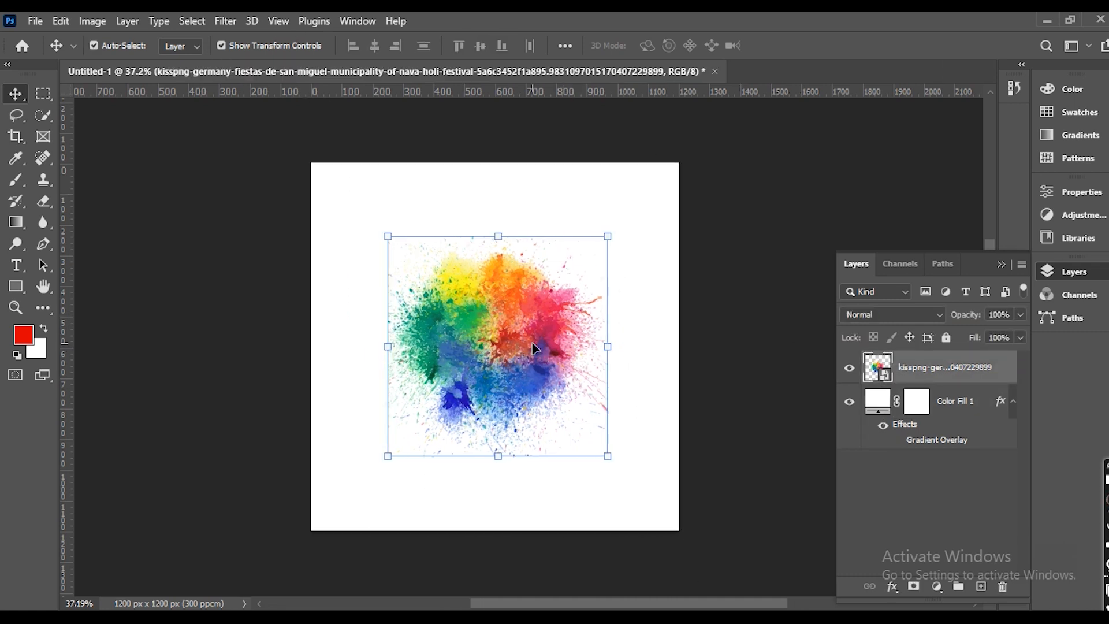
pyautogui.hotkey('shift', 'Up')
pyautogui.hotkey('shift', 'Up')
pyautogui.hotkey('shift', 'Up')
pyautogui.hotkey('shift', 'Up')
pyautogui.hotkey('shift', 'Up')
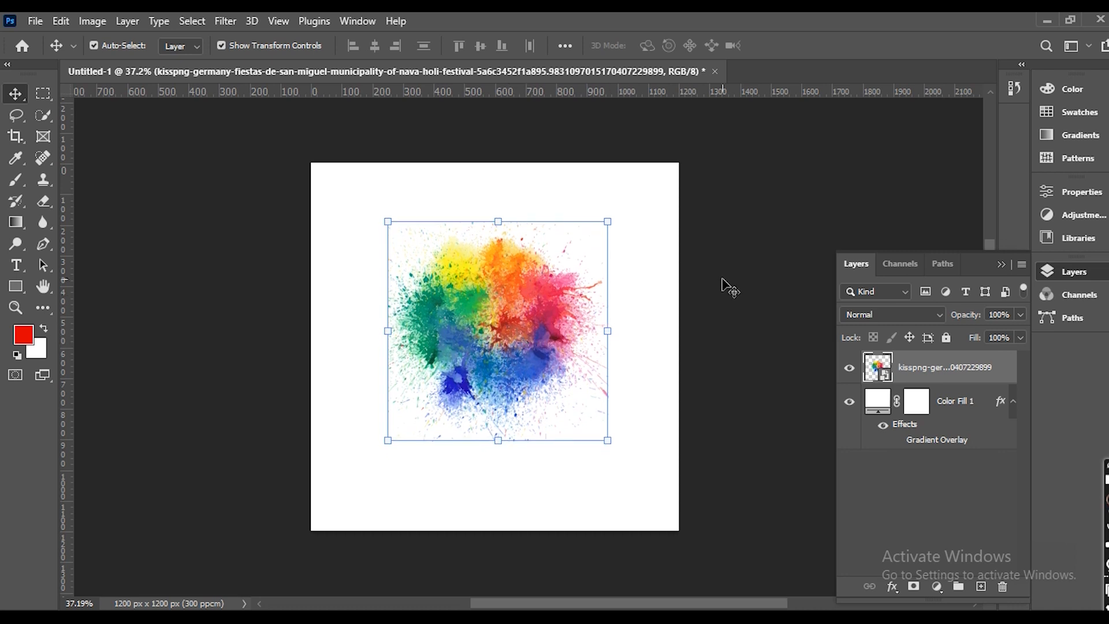
pyautogui.click(729, 287)
pyautogui.click(534, 322)
pyautogui.hotkey('shift', 'Up')
pyautogui.hotkey('shift', 'Up')
pyautogui.hotkey('shift', 'Up')
pyautogui.hotkey('shift', 'Up')
pyautogui.hotkey('shift', 'Up')
pyautogui.hotkey('shift', 'Up')
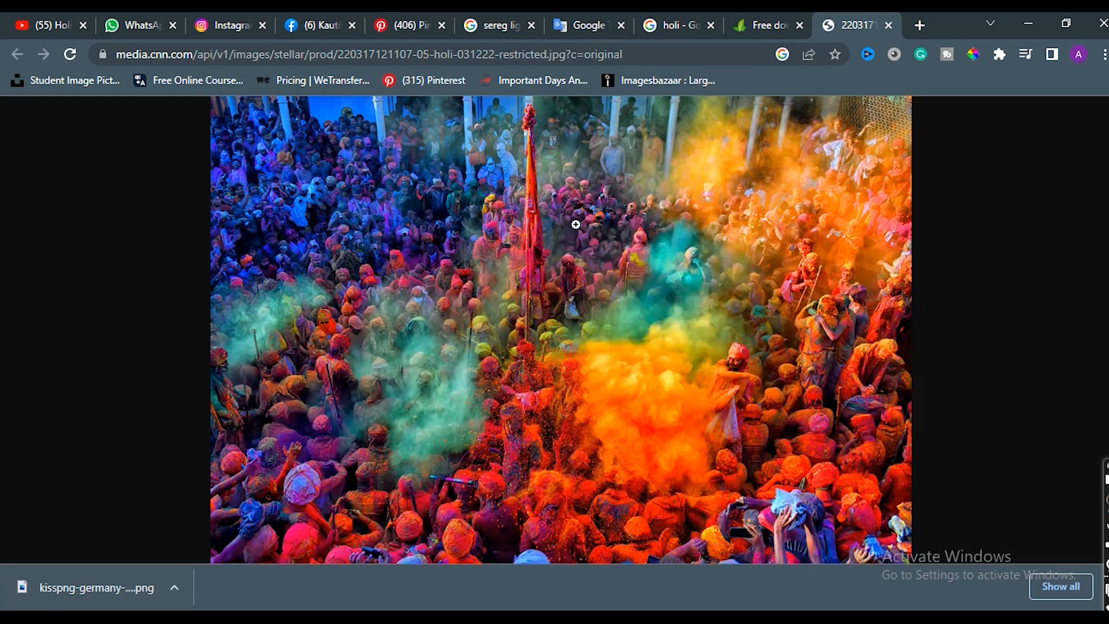
# - Save the Holi crowd photo from the browser and place it in the Photoshop document above the splash
pyautogui.rightClick(574, 223)
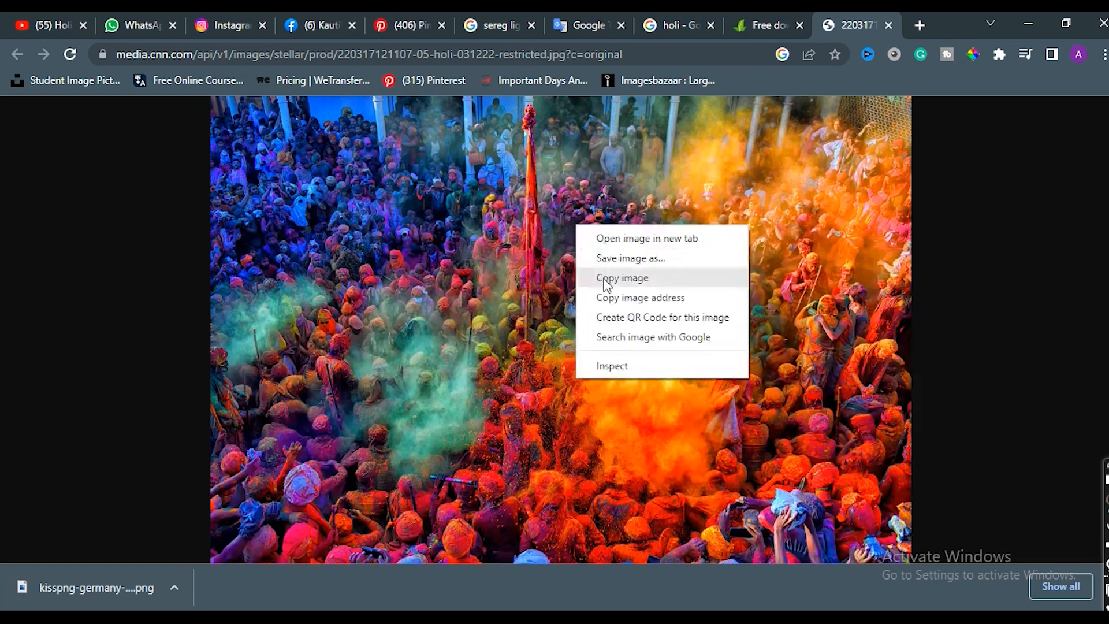
pyautogui.click(606, 279)
pyautogui.rightClick(589, 220)
pyautogui.click(614, 253)
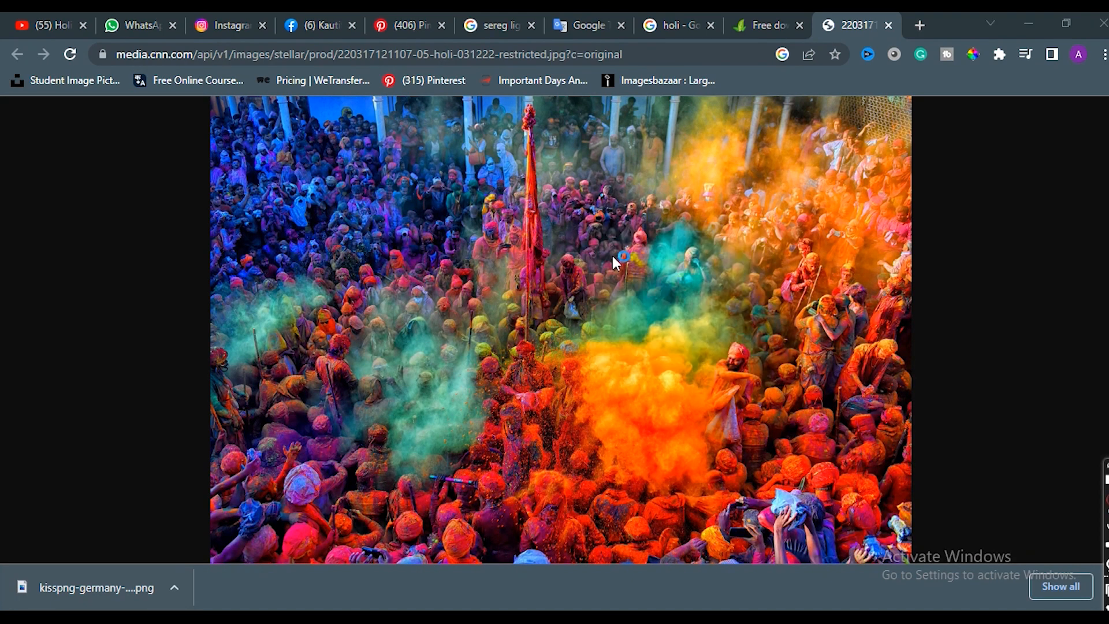
pyautogui.moveTo(349, 479); pyautogui.dragTo(511, 357)
# - Scale the placed crowd photo to 3.74% and position it over the paint splash at Y 510 px
pyautogui.hotkey('shift', 'Up')
pyautogui.hotkey('shift', 'Up')
pyautogui.hotkey('shift', 'Up')
pyautogui.hotkey('shift', 'Up')
pyautogui.hotkey('shift', 'Up')
pyautogui.hotkey('shift', 'Up')
pyautogui.hotkey('shift', 'Up')
pyautogui.hotkey('shift', 'Up')
pyautogui.hotkey('shift', 'Up')
pyautogui.hotkey('shift', 'Up')
pyautogui.hotkey('shift', 'Up')
pyautogui.hotkey('shift', 'Up')
pyautogui.hotkey('shift', 'Up')
pyautogui.hotkey('shift', 'Up')
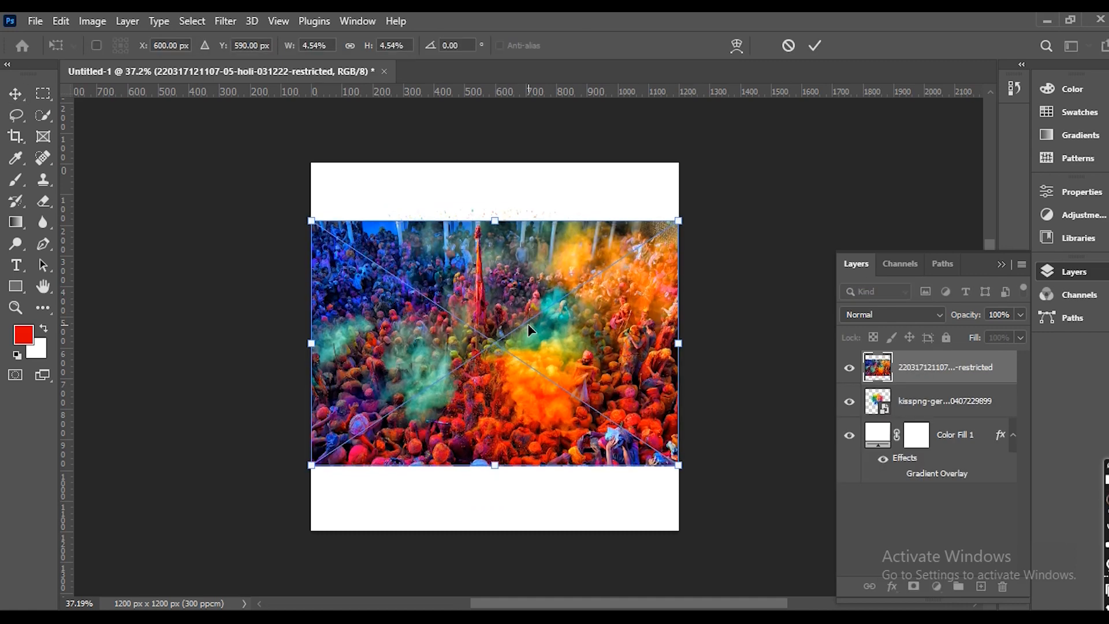
pyautogui.hotkey('shift', 'Down')
pyautogui.hotkey('shift', 'Down')
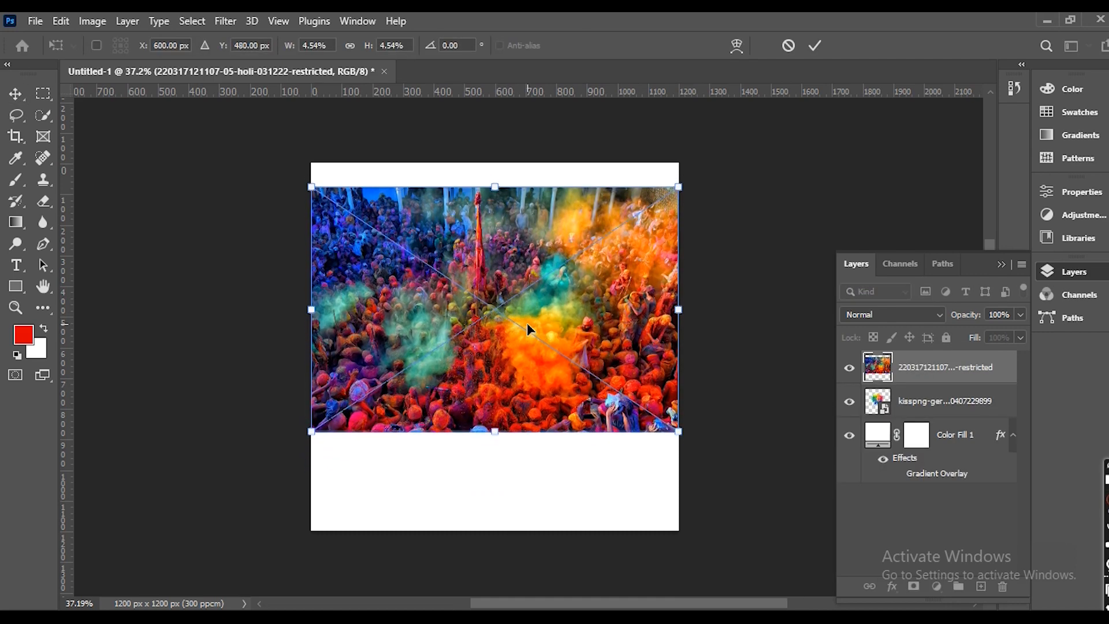
pyautogui.moveTo(679, 189); pyautogui.dragTo(665, 231)
pyautogui.hotkey('shift', 'Down')
pyautogui.hotkey('shift', 'Down')
pyautogui.hotkey('shift', 'Down')
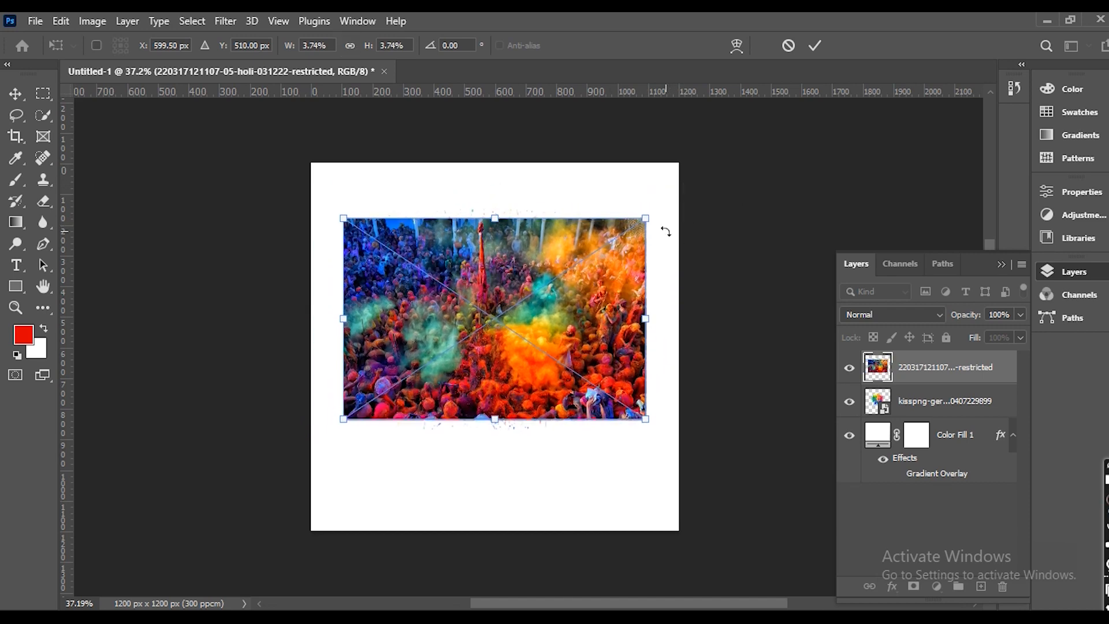
pyautogui.press('Return')
# - Clip the crowd photo layer to the paint splash layer with a clipping mask
pyautogui.rightClick(941, 371)
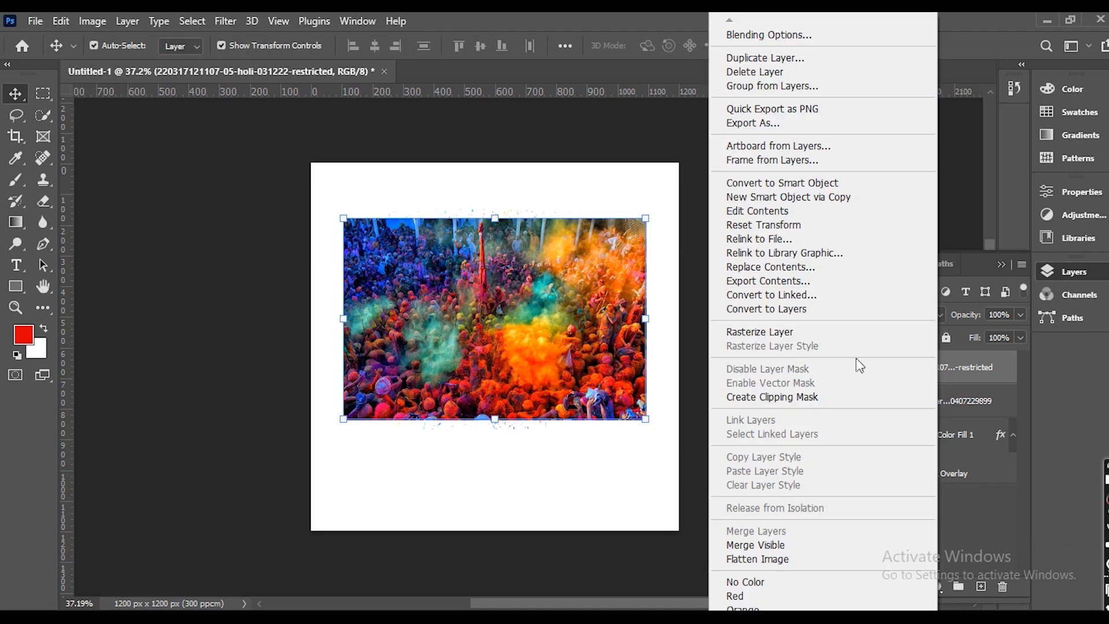
pyautogui.click(802, 398)
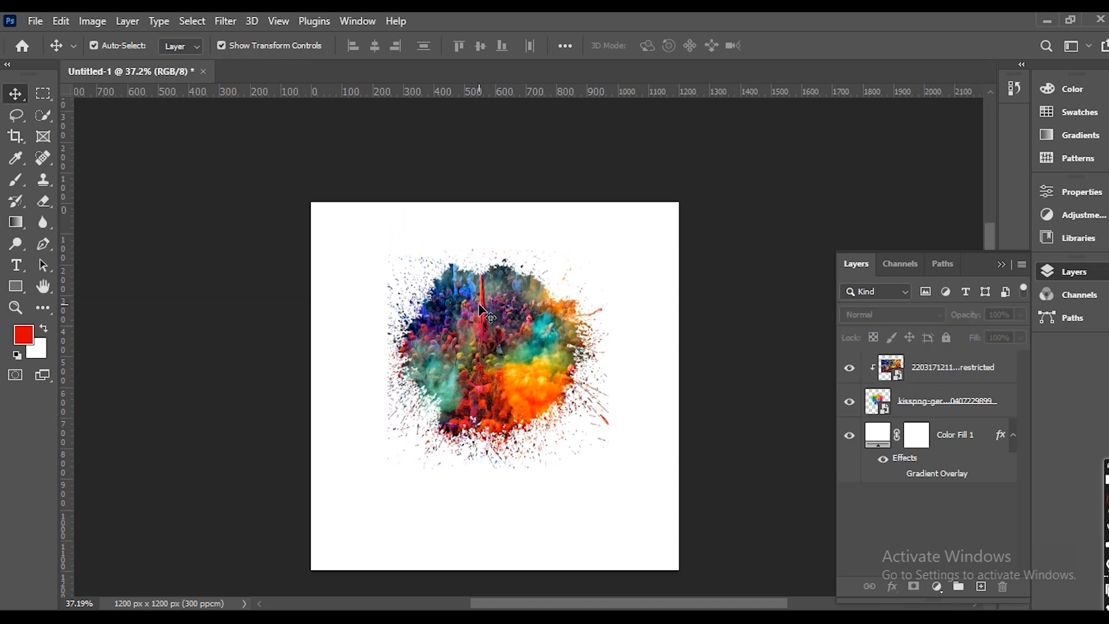
# - Scale the clipped crowd photo down slightly so it fits the paint splash more closely, and deselect it
pyautogui.scroll(3, 493, 355)
pyautogui.click(492, 355)
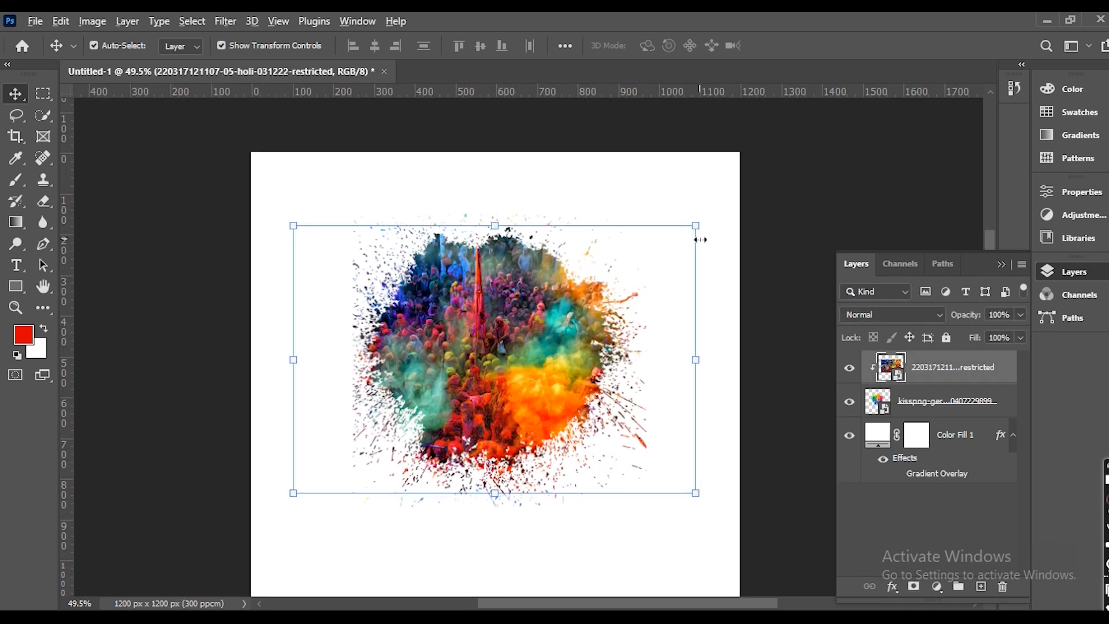
pyautogui.moveTo(699, 221); pyautogui.dragTo(696, 277)
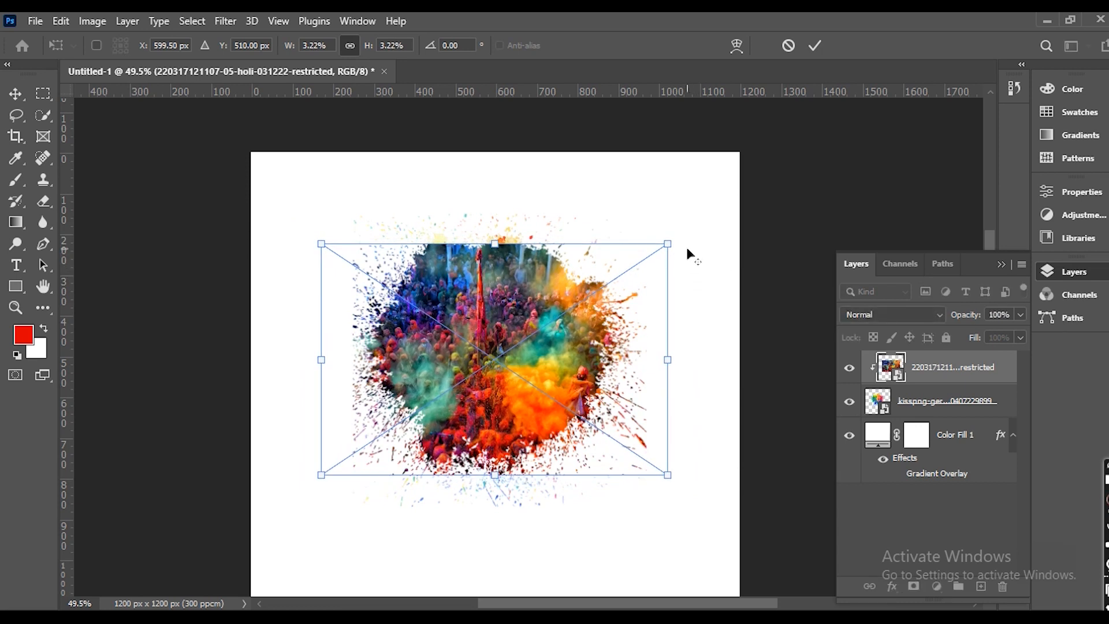
pyautogui.hotkey('alt', 'space')
pyautogui.press('Up')
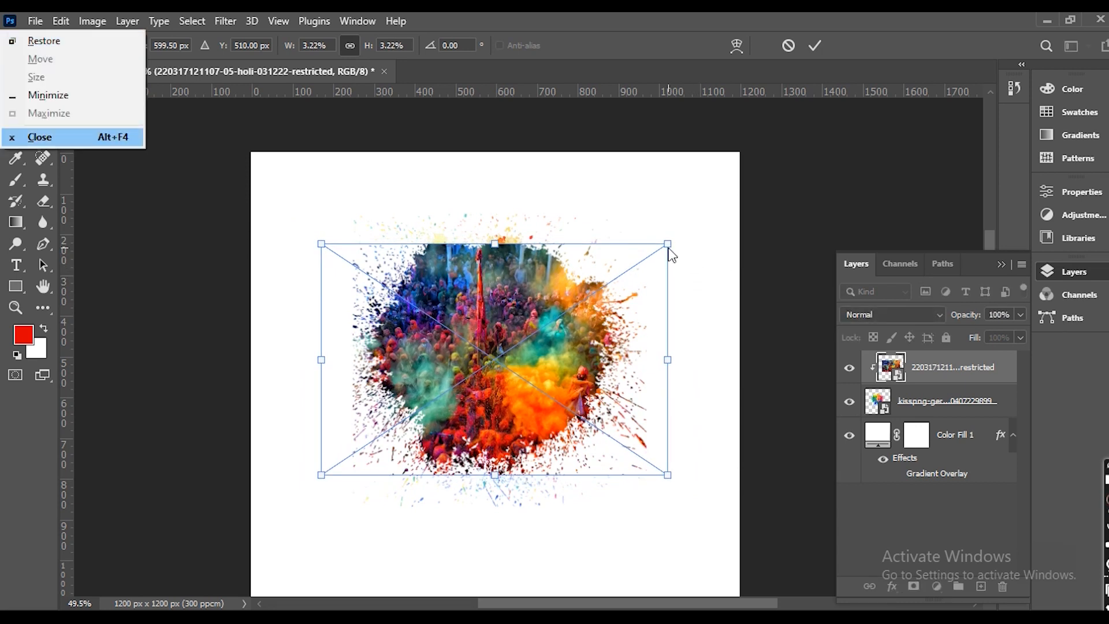
pyautogui.press('Escape')
pyautogui.moveTo(663, 241); pyautogui.dragTo(676, 235)
pyautogui.press('Return')
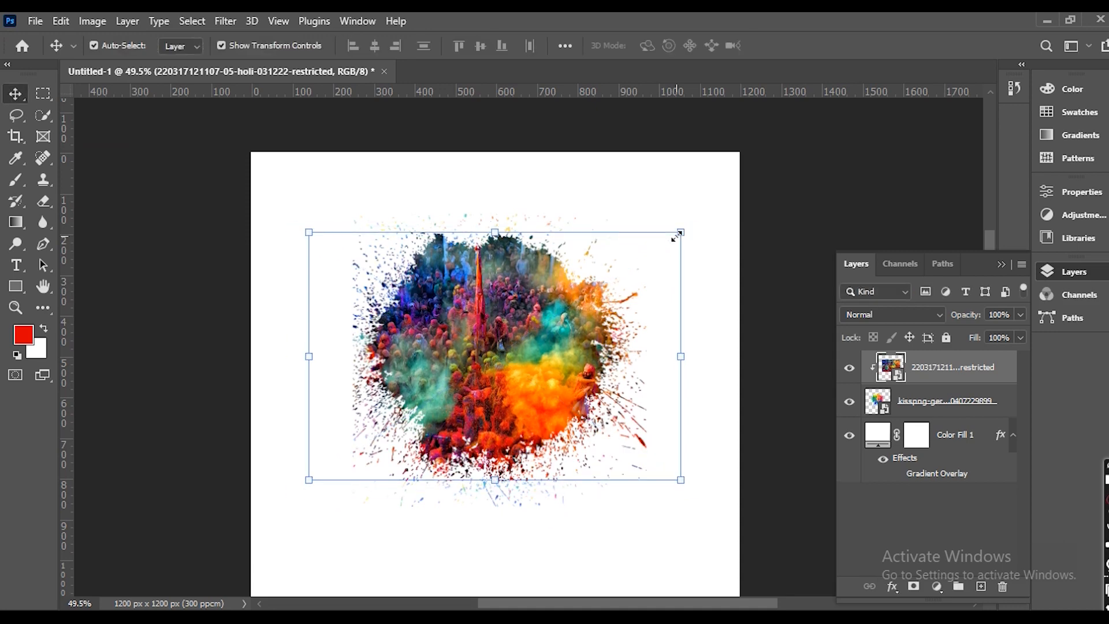
pyautogui.click(756, 260)
pyautogui.scroll(-2, 506, 250)
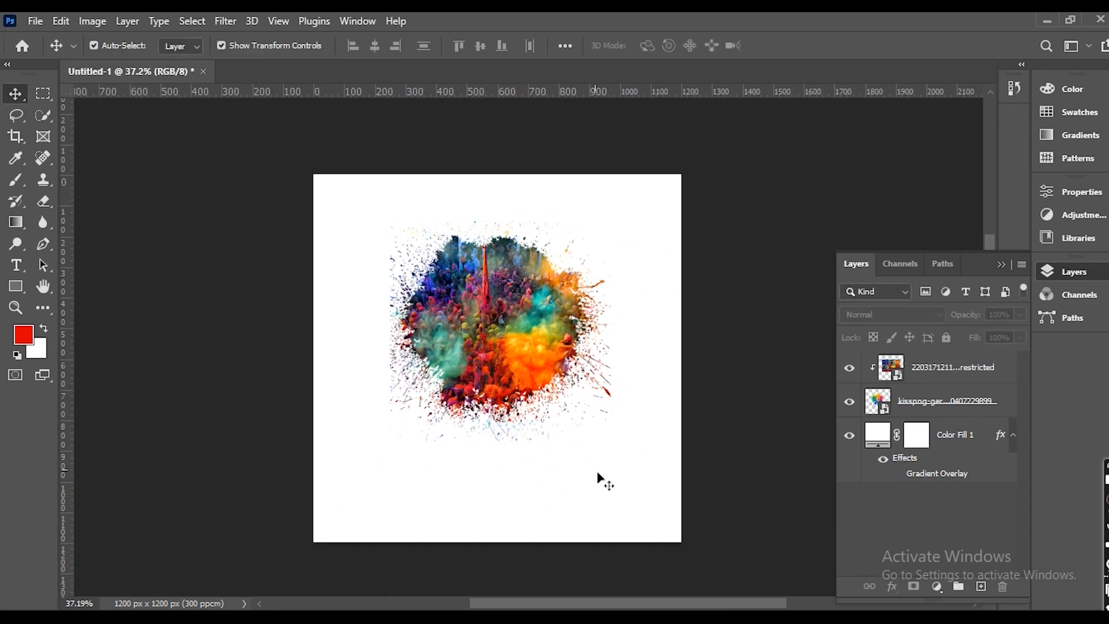
# - Group the clipped crowd photo and paint splash layers, and move the group up 40 px on the canvas
pyautogui.click(926, 405)
pyautogui.keyDown('shift'); pyautogui.click(927, 369); pyautogui.keyUp('shift')
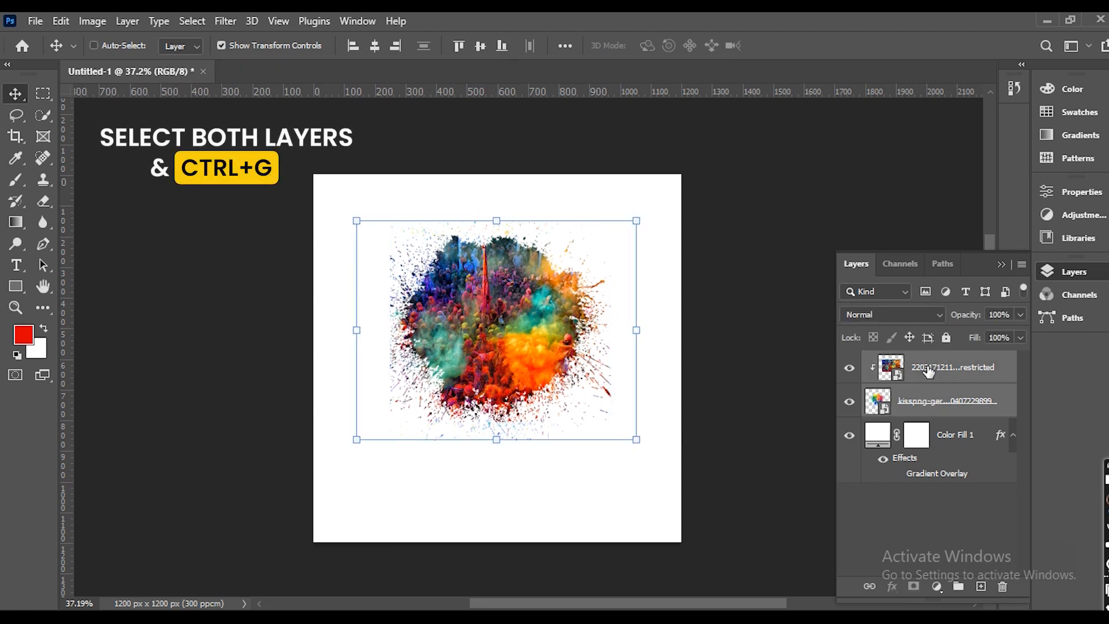
pyautogui.hotkey('ctrl', 'g')
pyautogui.hotkey('shift', 'Up')
pyautogui.hotkey('shift', 'Up')
pyautogui.hotkey('shift', 'Up')
pyautogui.hotkey('shift', 'Up')
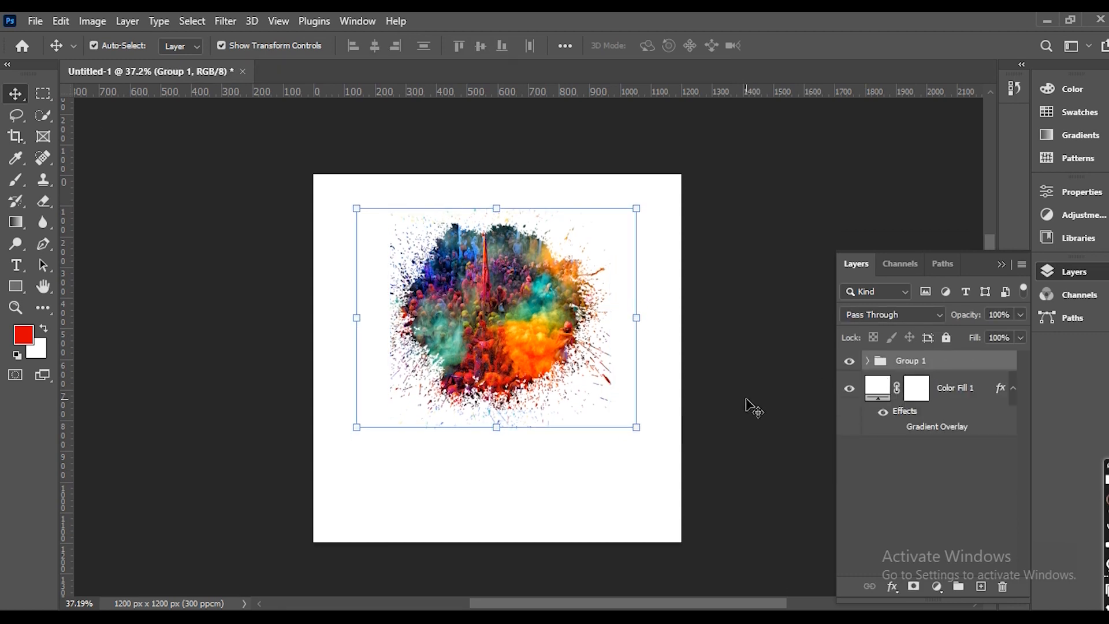
pyautogui.click(747, 397)
# - Add a text layer below the splash with the word "Holi" copied from the Google Translate page in the browser
pyautogui.click(16, 267)
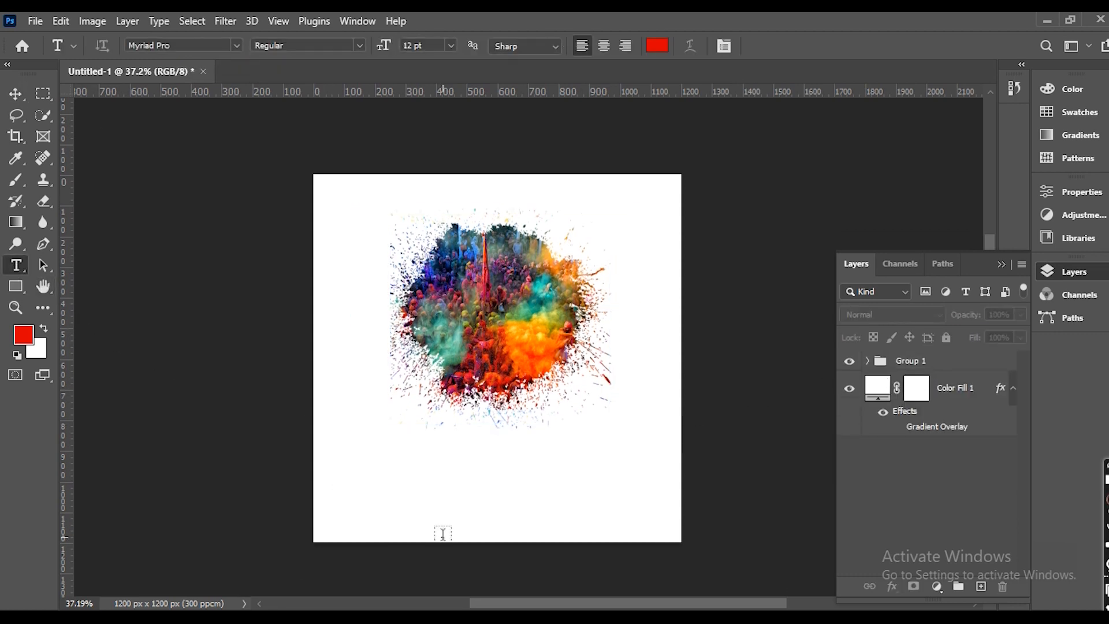
pyautogui.click(451, 469)
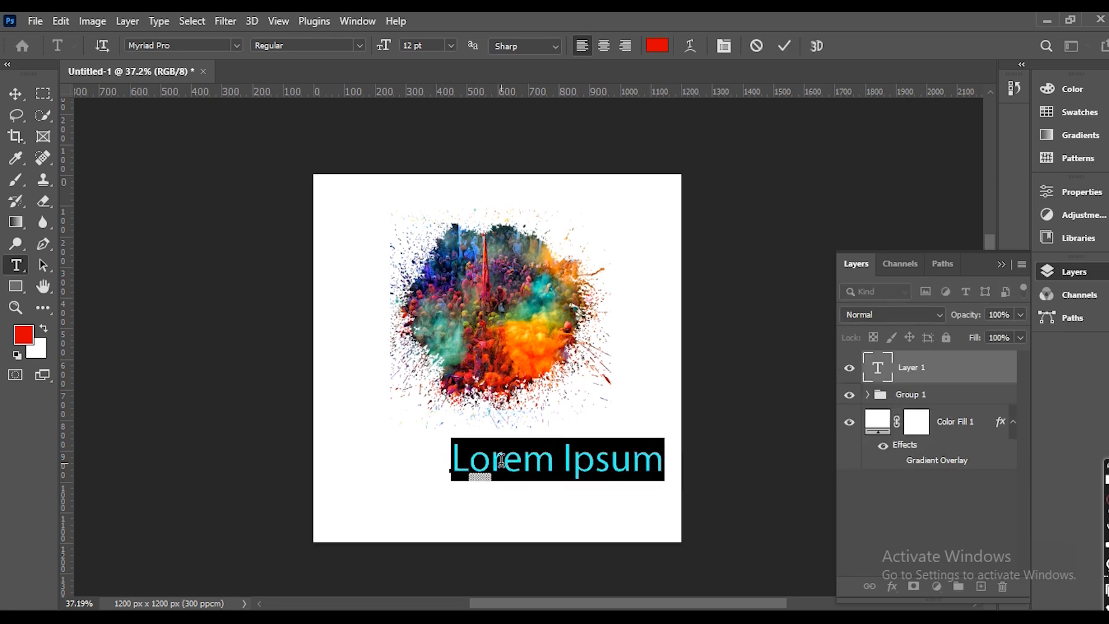
pyautogui.hotkey('alt', 'Tab')
pyautogui.click(447, 332)
pyautogui.click(582, 26)
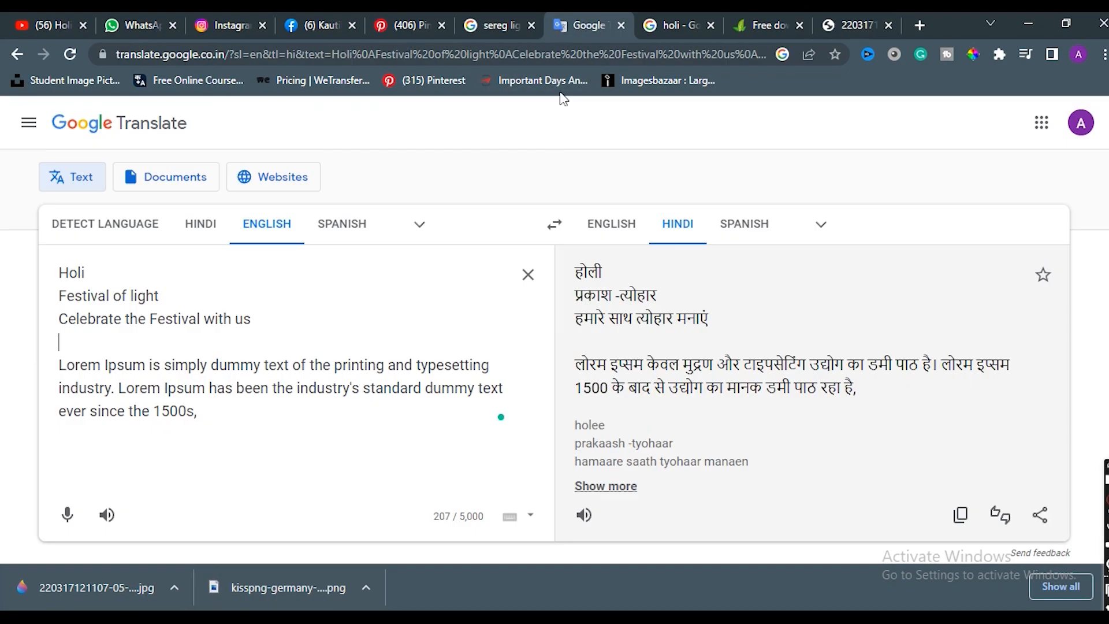
pyautogui.moveTo(55, 273); pyautogui.dragTo(56, 273)
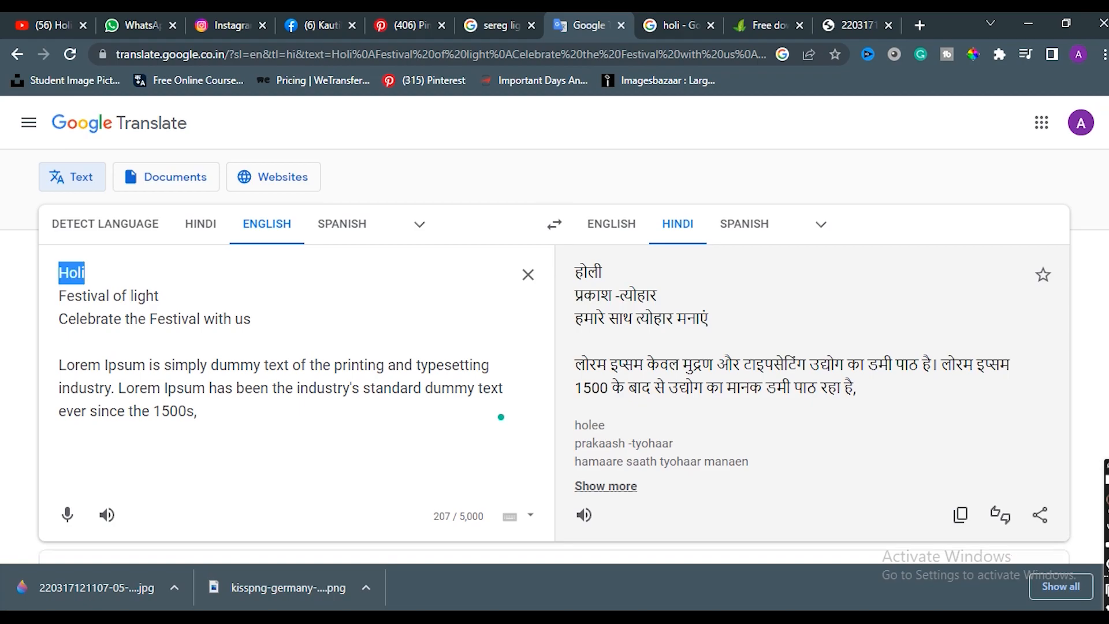
pyautogui.hotkey('ctrl', 'c')
pyautogui.hotkey('alt', 'Tab')
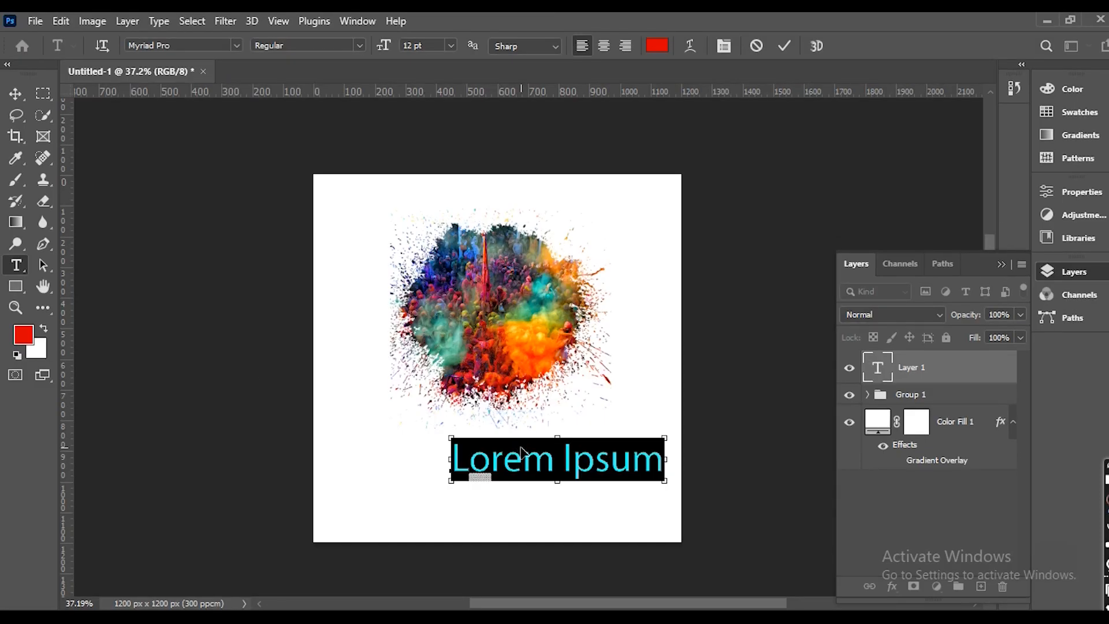
pyautogui.hotkey('ctrl', 'v')
# - Set the Holi text's font to Humnst777 Blk BT Black
pyautogui.doubleClick(484, 461)
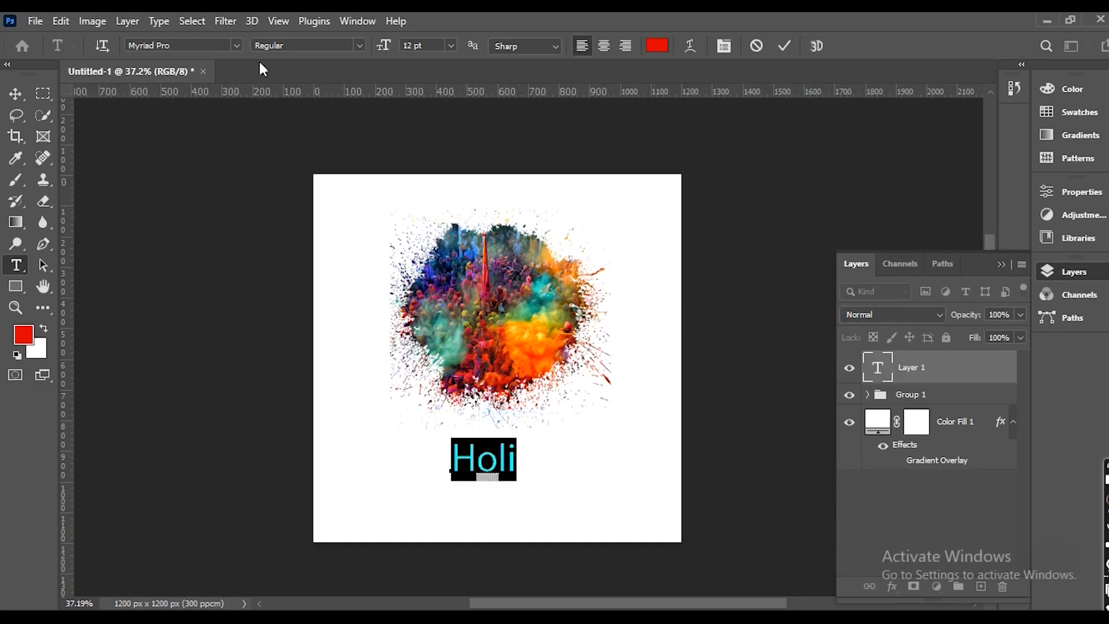
pyautogui.click(188, 40)
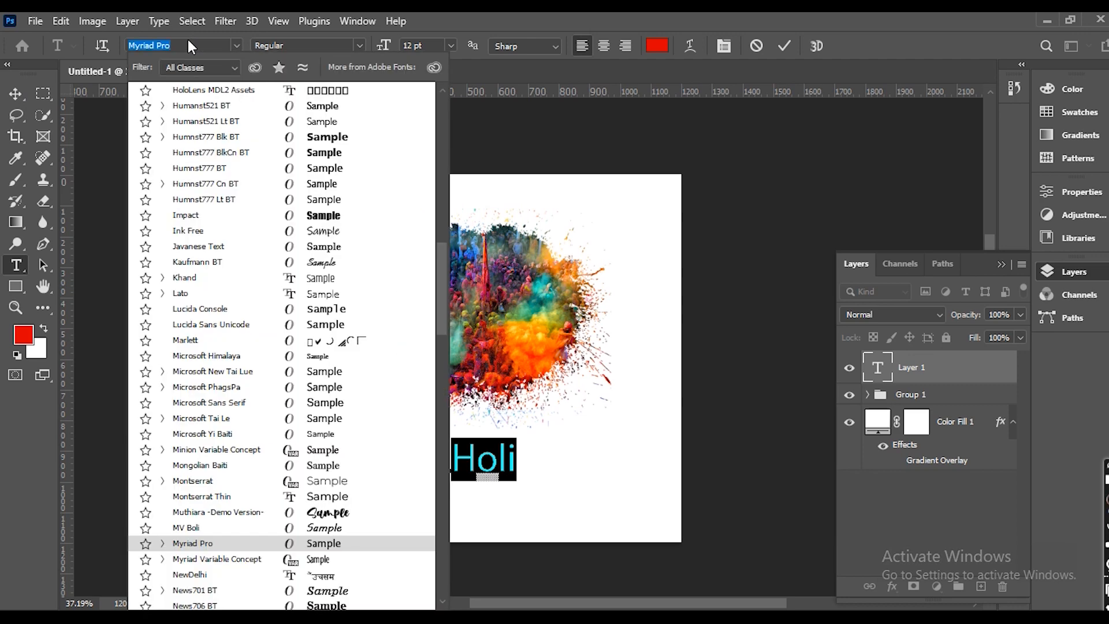
pyautogui.write('hu')
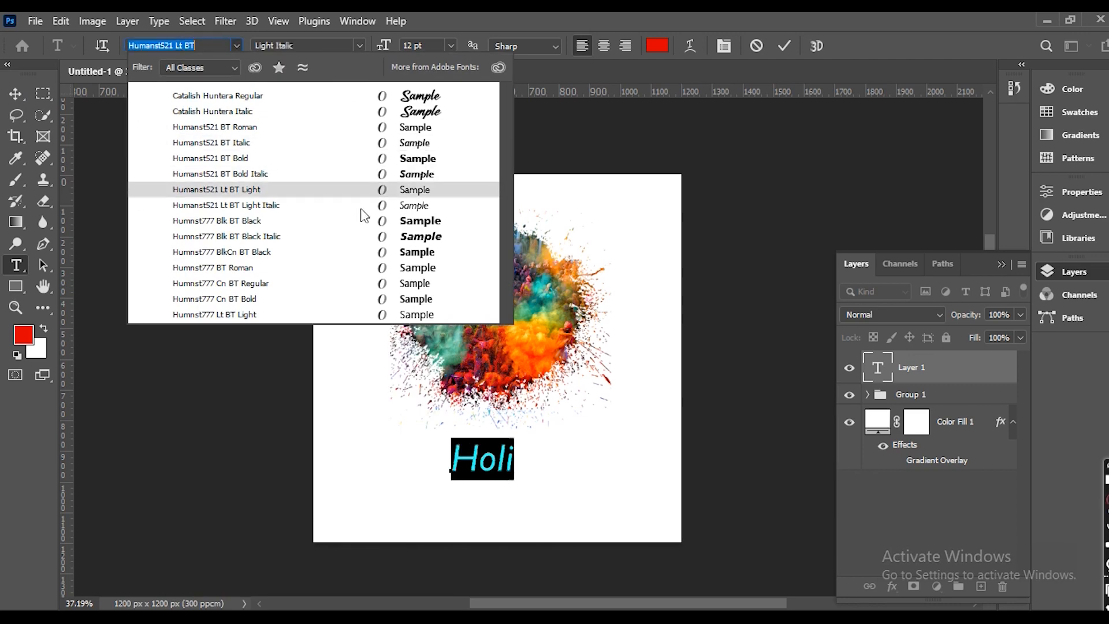
pyautogui.click(365, 220)
pyautogui.click(364, 219)
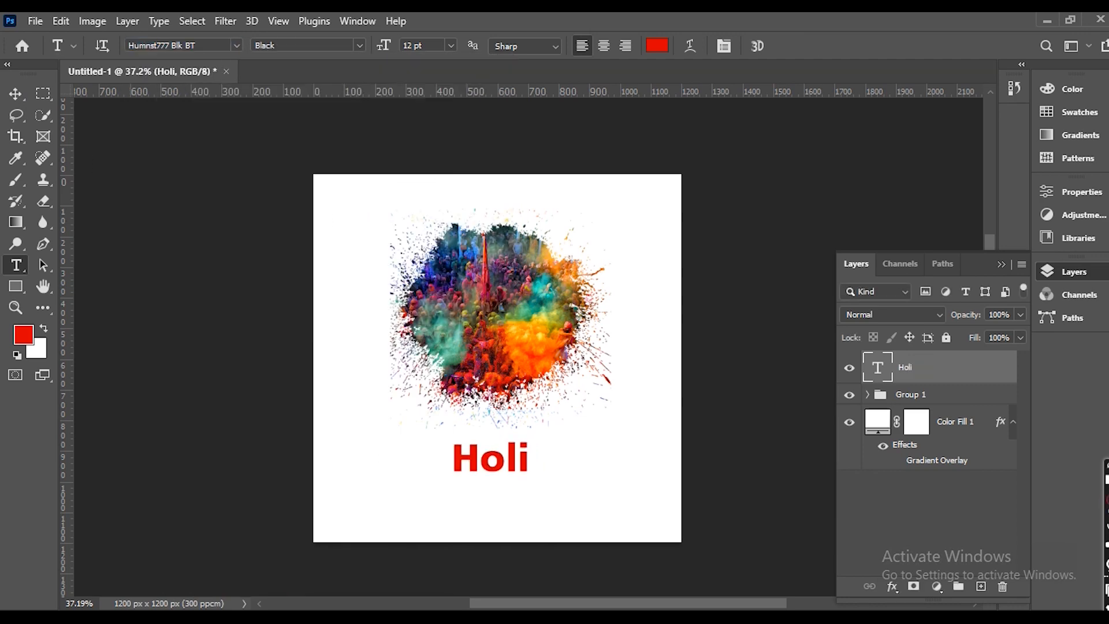
# - Enlarge the Holi text beneath the splash, centre it horizontally on the canvas, and deselect it
pyautogui.click(15, 94)
pyautogui.hotkey('ctrl', 't')
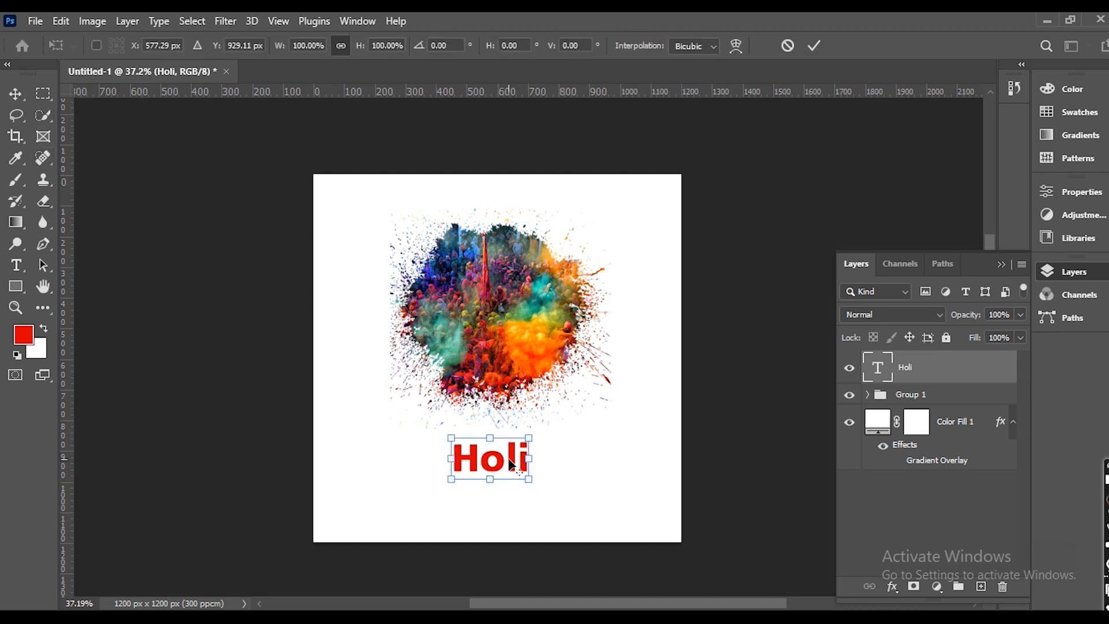
pyautogui.moveTo(530, 434); pyautogui.dragTo(578, 442)
pyautogui.press('Return')
pyautogui.hotkey('ctrl', 'a')
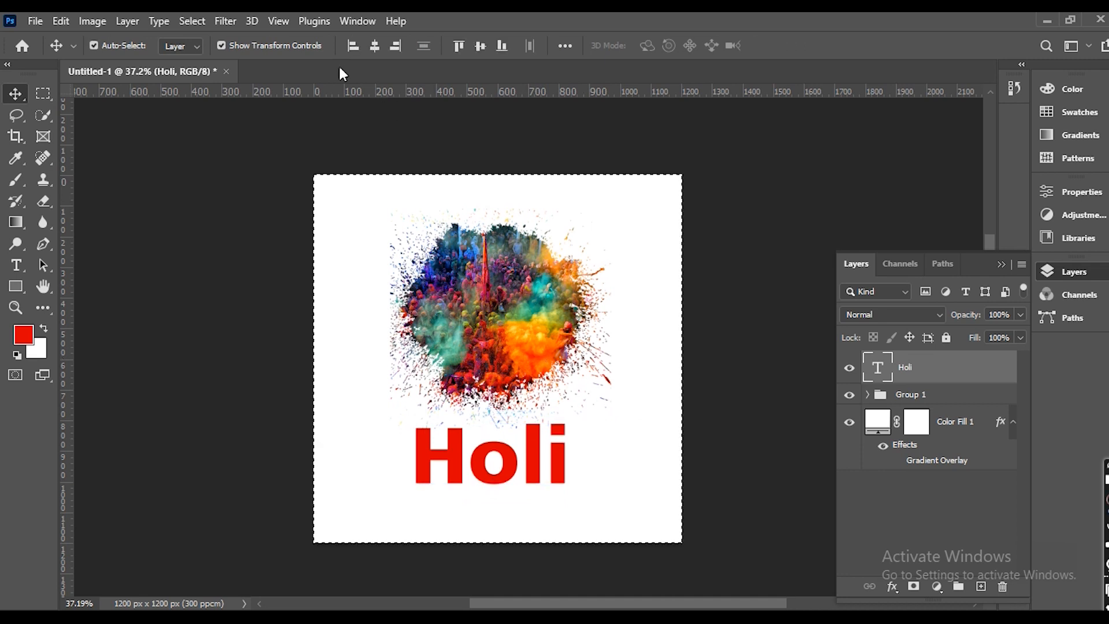
pyautogui.click(374, 46)
pyautogui.hotkey('ctrl', 'd')
pyautogui.click(719, 277)
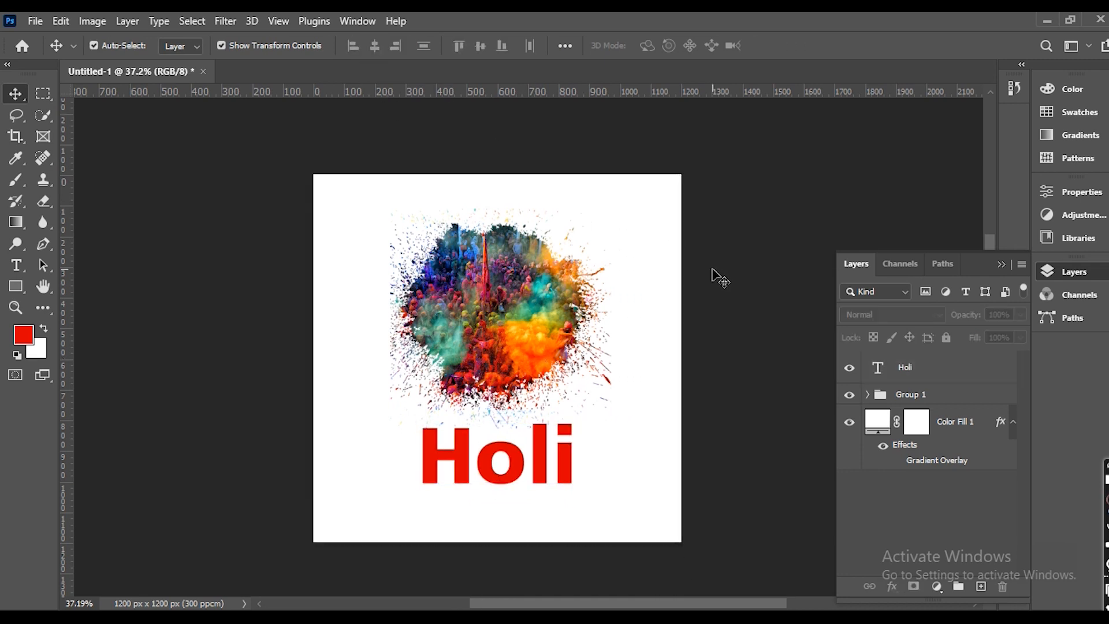
# - Move the crowd photo and paint splash together slightly higher on the canvas
pyautogui.moveTo(726, 317); pyautogui.dragTo(505, 261)
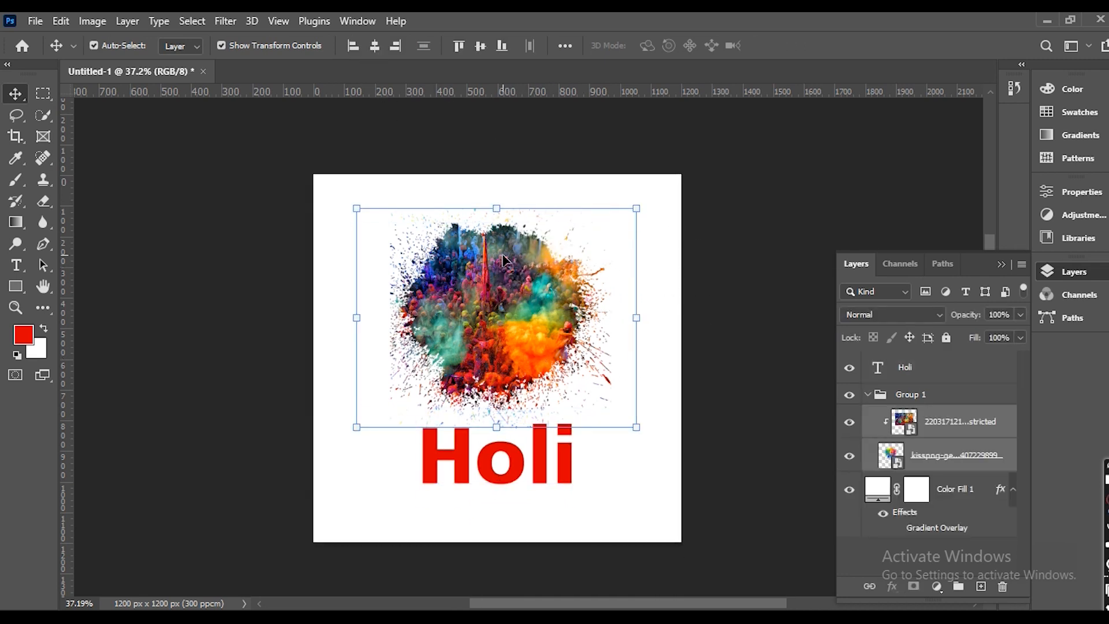
pyautogui.click(758, 228)
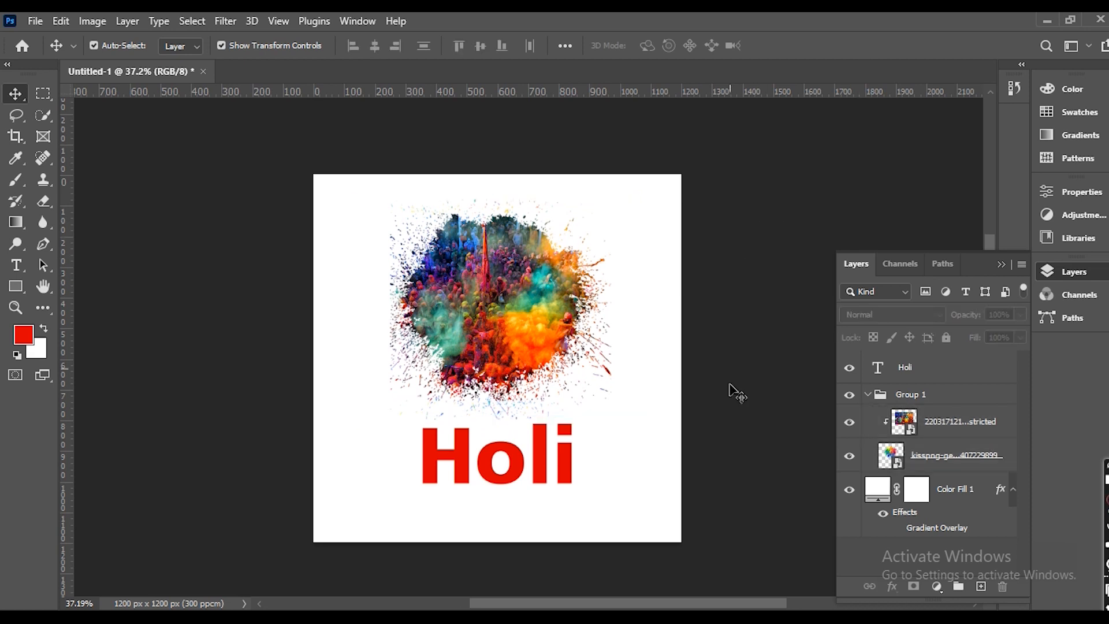
# - Scale the Holi text down to 17.51 pt and move it up close beneath the splash
pyautogui.moveTo(706, 469); pyautogui.dragTo(551, 429)
pyautogui.hotkey('ctrl', 't')
pyautogui.press('Return')
pyautogui.hotkey('shift', 'Up')
pyautogui.hotkey('shift', 'Up')
pyautogui.hotkey('shift', 'Up')
pyautogui.hotkey('shift', 'Up')
pyautogui.hotkey('shift', 'Up')
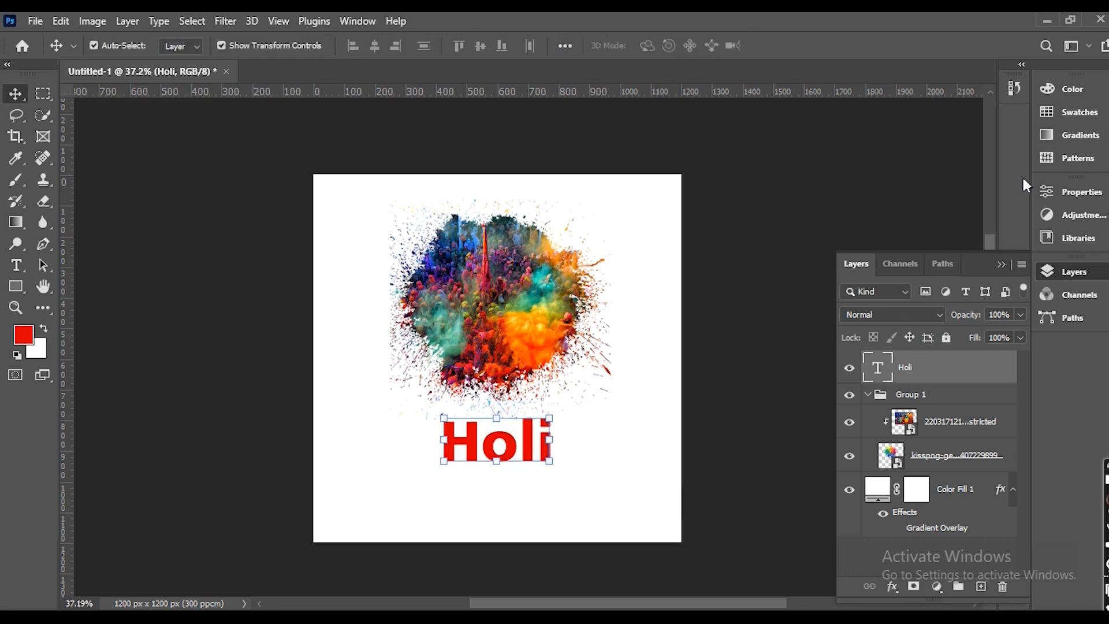
# - Show the character settings and apply All Caps to the Holi text
pyautogui.click(358, 21)
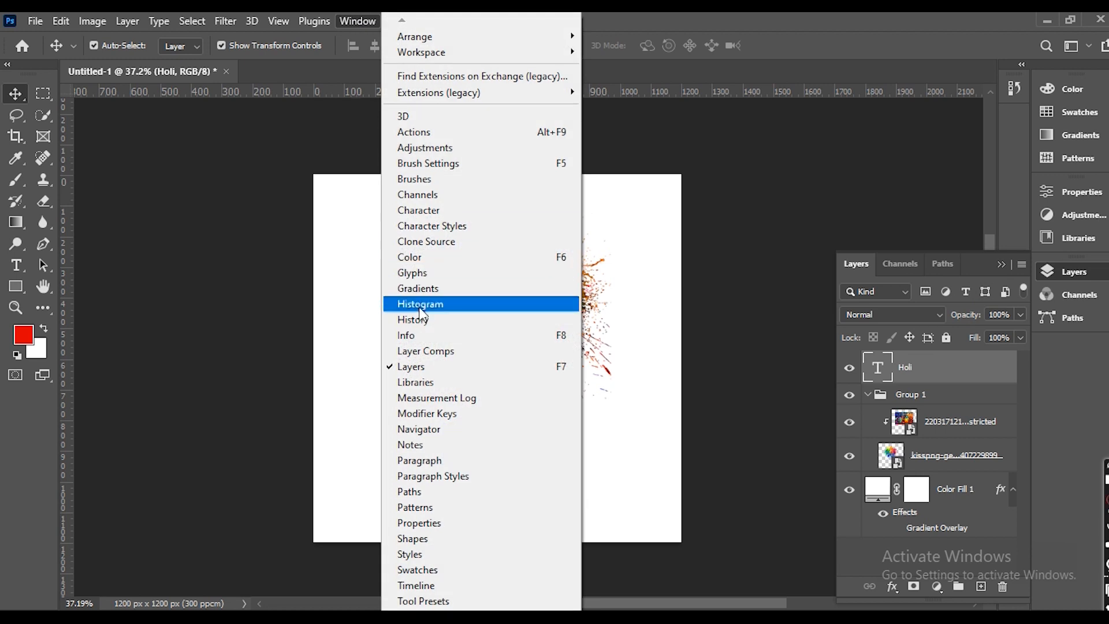
pyautogui.click(419, 460)
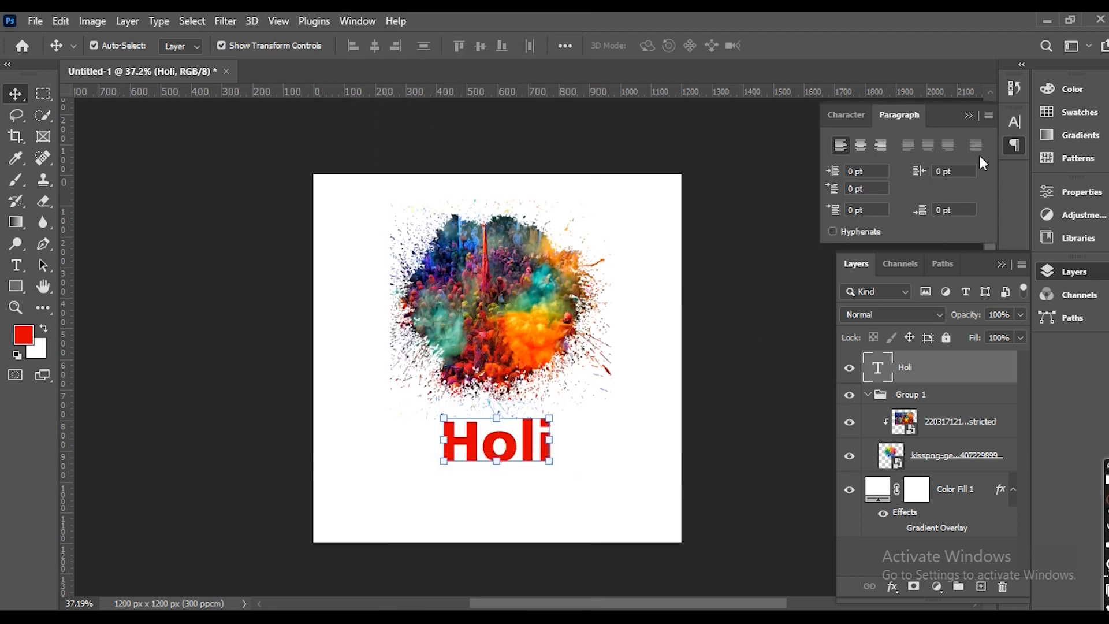
pyautogui.click(1014, 122)
pyautogui.click(1014, 145)
pyautogui.click(1015, 124)
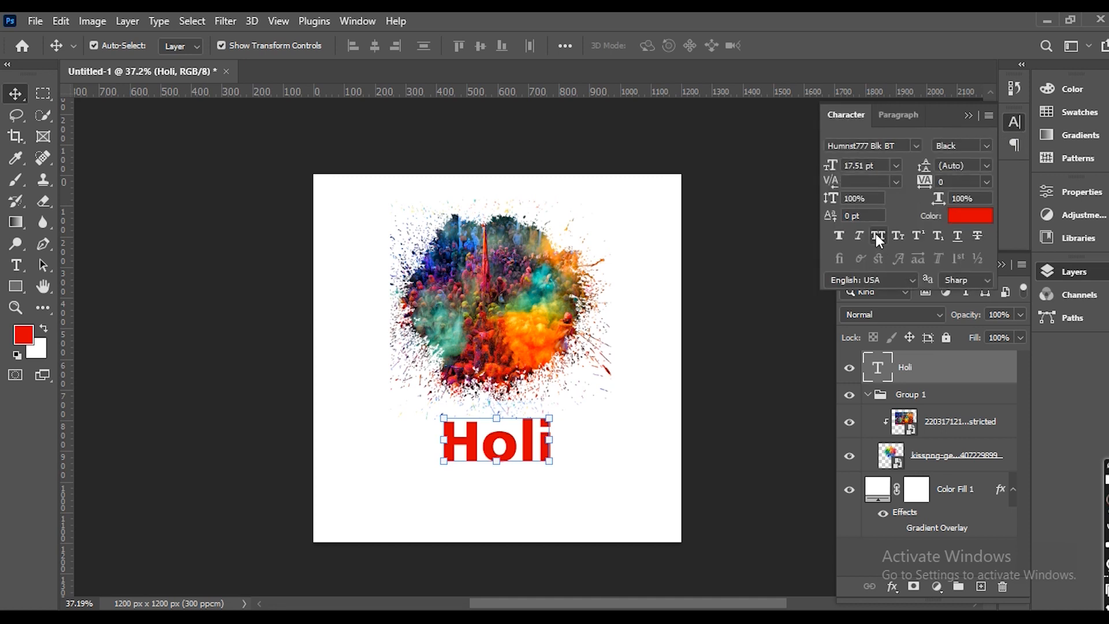
pyautogui.click(878, 235)
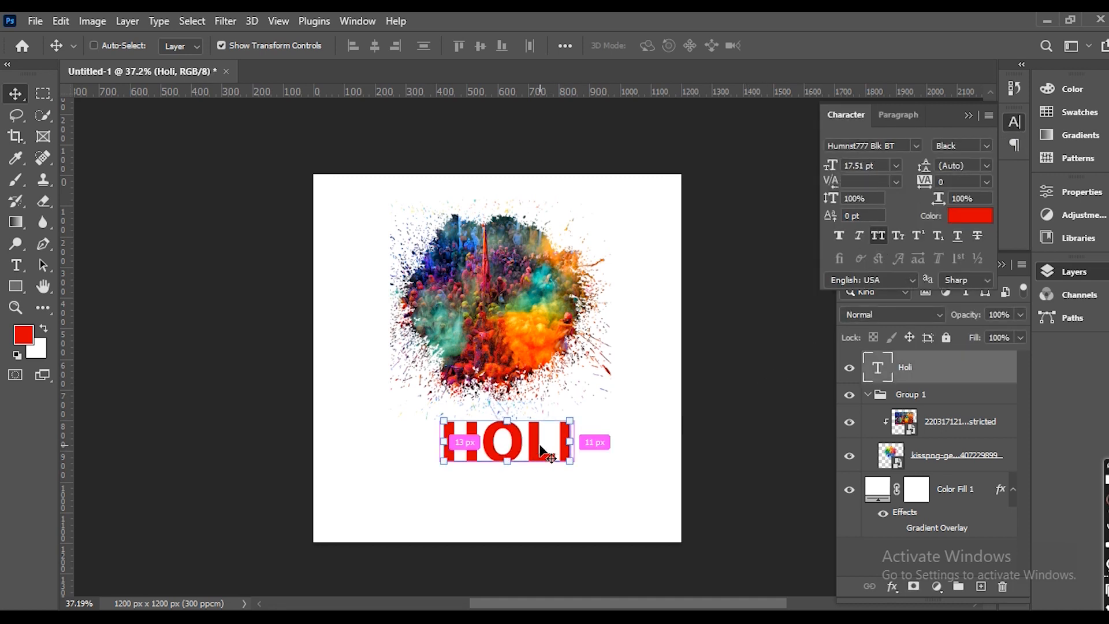
# - Scale the HOLI text to 92.32% and centre it horizontally on the canvas
pyautogui.hotkey('ctrl', 't')
pyautogui.moveTo(571, 413); pyautogui.dragTo(568, 416)
pyautogui.press('Return')
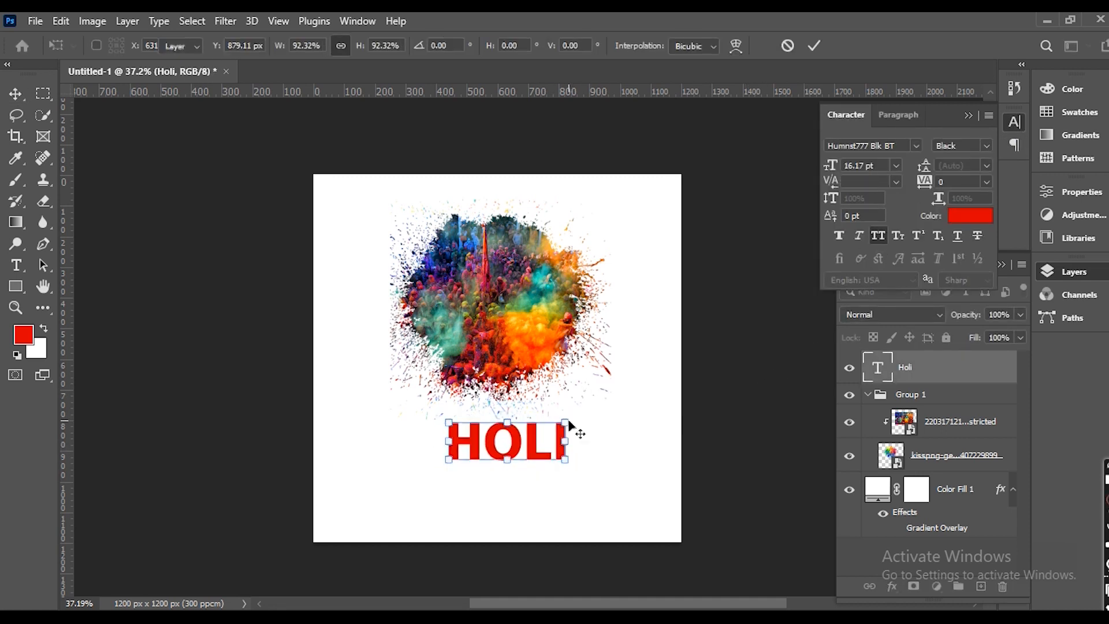
pyautogui.hotkey('ctrl', 'a')
pyautogui.click(375, 46)
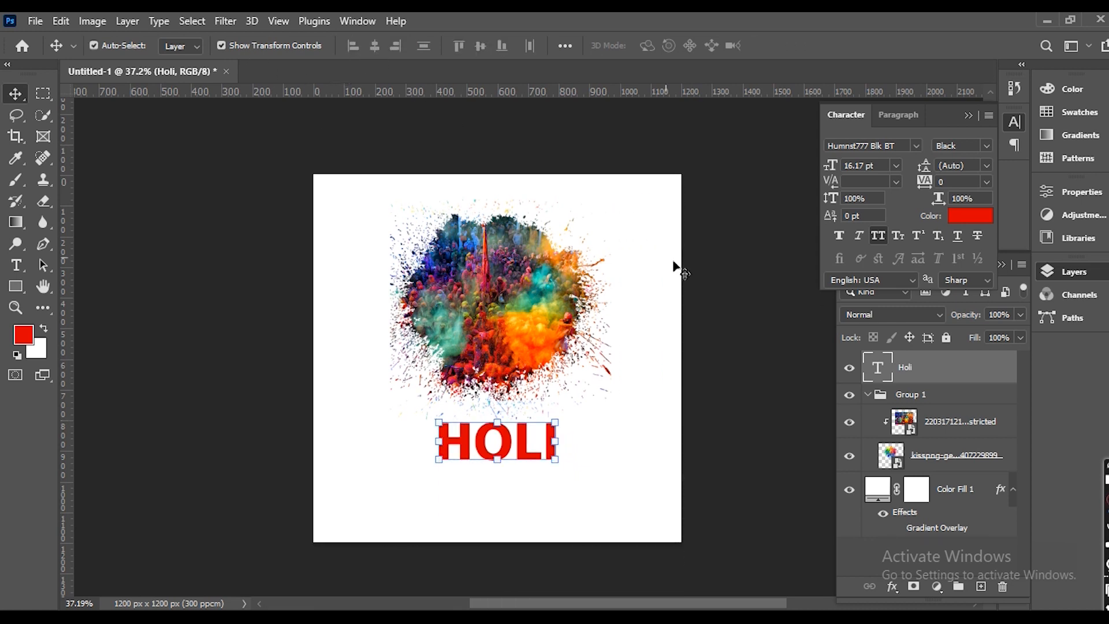
pyautogui.hotkey('ctrl', 'd')
# - Duplicate the paint splash layer, stack the copy above the Holi text layer, and position it over the text
pyautogui.click(956, 460)
pyautogui.hotkey('ctrl', 'c')
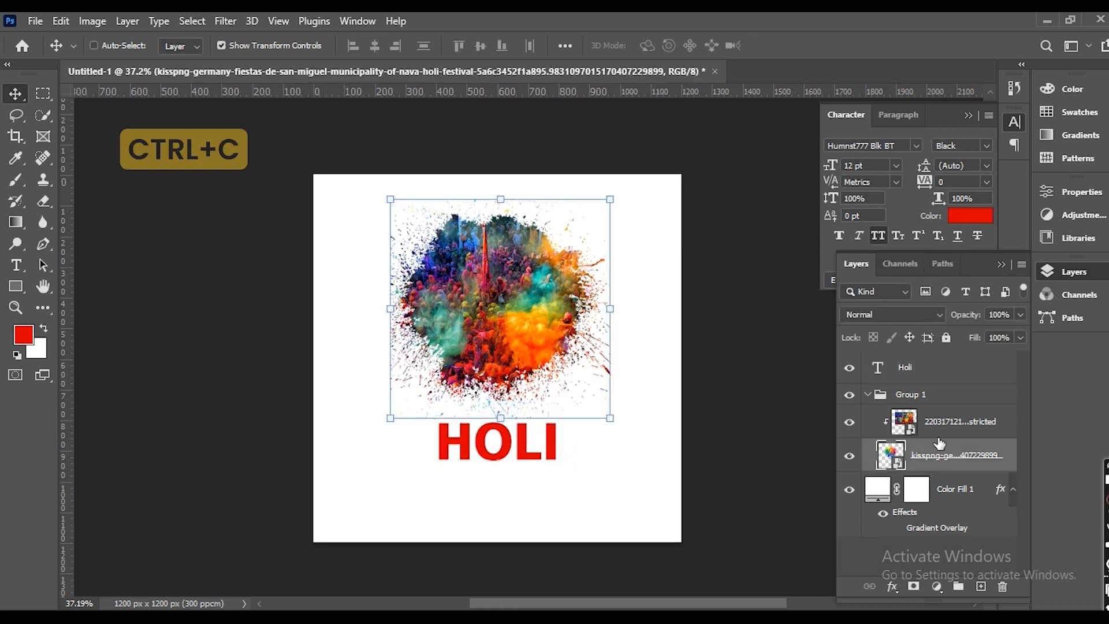
pyautogui.hotkey('ctrl', 'v')
pyautogui.moveTo(940, 495); pyautogui.dragTo(933, 358)
pyautogui.moveTo(511, 292); pyautogui.dragTo(508, 443)
# - Clip the splash copy to the HOLI text with a clipping mask and deselect it
pyautogui.rightClick(918, 382)
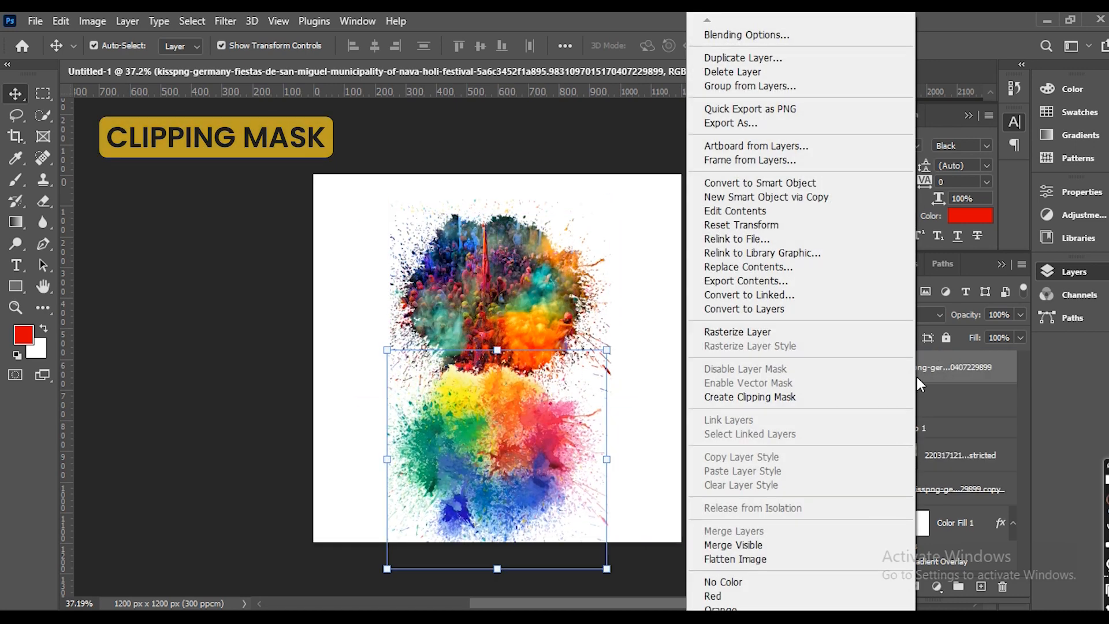
pyautogui.click(813, 393)
pyautogui.click(716, 324)
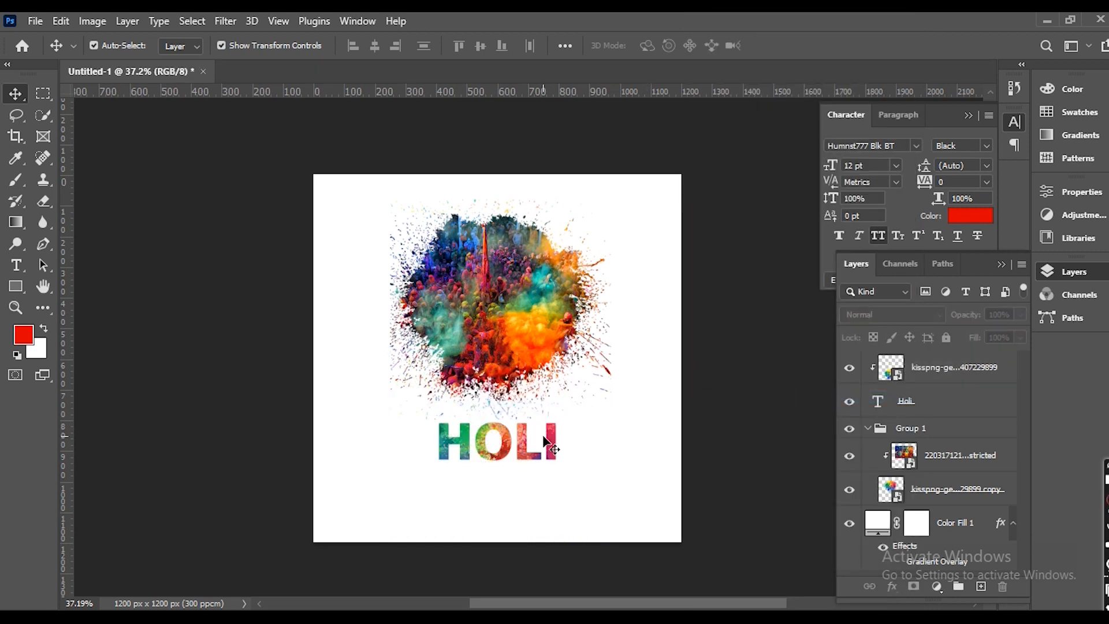
# - Scale the splash copy clipped inside the HOLI text to 6.90% and move it up to Y 879 px
pyautogui.click(526, 456)
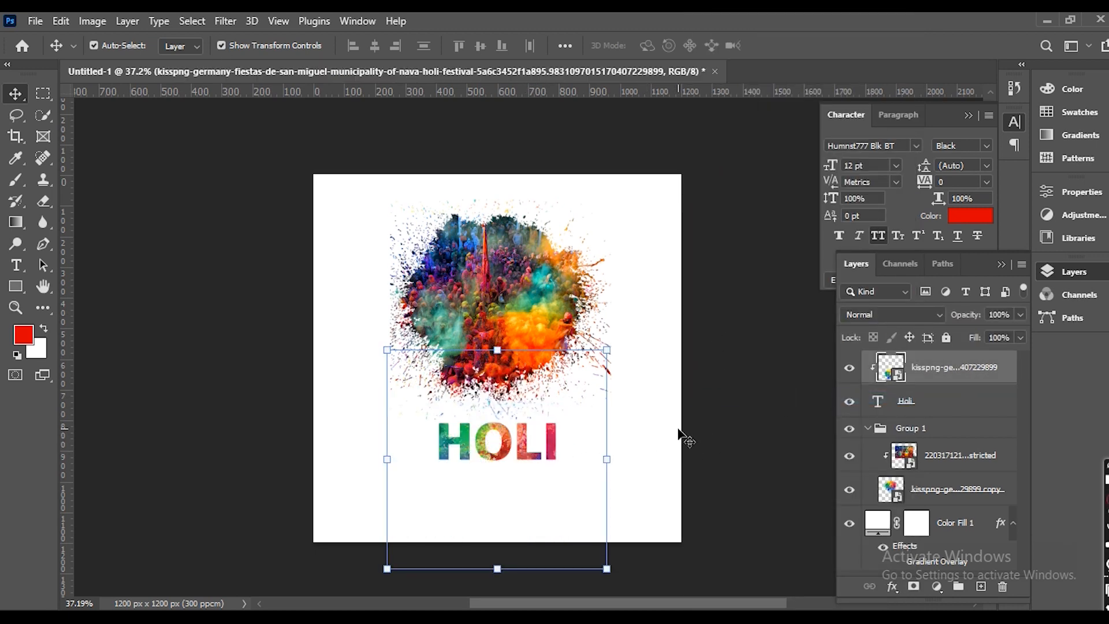
pyautogui.moveTo(607, 347); pyautogui.dragTo(607, 389)
pyautogui.hotkey('shift', 'Up')
pyautogui.hotkey('shift', 'Up')
pyautogui.hotkey('shift', 'Up')
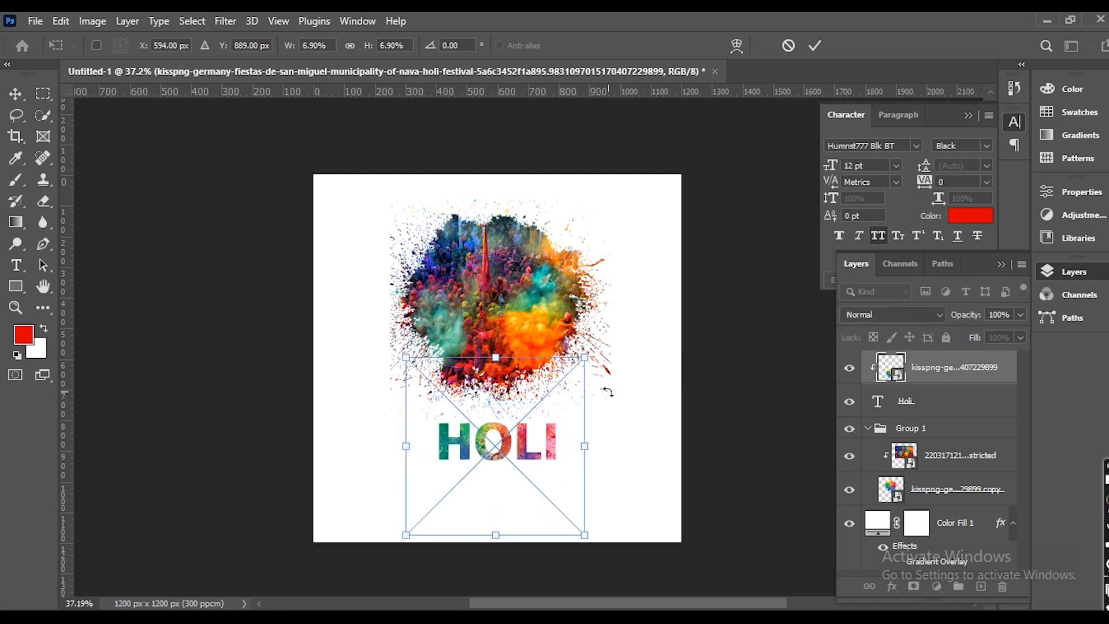
pyautogui.hotkey('shift', 'Up')
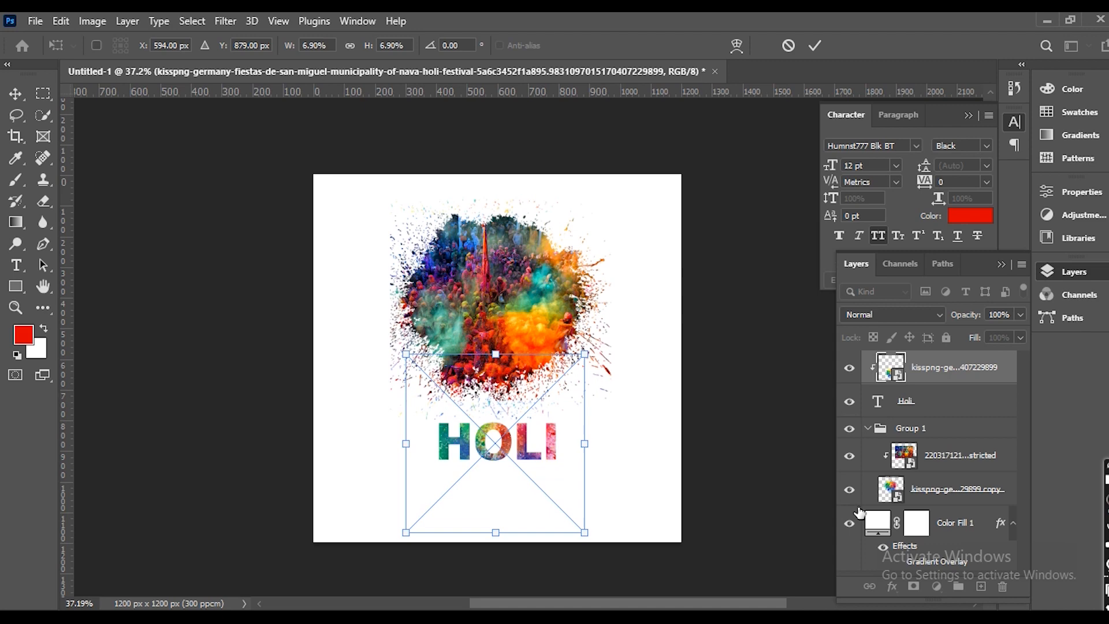
# - Group the HOLI text layer with its clipped splash and enable a Drop Shadow on the group
pyautogui.keyDown('shift'); pyautogui.click(907, 402); pyautogui.keyUp('shift')
pyautogui.hotkey('ctrl', 'g')
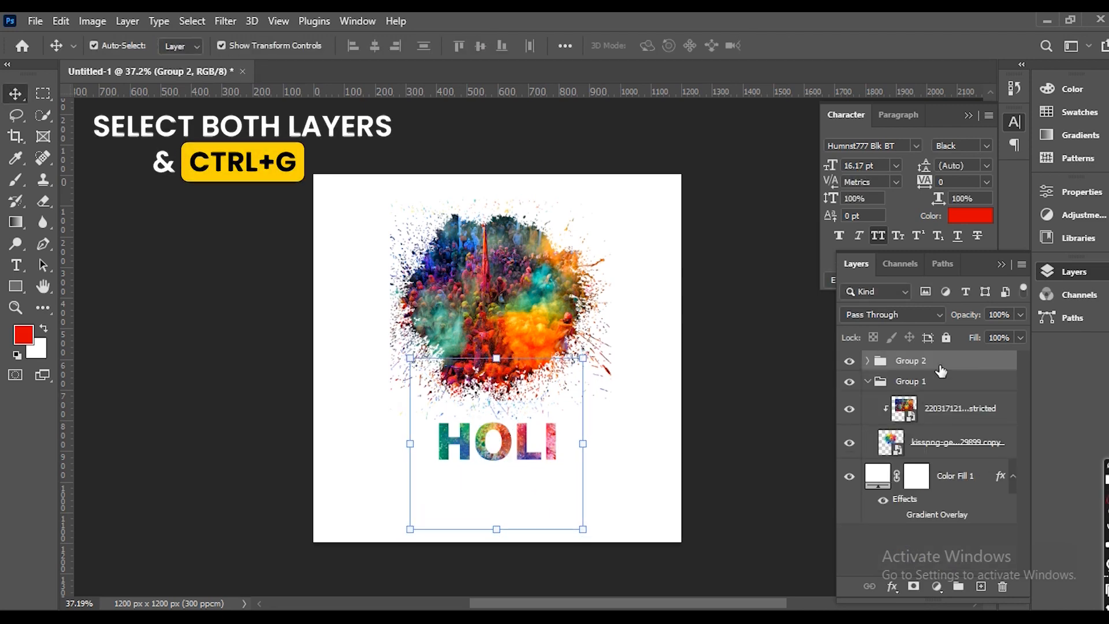
pyautogui.rightClick(941, 370)
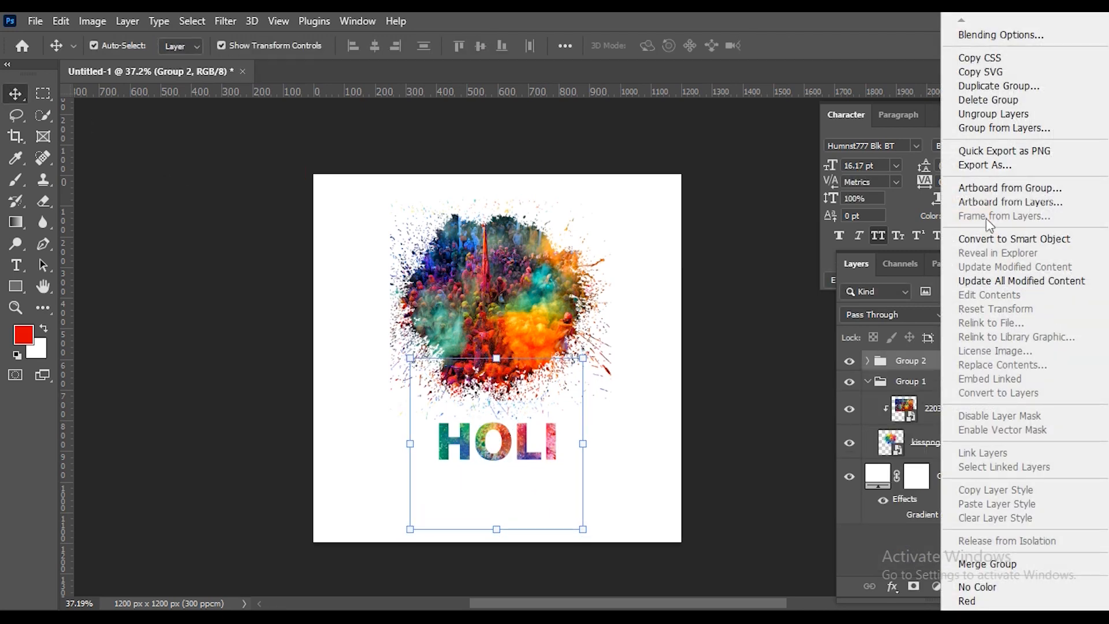
pyautogui.click(982, 36)
pyautogui.click(394, 485)
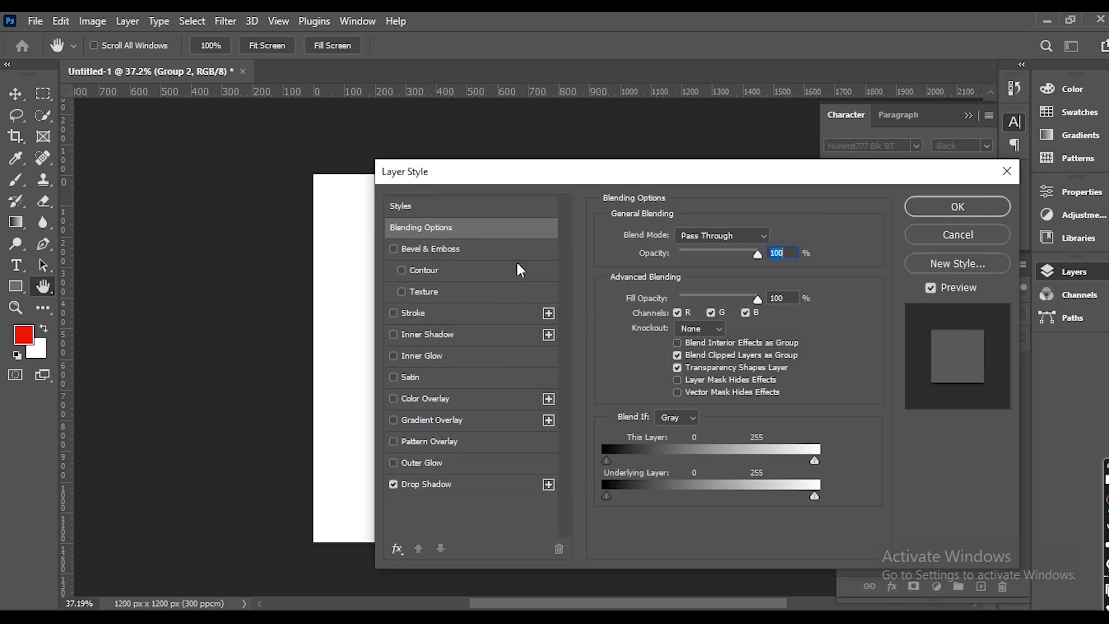
# - Set the HOLI group's drop shadow to 35% opacity, 15 px distance and 16 px size, and apply the layer style
pyautogui.moveTo(524, 175); pyautogui.dragTo(720, 144)
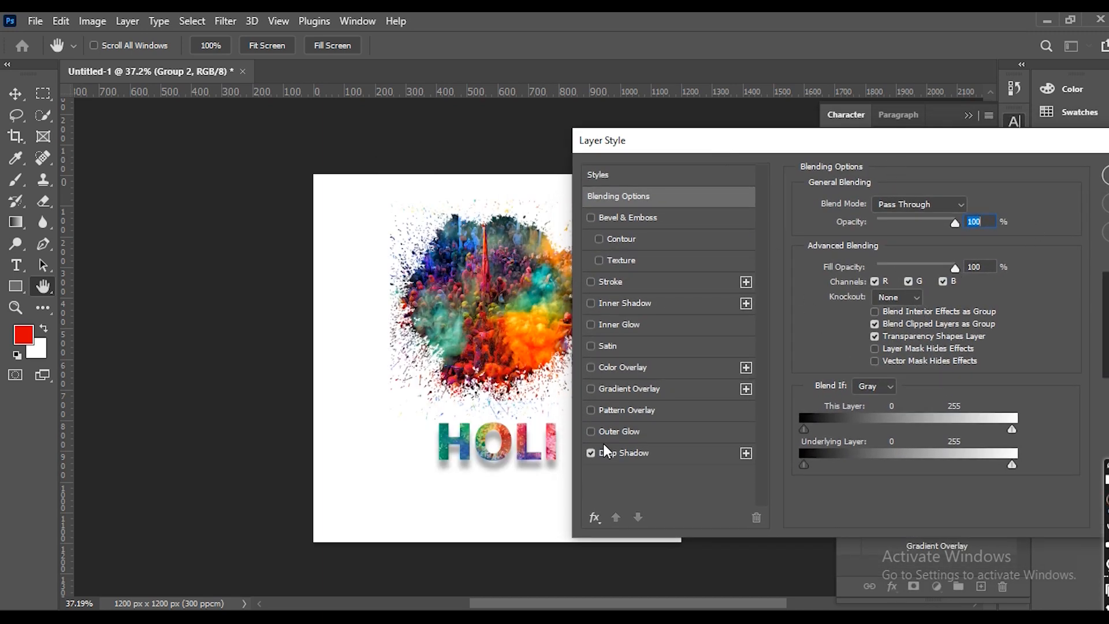
pyautogui.click(621, 453)
pyautogui.moveTo(885, 279); pyautogui.dragTo(874, 280)
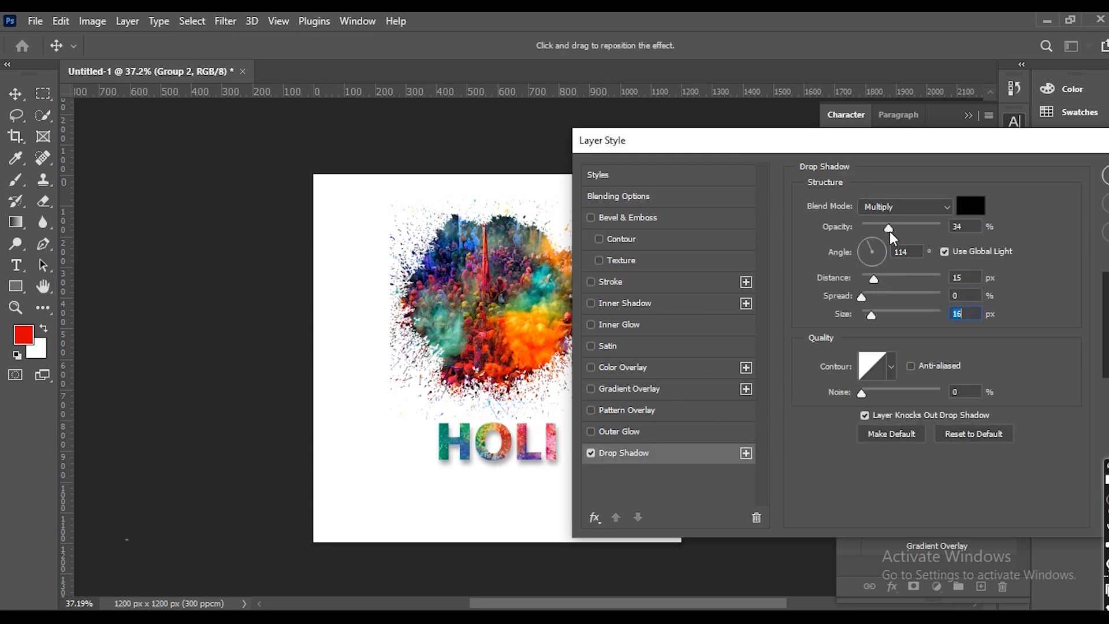
pyautogui.click(890, 231)
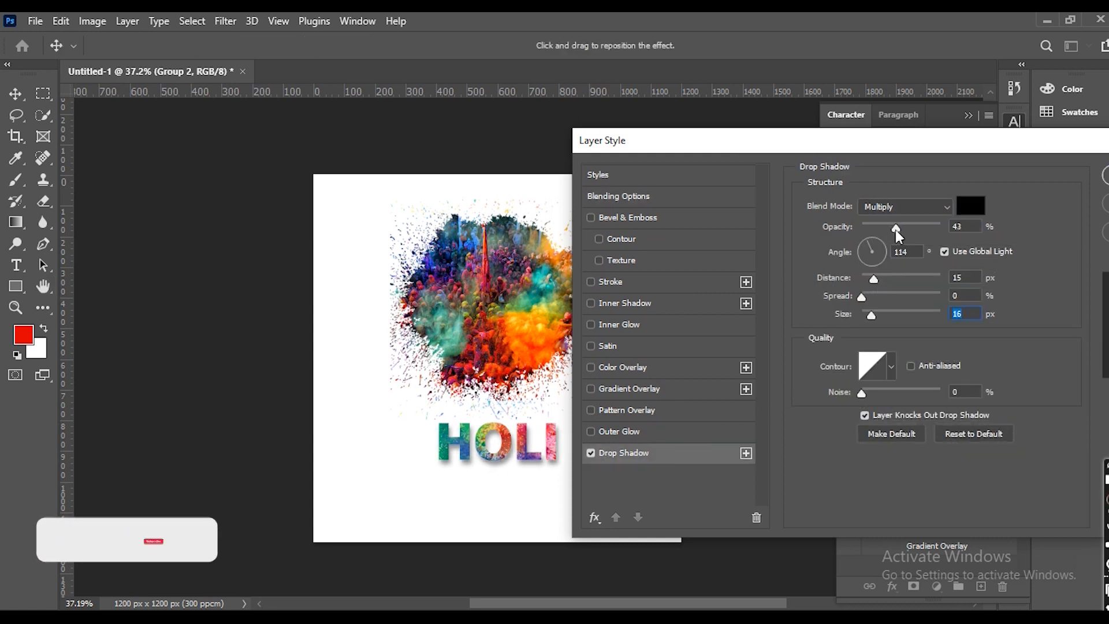
pyautogui.moveTo(982, 147); pyautogui.dragTo(769, 134)
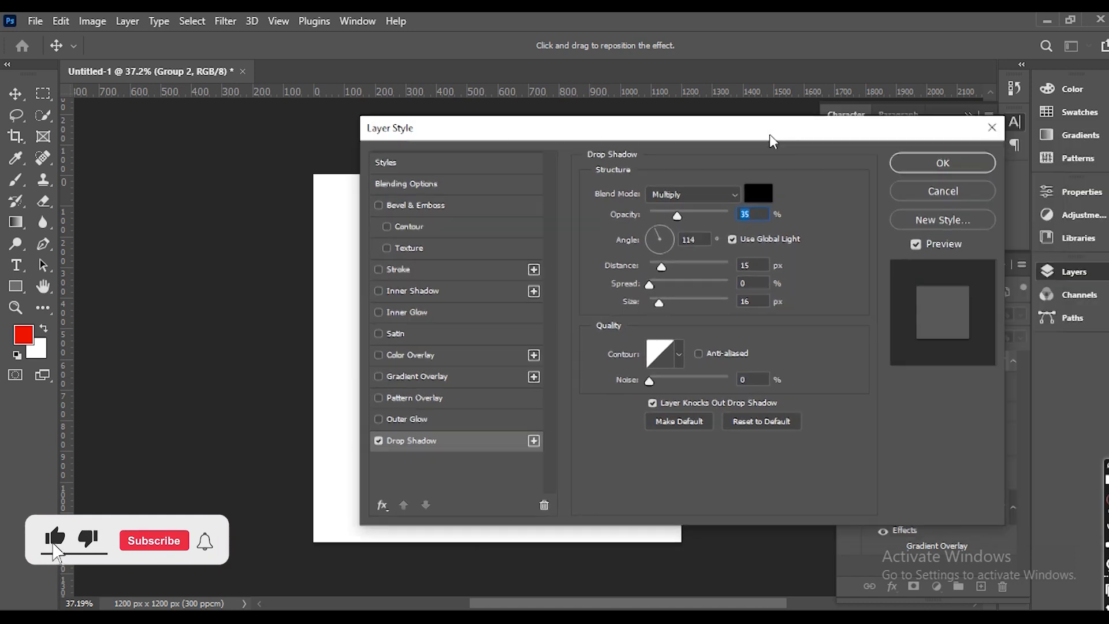
pyautogui.click(941, 166)
pyautogui.scroll(-1, 656, 251)
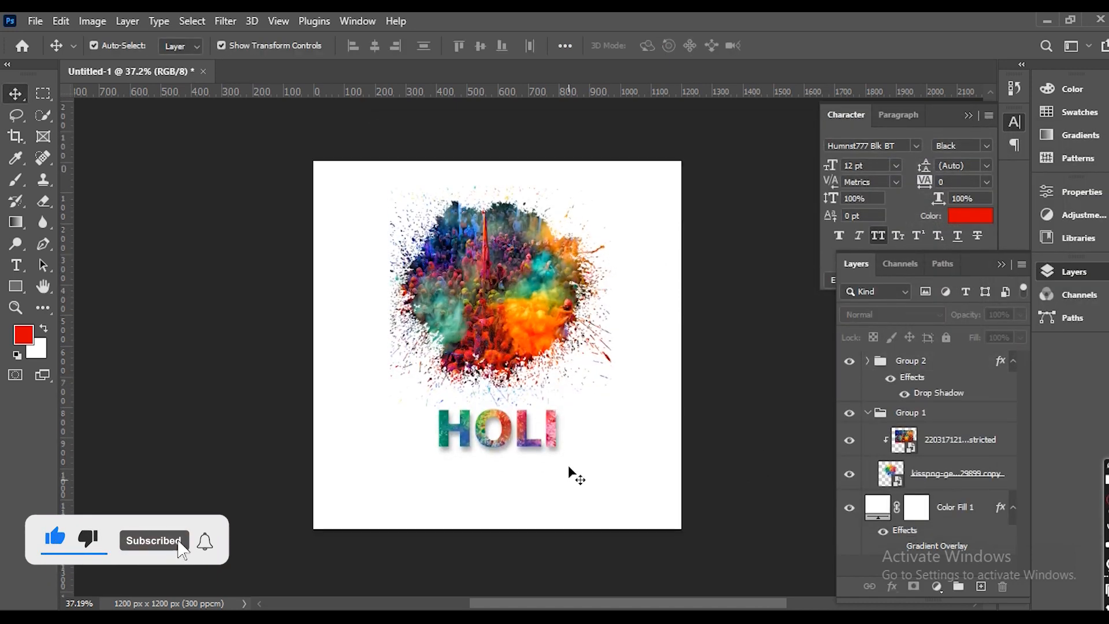
# - Copy the line "Festival of light" from Google Translate and paste it into a new Photoshop text layer below HOLI
pyautogui.hotkey('alt', 'Tab')
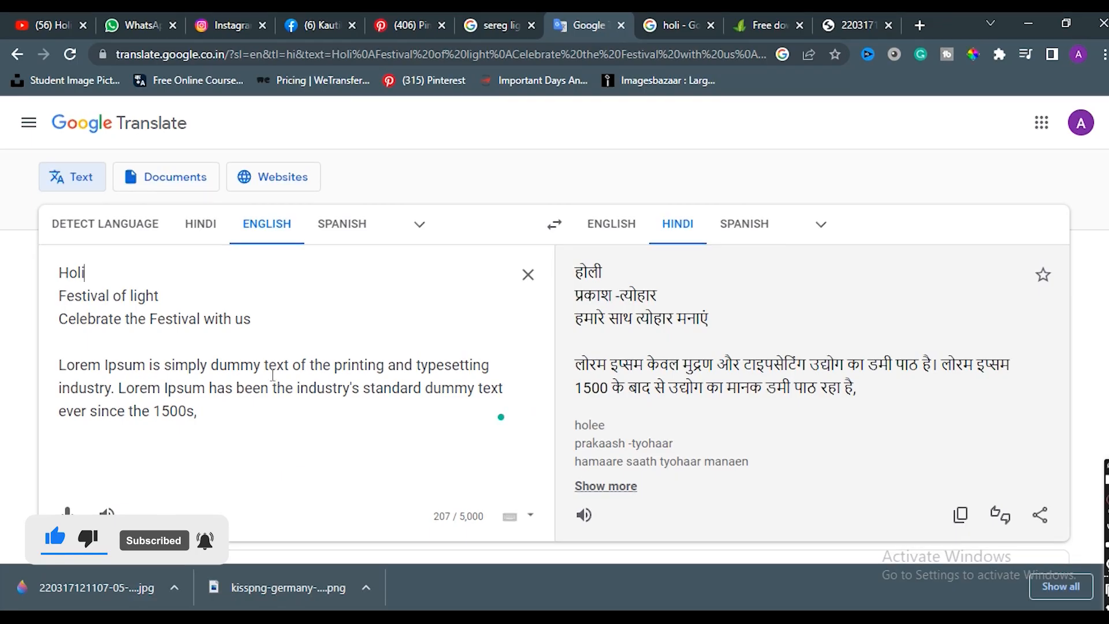
pyautogui.moveTo(160, 296); pyautogui.dragTo(35, 306)
pyautogui.hotkey('alt', 'Tab')
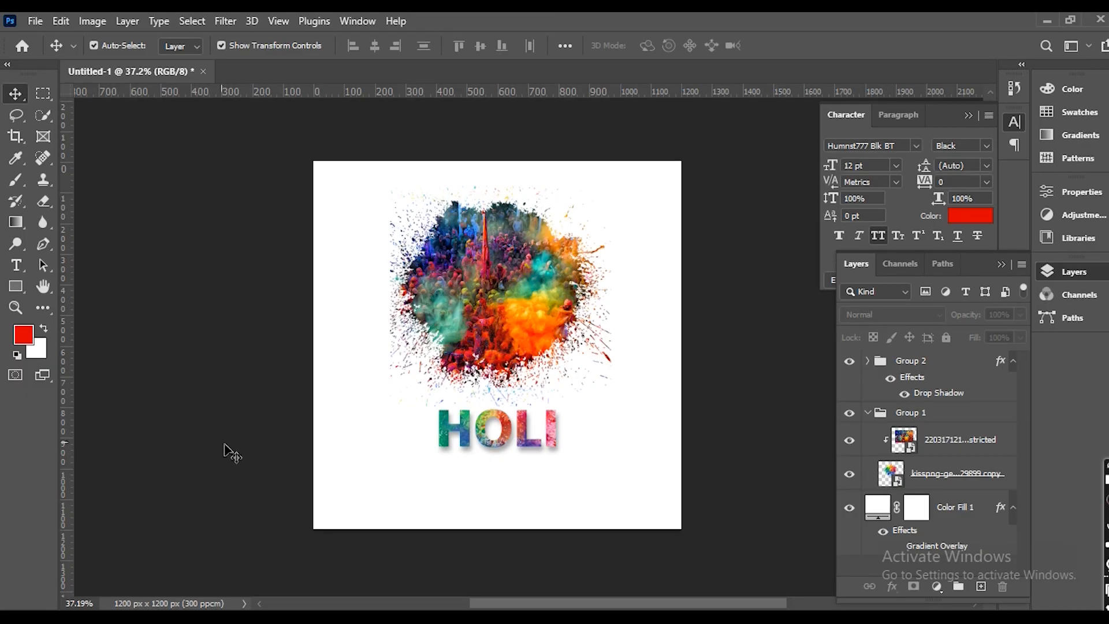
pyautogui.click(16, 265)
pyautogui.click(449, 495)
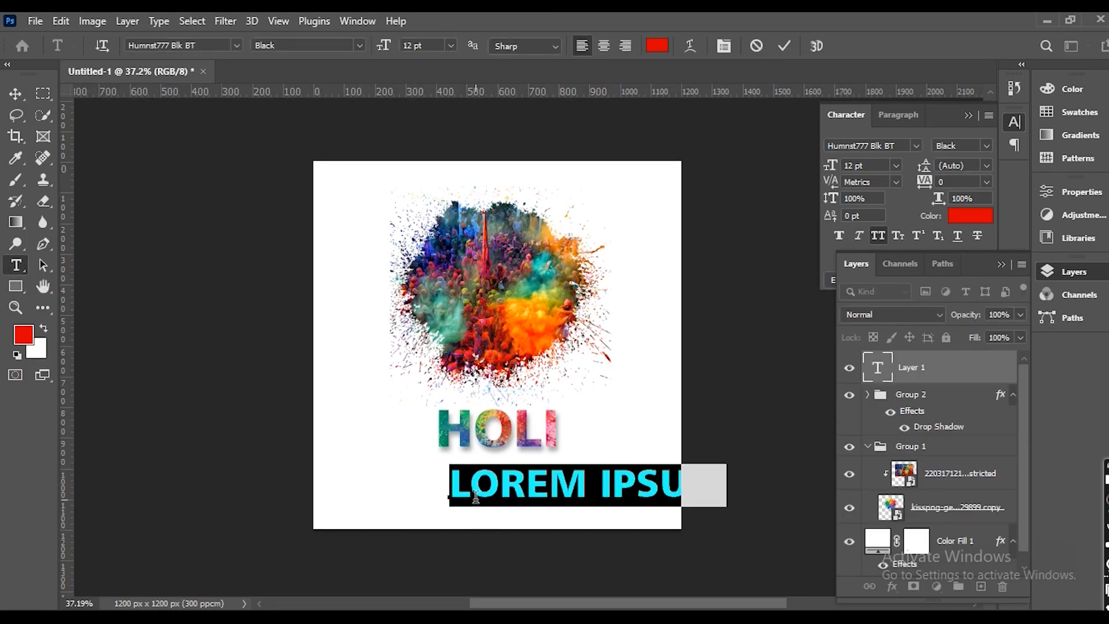
pyautogui.hotkey('ctrl', 'v')
# - Set the Festival of light text in the Autography Regular font and turn off All Caps
pyautogui.hotkey('ctrl', 'a')
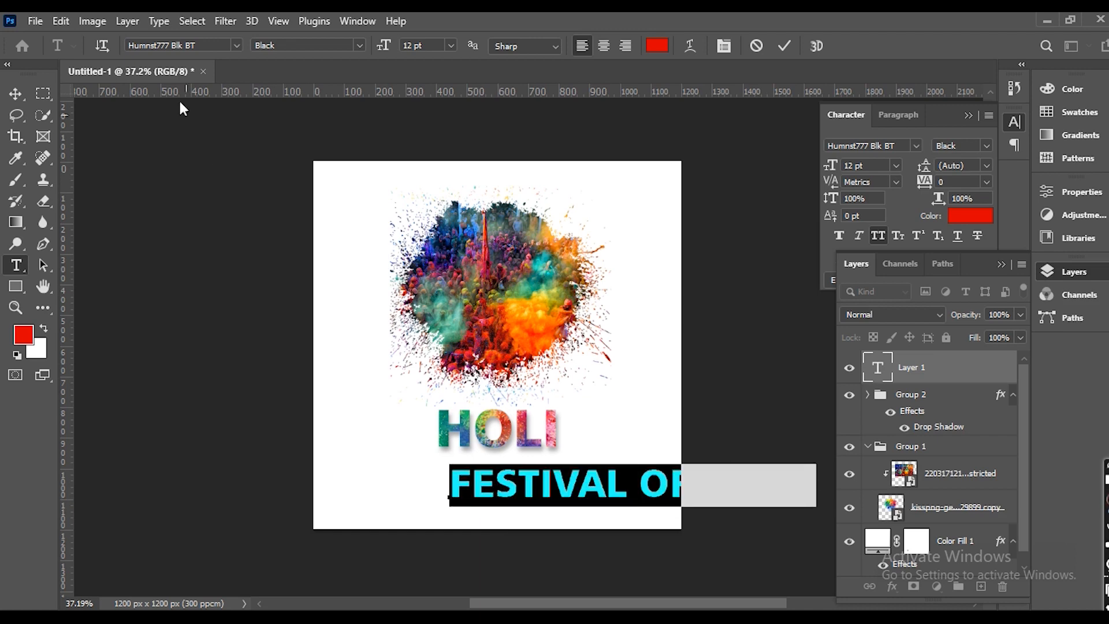
pyautogui.click(237, 46)
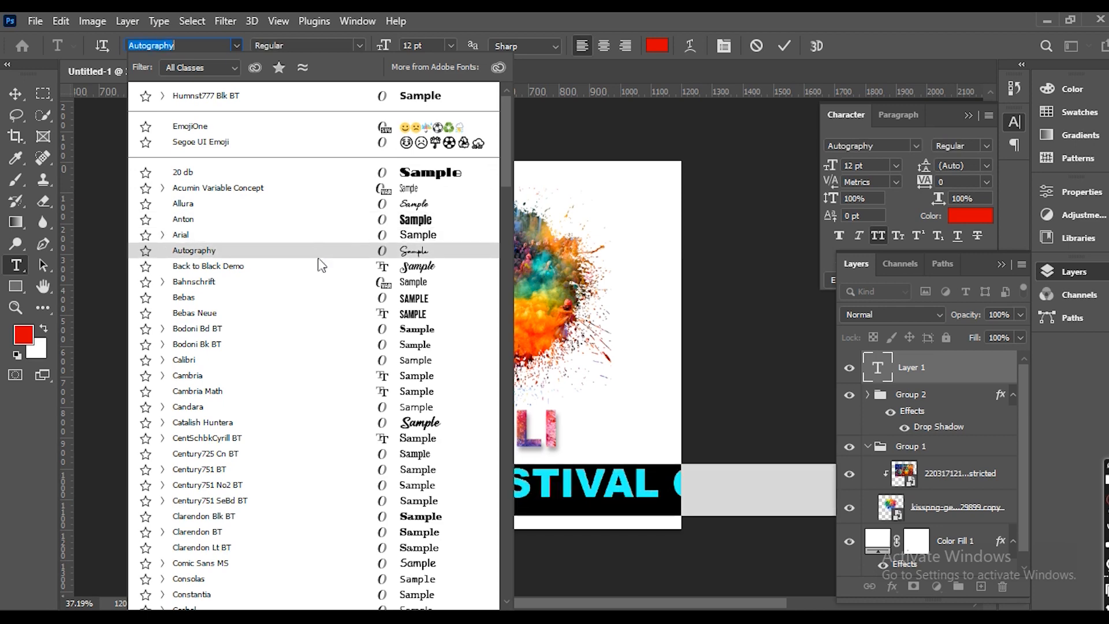
pyautogui.click(301, 250)
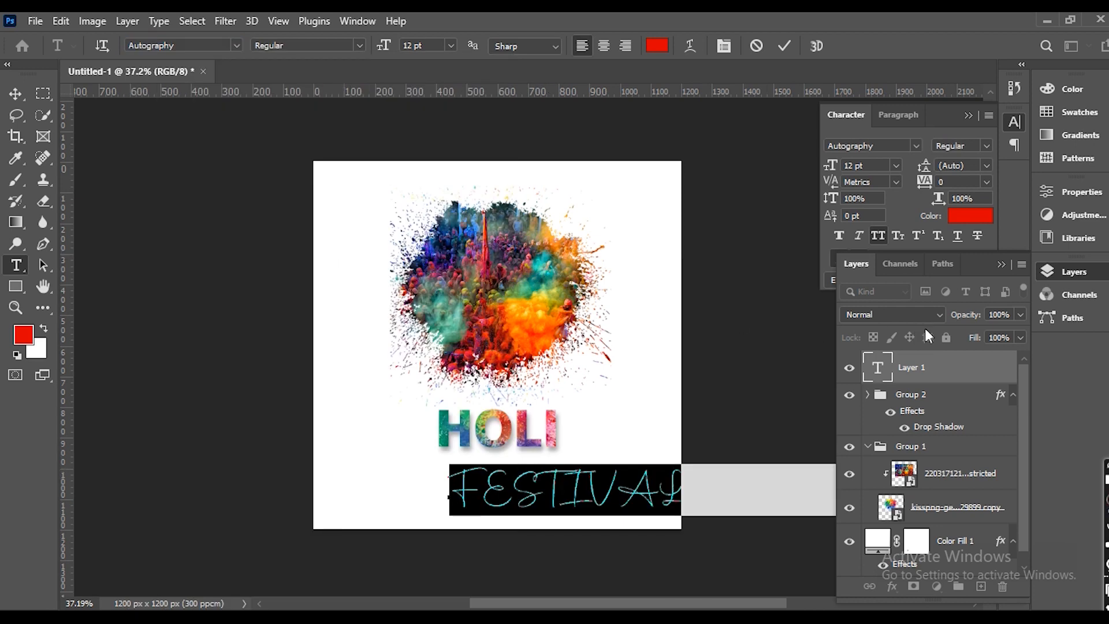
pyautogui.click(881, 237)
# - Center the Festival of light text horizontally on the canvas and clear the selection
pyautogui.click(16, 93)
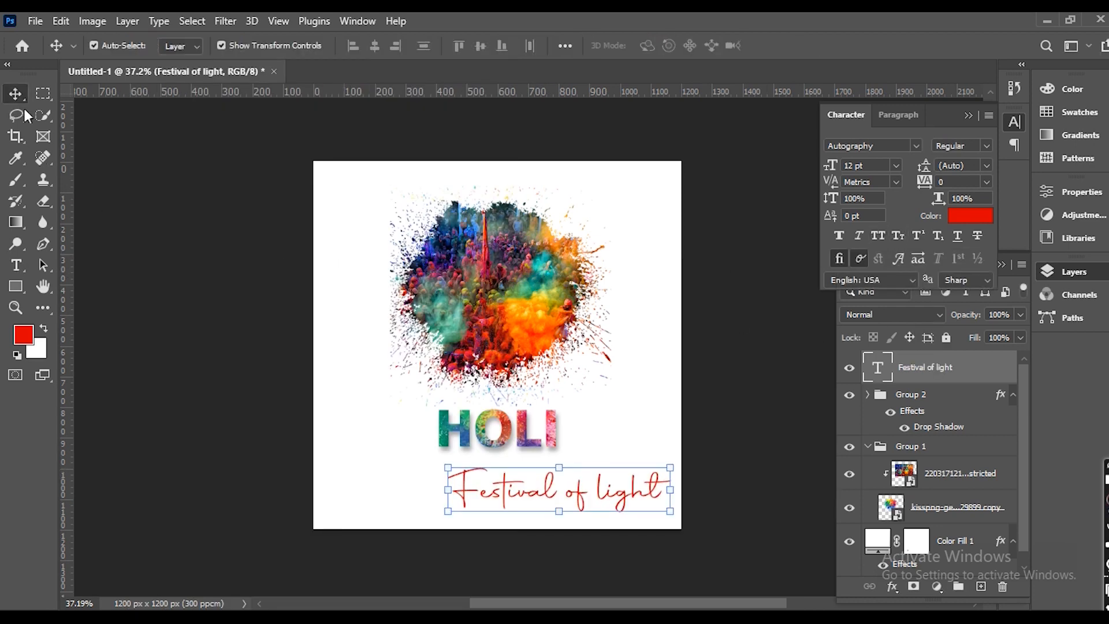
pyautogui.hotkey('ctrl', 'a')
pyautogui.click(374, 46)
pyautogui.hotkey('ctrl', 'd')
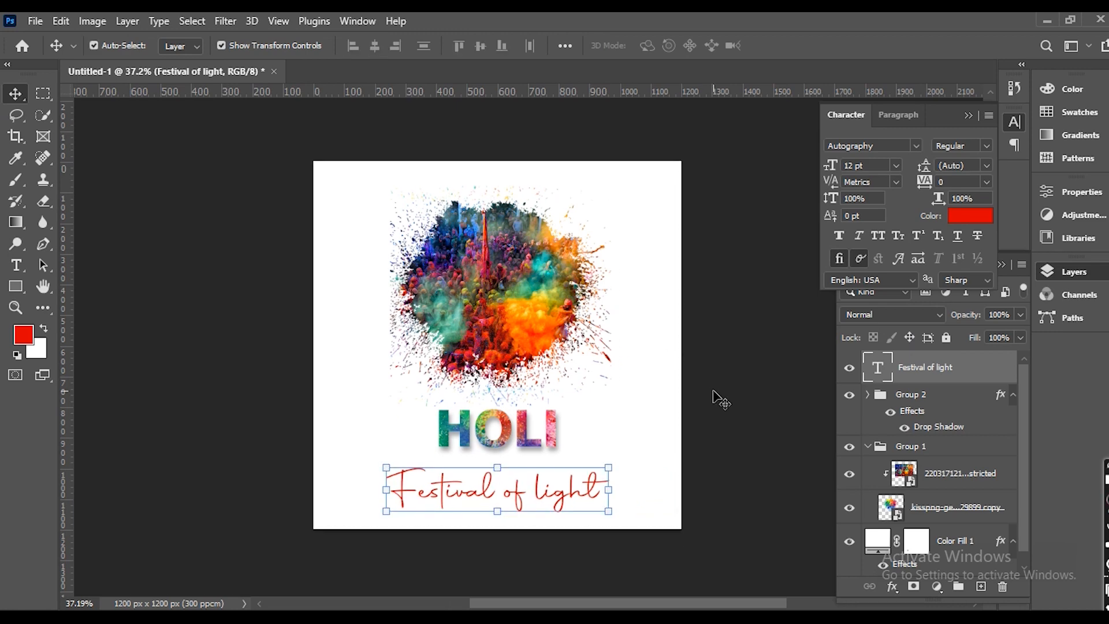
# - Move the Festival of light text straight up until it overlaps the lower part of the HOLI title
pyautogui.hotkey('ctrl', 'shift', 'Up')
pyautogui.hotkey('ctrl', 'shift', 'Up')
pyautogui.hotkey('ctrl', 'shift', 'Up')
pyautogui.hotkey('ctrl', 'shift', 'Up')
pyautogui.hotkey('ctrl', 'shift', 'Up')
pyautogui.hotkey('ctrl', 'shift', 'Up')
pyautogui.hotkey('ctrl', 'shift', 'Up')
pyautogui.hotkey('ctrl', 'shift', 'Up')
pyautogui.hotkey('ctrl', 'shift', 'Up')
pyautogui.hotkey('ctrl', 'shift', 'Up')
pyautogui.hotkey('shift', 'Up')
pyautogui.hotkey('shift', 'Up')
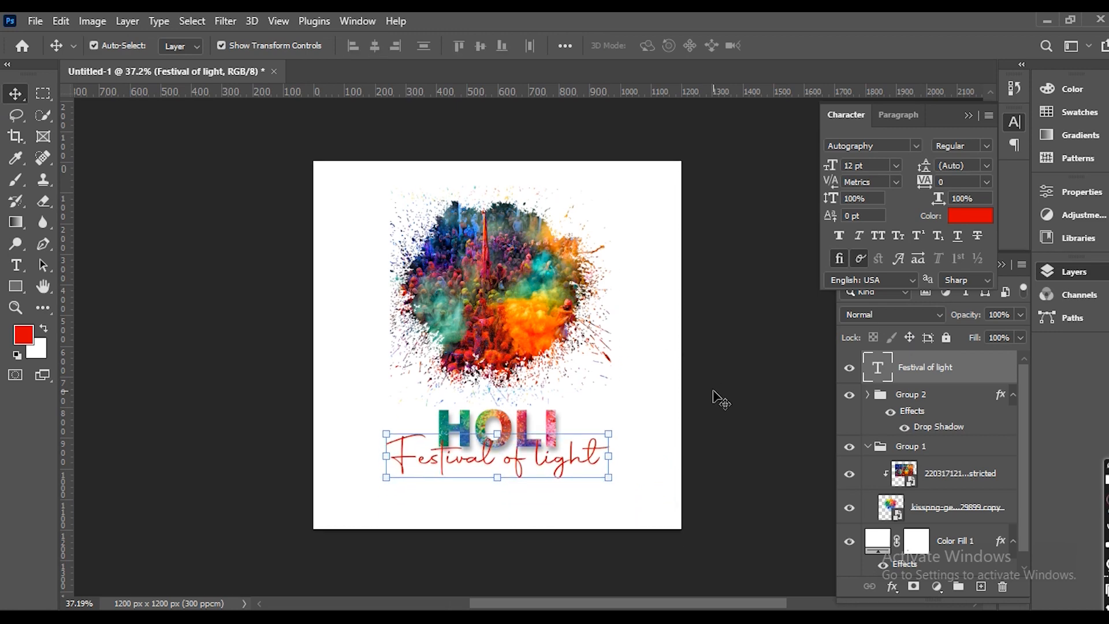
# - Scale the Festival of light text down about its center to 7.46 pt and nudge it up against HOLI's lower edge
pyautogui.scroll(2, 500, 471)
pyautogui.hotkey('ctrl', 't')
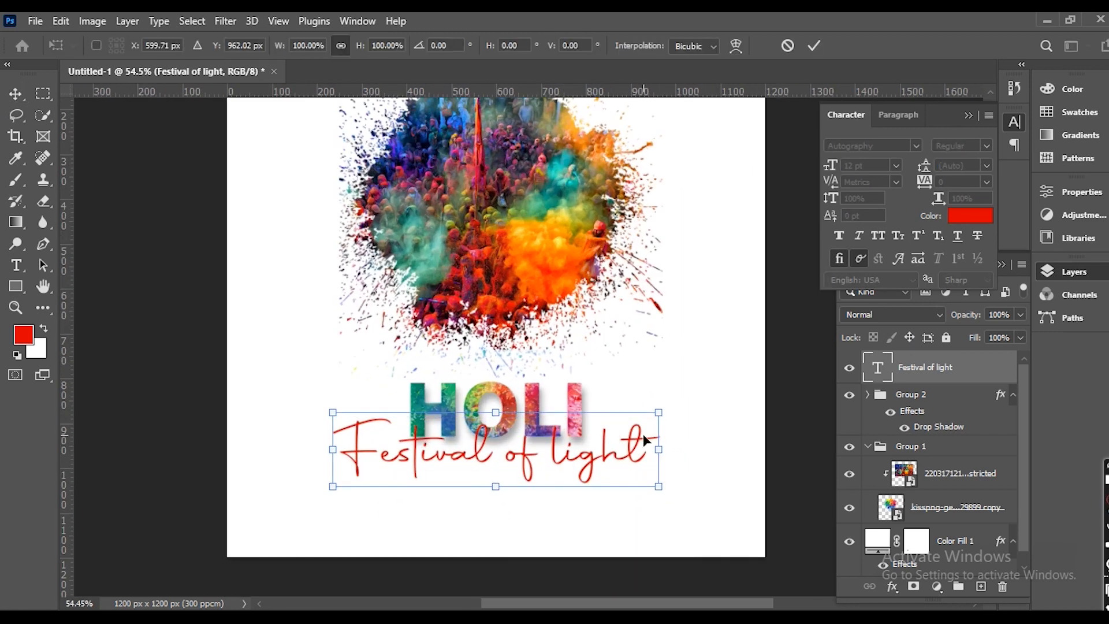
pyautogui.moveTo(662, 415); pyautogui.dragTo(613, 485)
pyautogui.press('Return')
pyautogui.press('Up')
pyautogui.press('Up')
pyautogui.press('Up')
pyautogui.press('Up')
pyautogui.press('Up')
pyautogui.press('Up')
pyautogui.press('Up')
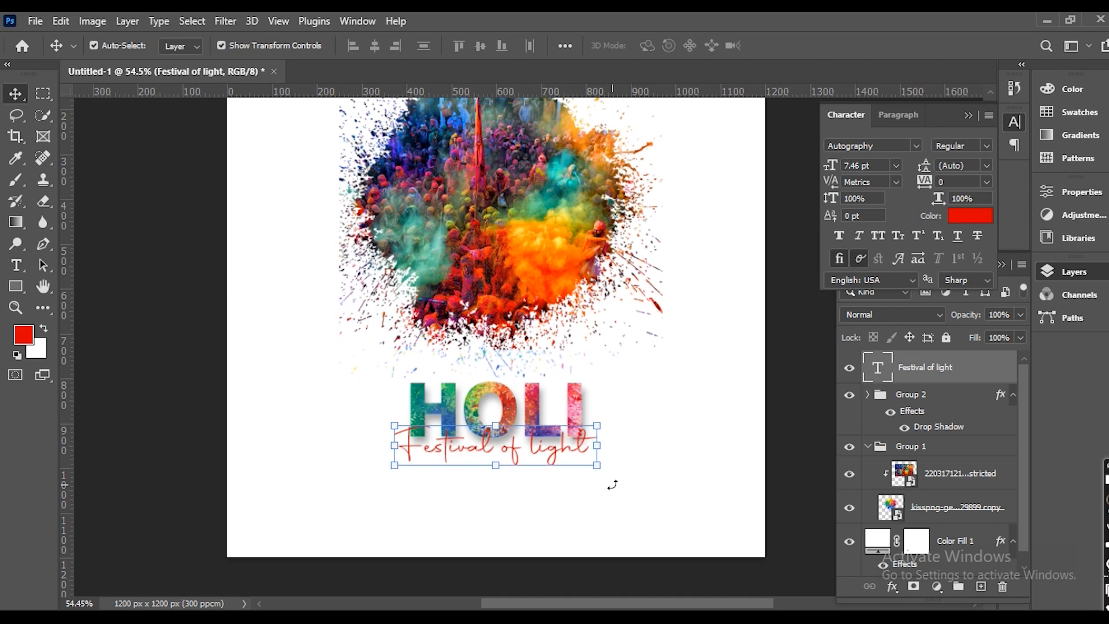
# - Sample a dark maroon from the crowd photo as the foreground color and fill the Festival of light text with it
pyautogui.click(22, 335)
pyautogui.moveTo(651, 93); pyautogui.dragTo(813, 106)
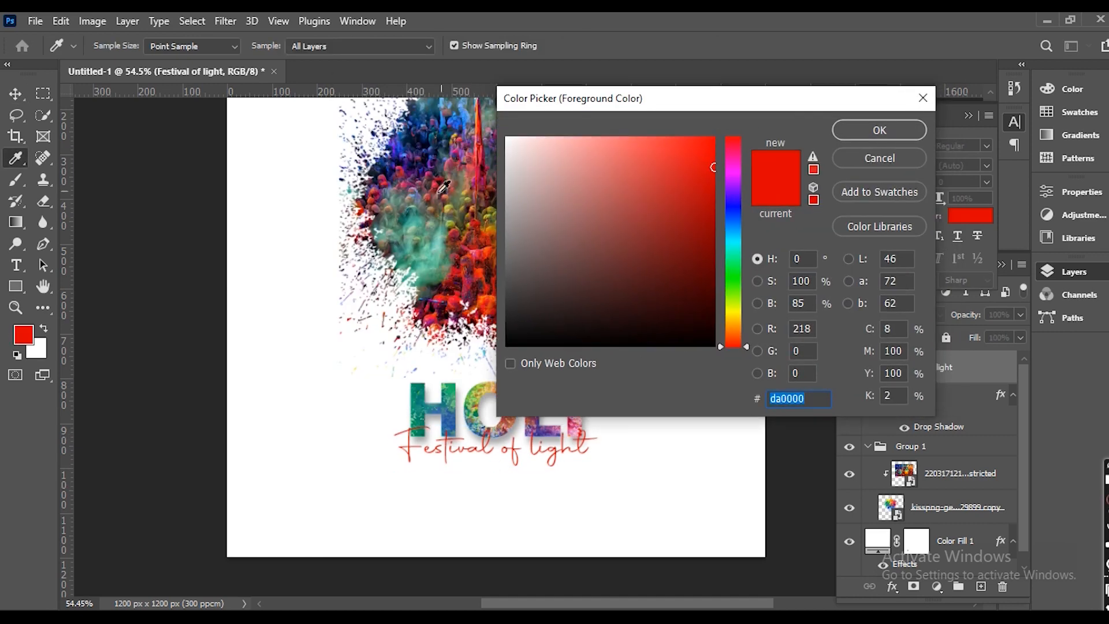
pyautogui.click(436, 190)
pyautogui.click(853, 130)
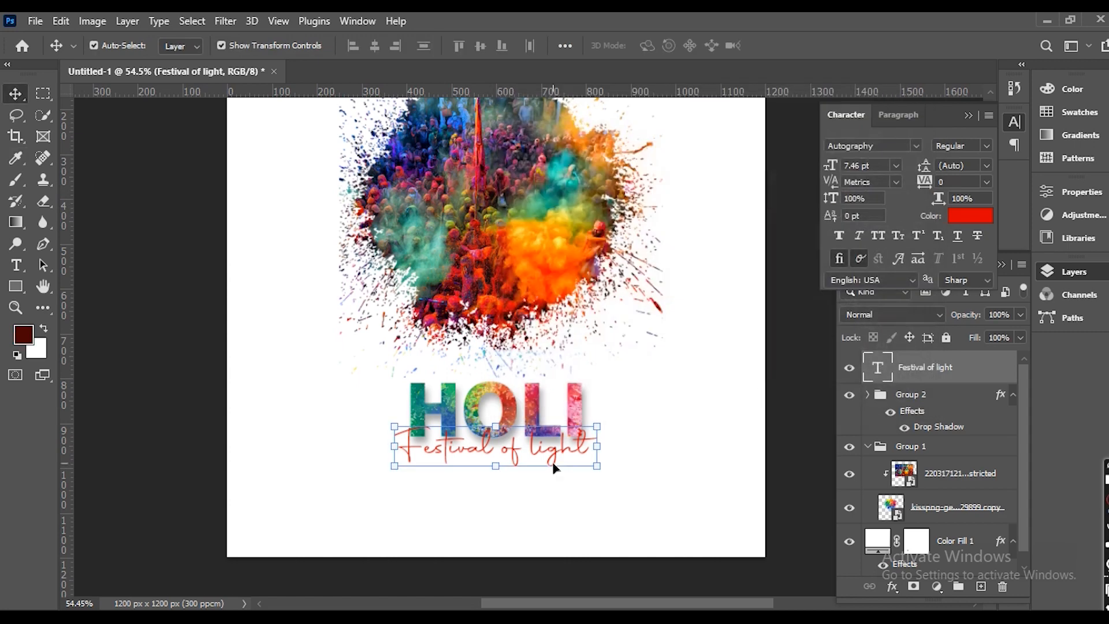
pyautogui.hotkey('alt', 'BackSpace')
pyautogui.click(566, 500)
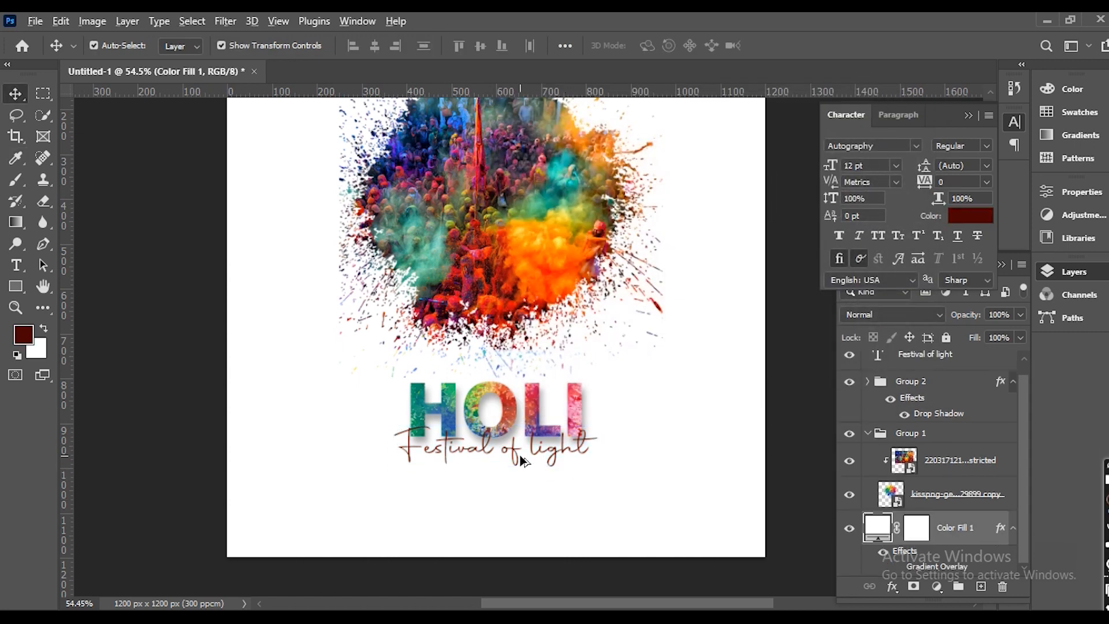
# - Add a drop shadow to the Festival of light text with 100% opacity, 3 px distance and 4 px size
pyautogui.scroll(3, 520, 459)
pyautogui.click(512, 456)
pyautogui.rightClick(946, 370)
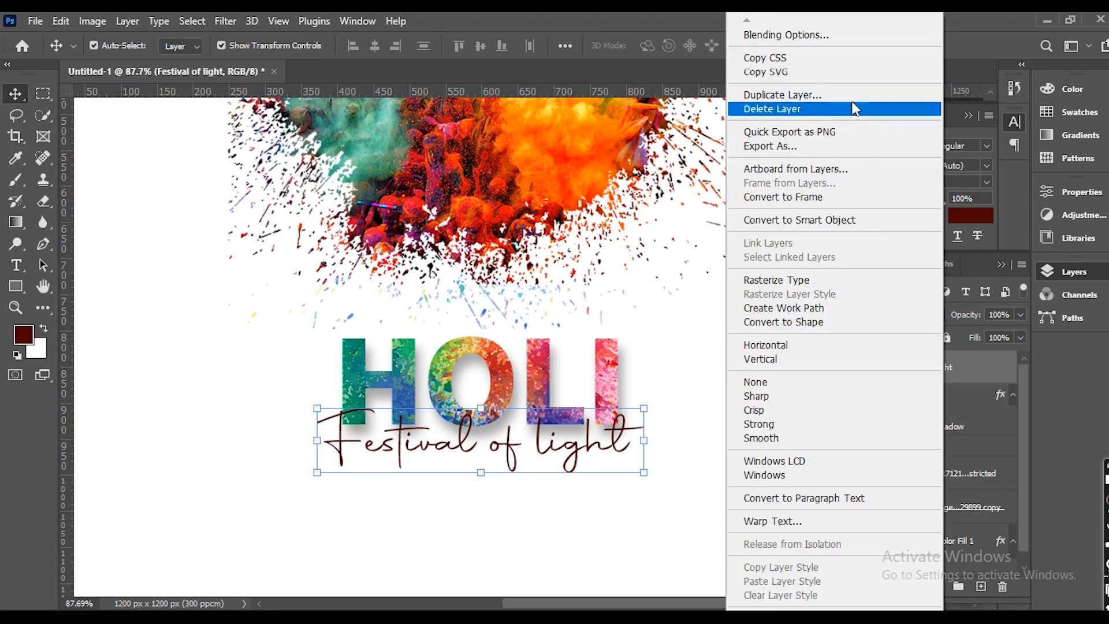
pyautogui.click(802, 33)
pyautogui.click(411, 442)
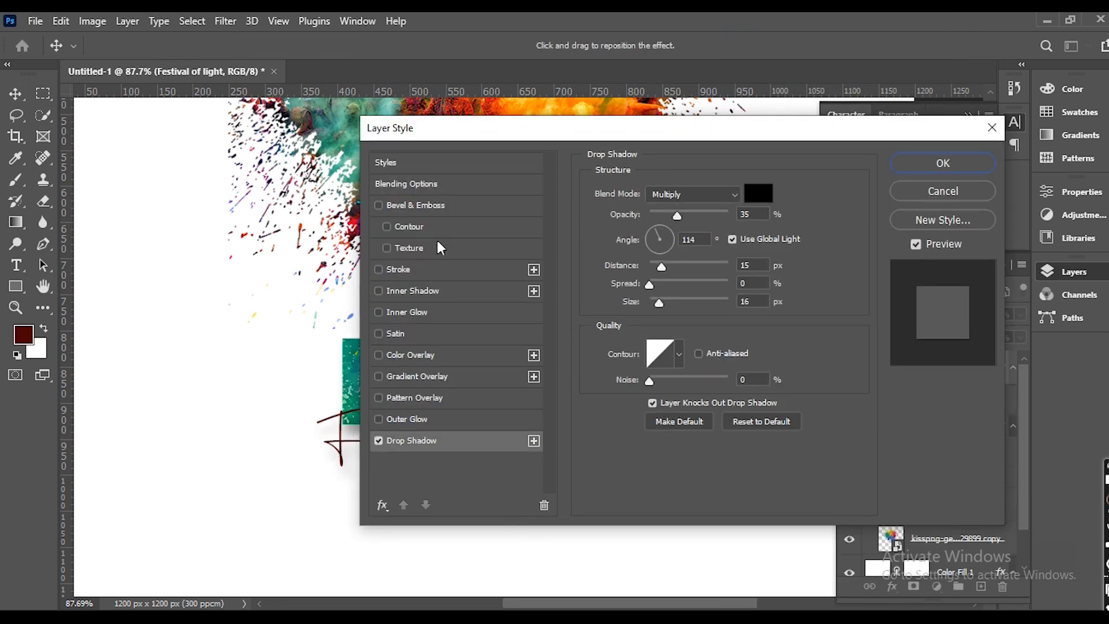
pyautogui.moveTo(483, 136); pyautogui.dragTo(597, 139)
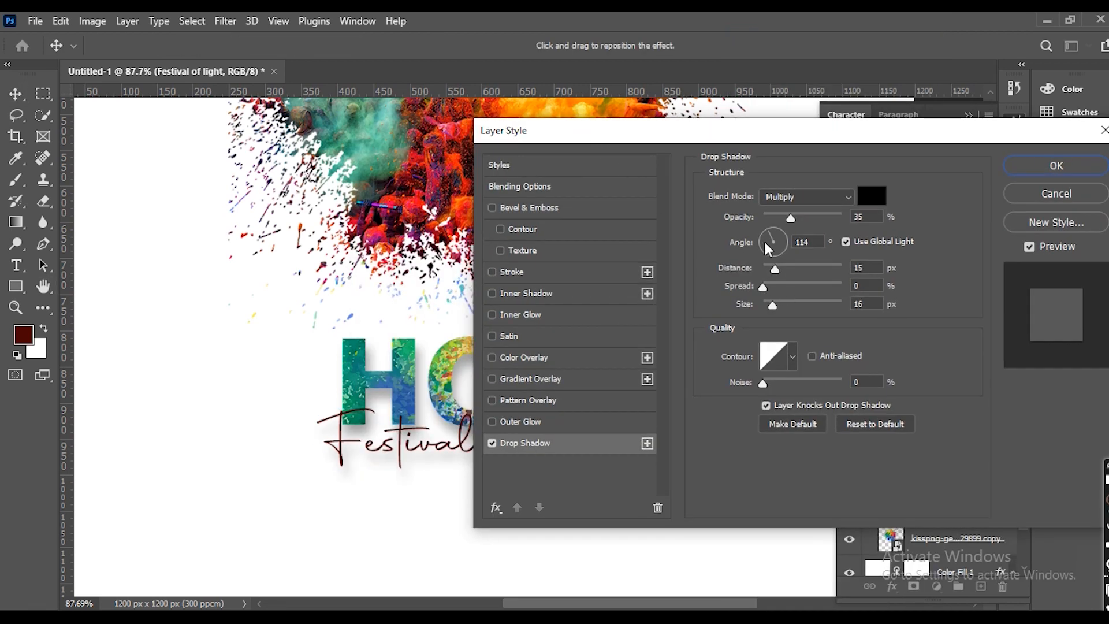
pyautogui.moveTo(788, 215); pyautogui.dragTo(833, 217)
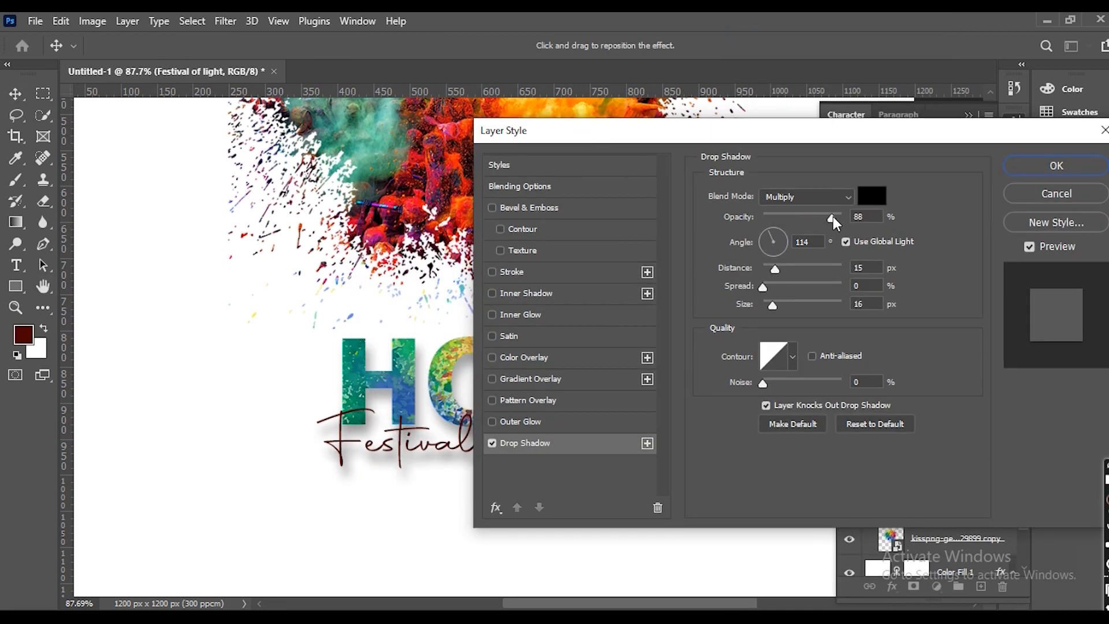
pyautogui.click(867, 222)
pyautogui.moveTo(773, 307); pyautogui.dragTo(771, 306)
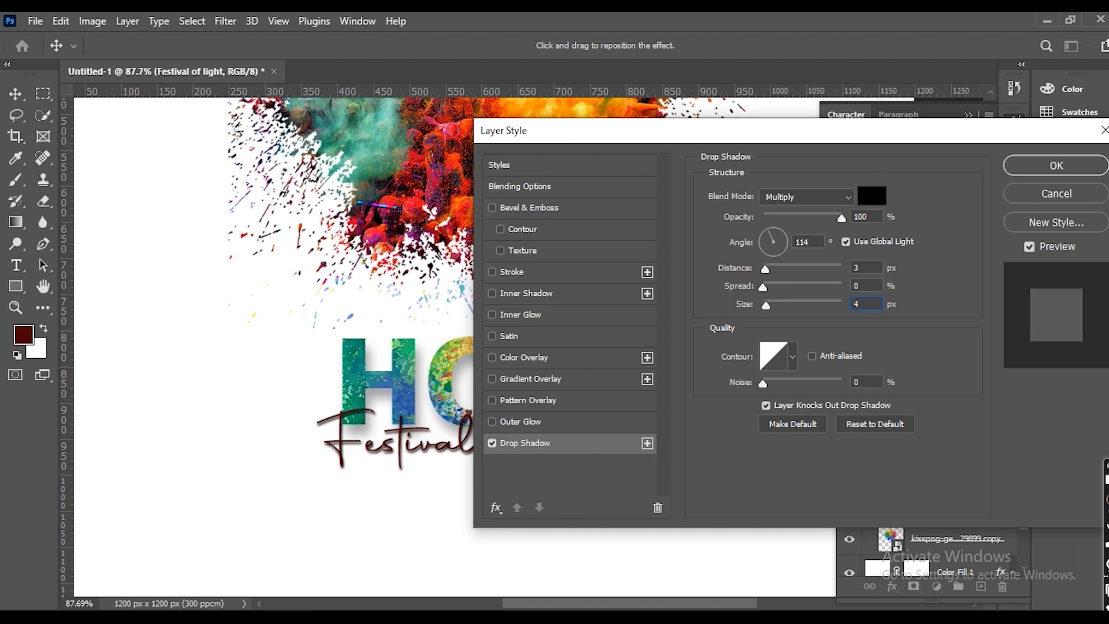
pyautogui.press('Return')
# - Set the size of the Festival of light text's drop shadow to 6 px
pyautogui.click(745, 469)
pyautogui.scroll(-3, 482, 280)
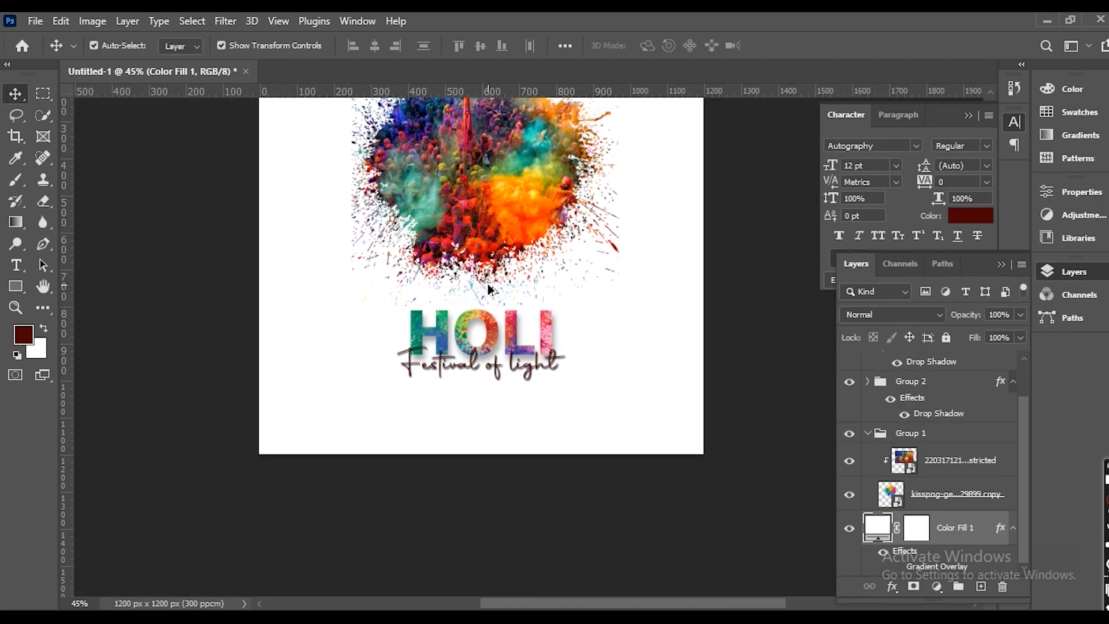
pyautogui.click(537, 482)
pyautogui.scroll(3, 479, 379)
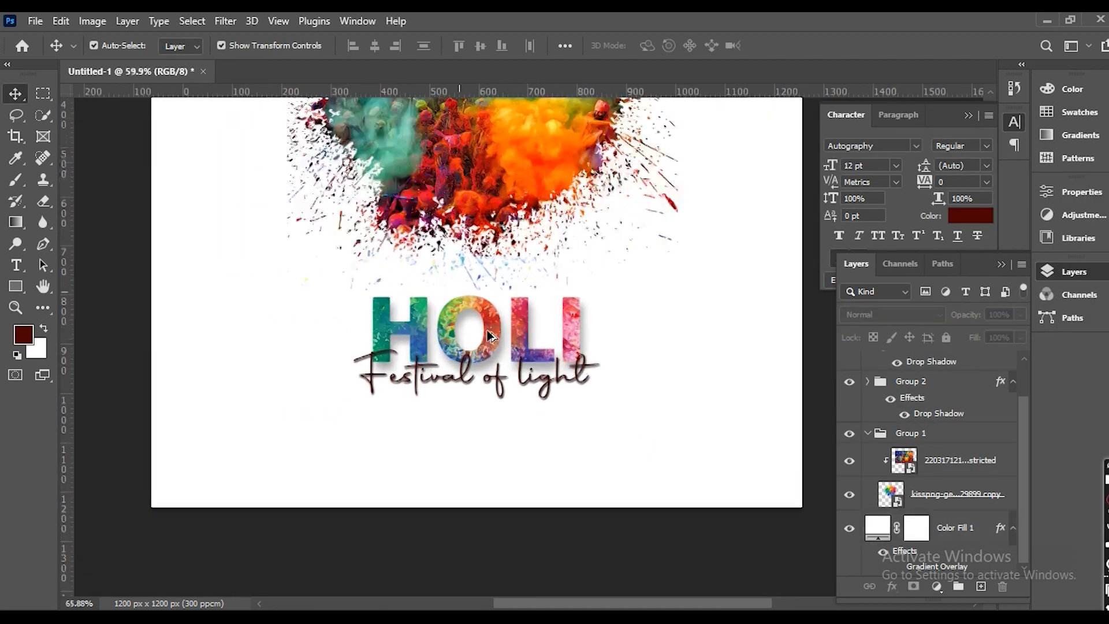
pyautogui.scroll(-3, 495, 414)
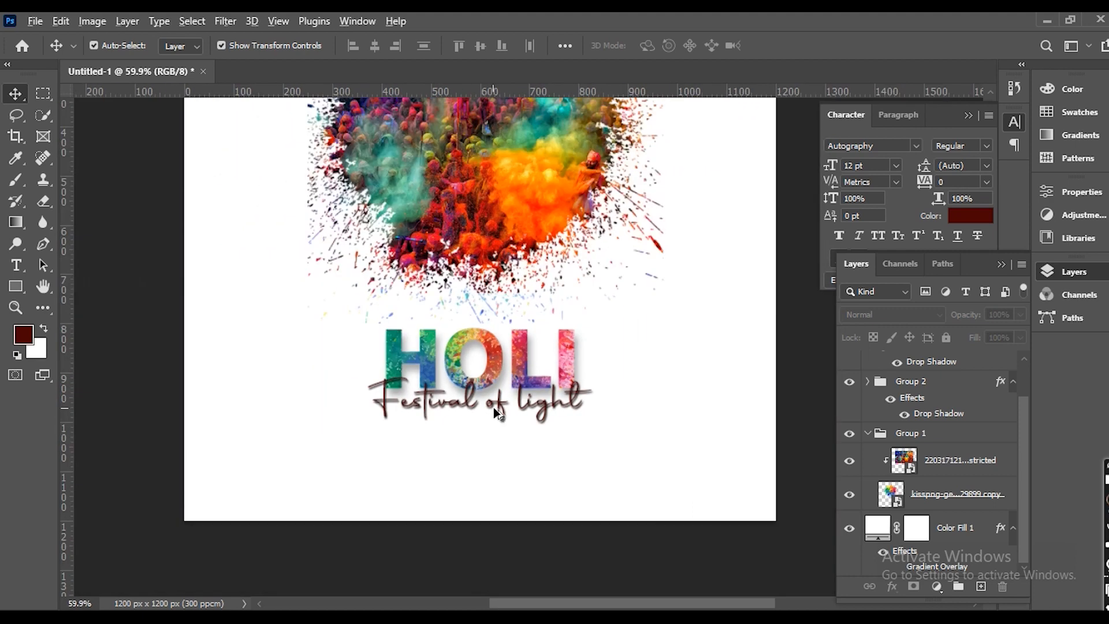
pyautogui.scroll(3, 494, 408)
pyautogui.click(499, 405)
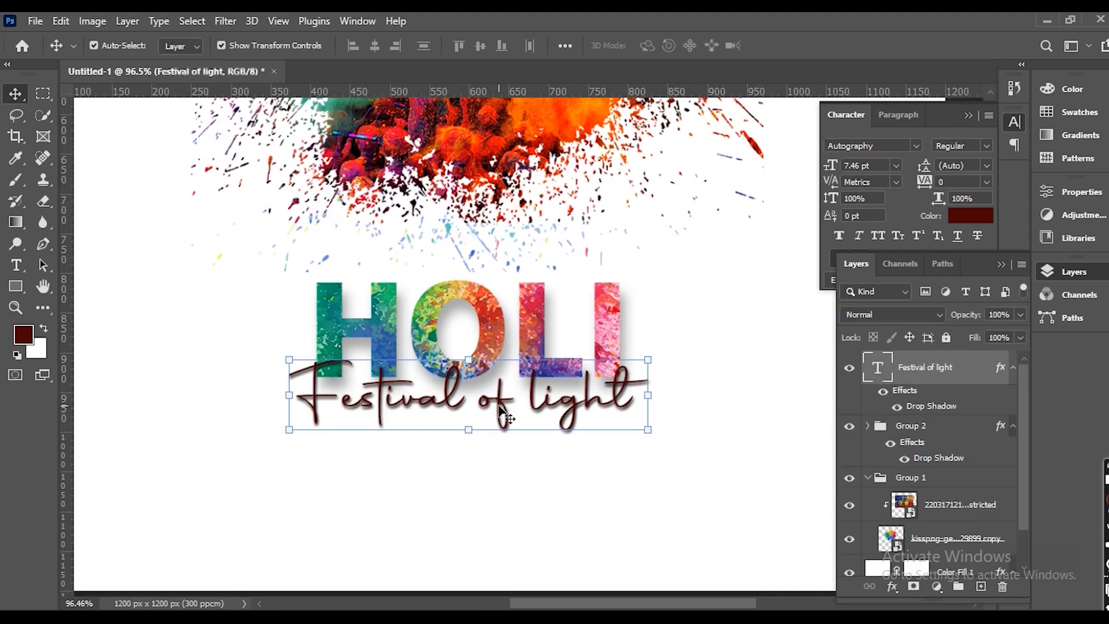
pyautogui.doubleClick(913, 406)
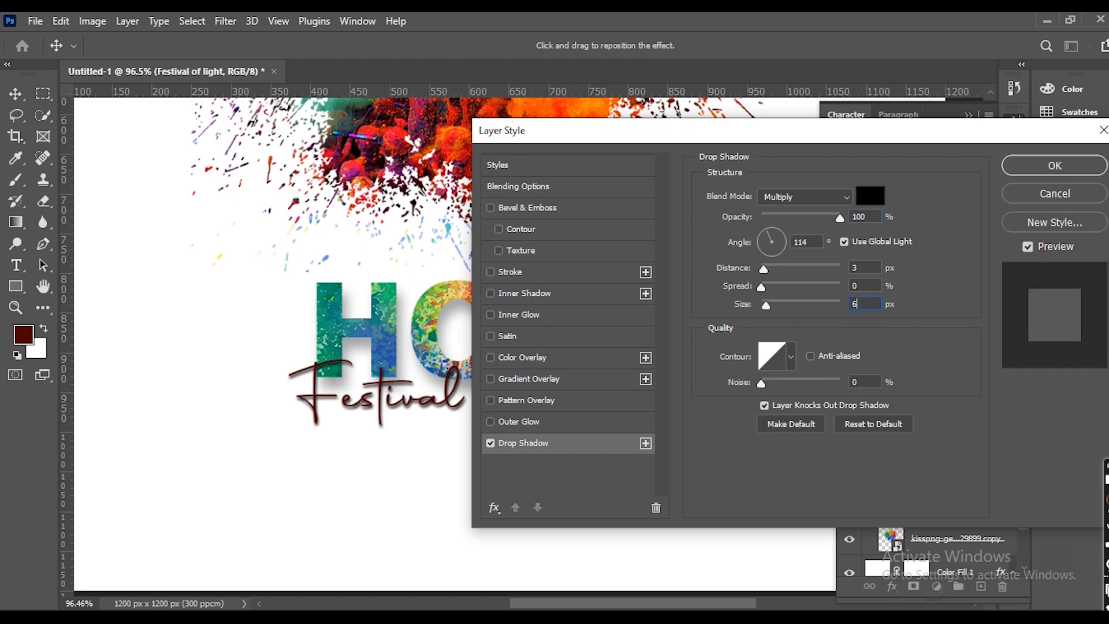
pyautogui.write('6')
pyautogui.press('Return')
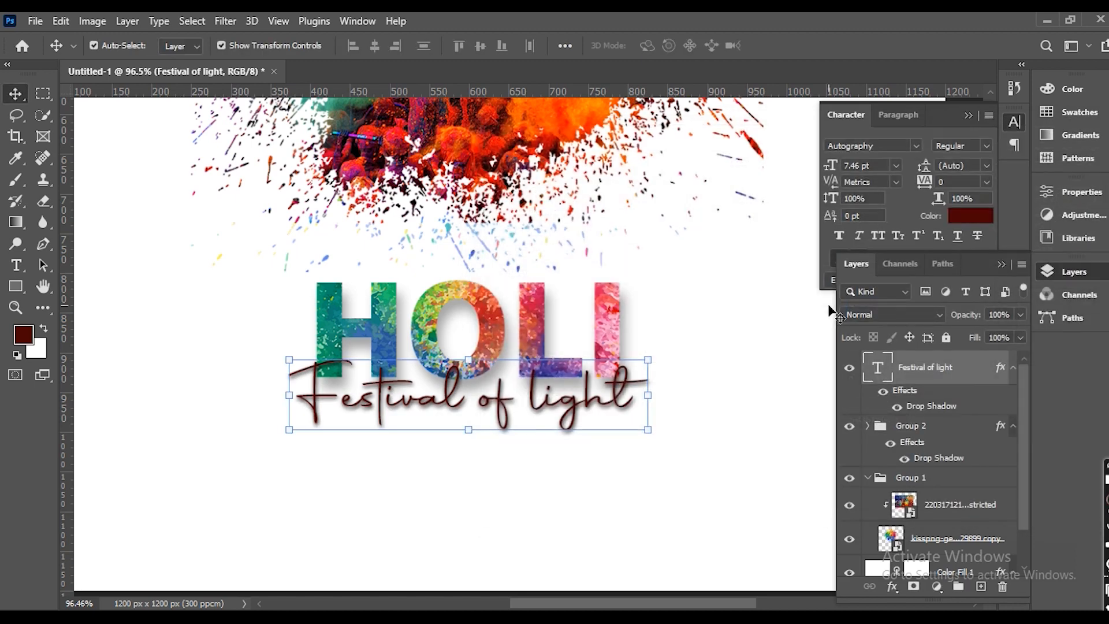
# - Duplicate the Festival of light text layer and place the copy directly below the original
pyautogui.click(614, 573)
pyautogui.scroll(-5, 524, 411)
pyautogui.moveTo(555, 281); pyautogui.dragTo(553, 346)
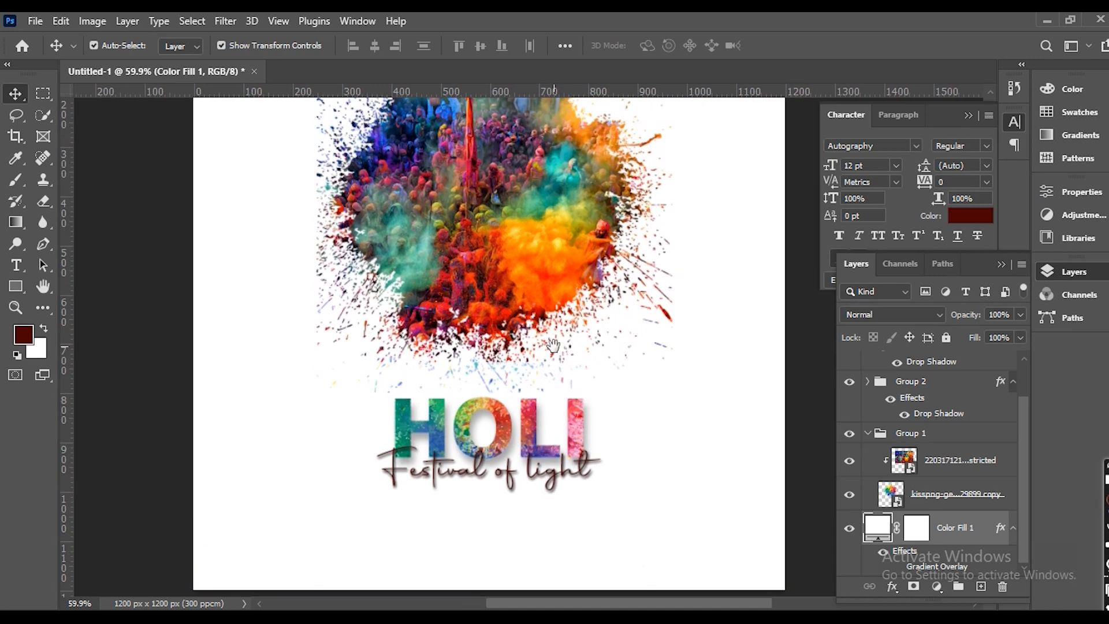
pyautogui.scroll(-1, 524, 324)
pyautogui.scroll(3, 515, 471)
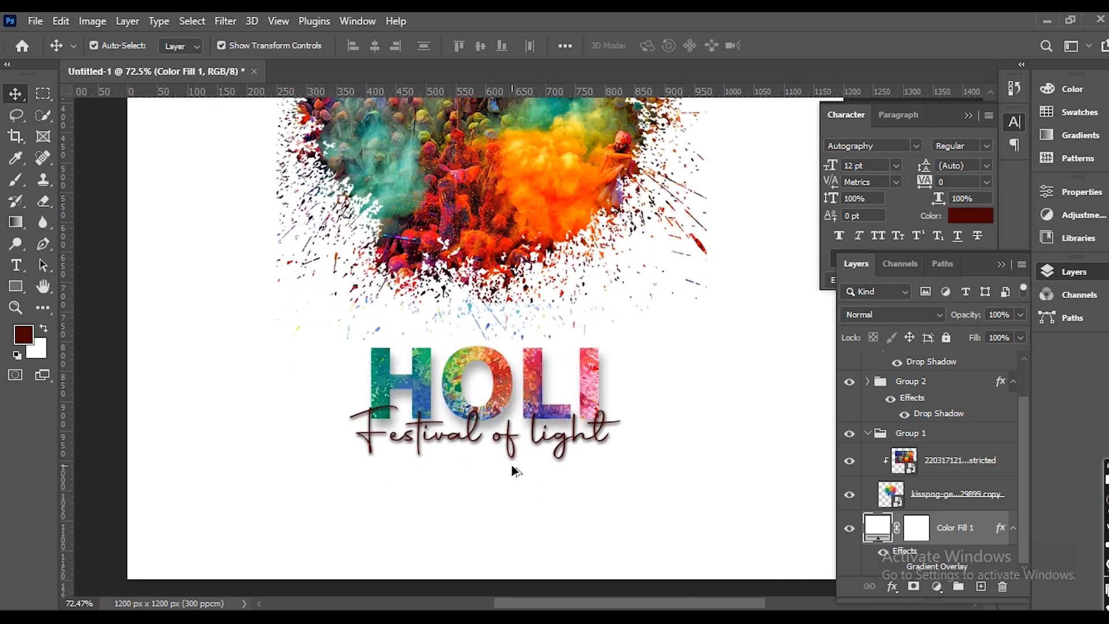
pyautogui.click(504, 442)
pyautogui.moveTo(502, 437); pyautogui.dragTo(502, 505)
# - Switch to Google Translate in Chrome and copy the English line "Celebrate the Festival with us"
pyautogui.hotkey('alt', 'Tab')
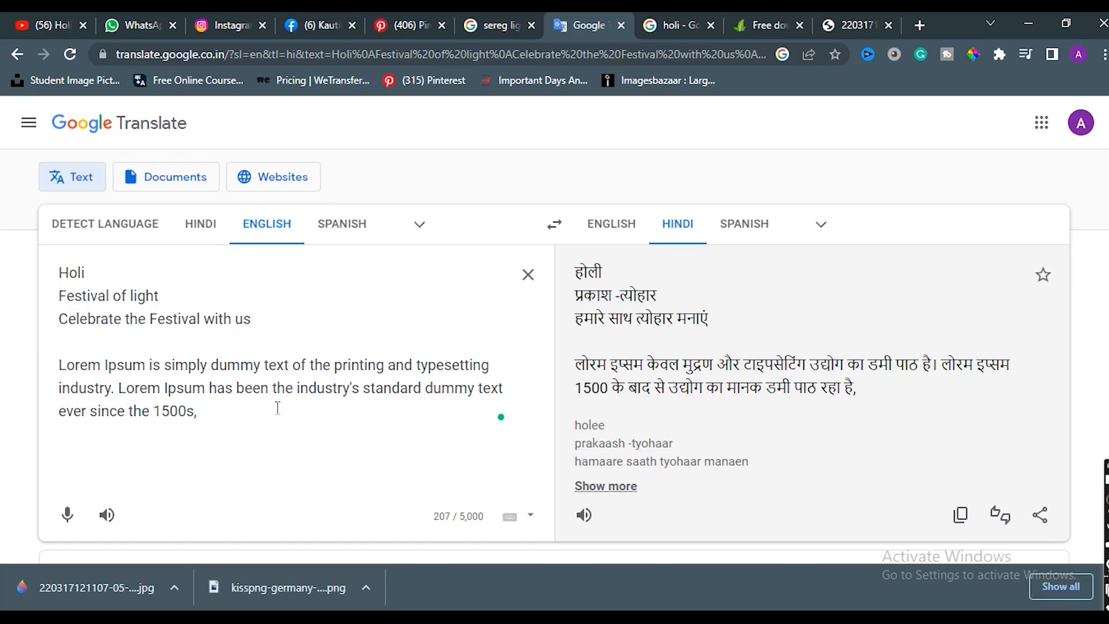
pyautogui.moveTo(270, 326); pyautogui.dragTo(58, 323)
pyautogui.hotkey('ctrl', 'c')
# - Switch back to Photoshop and replace the duplicated Festival of light text with the copied line "Celebrate the Festival with us"
pyautogui.hotkey('alt', 'Tab')
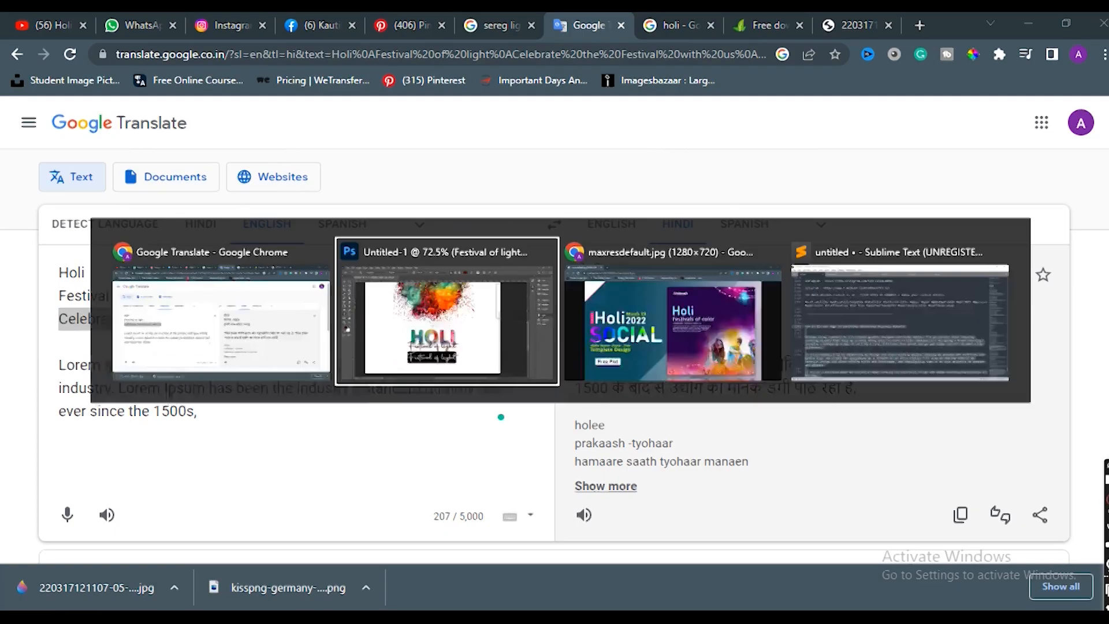
pyautogui.scroll(-2, 491, 347)
pyautogui.click(486, 451)
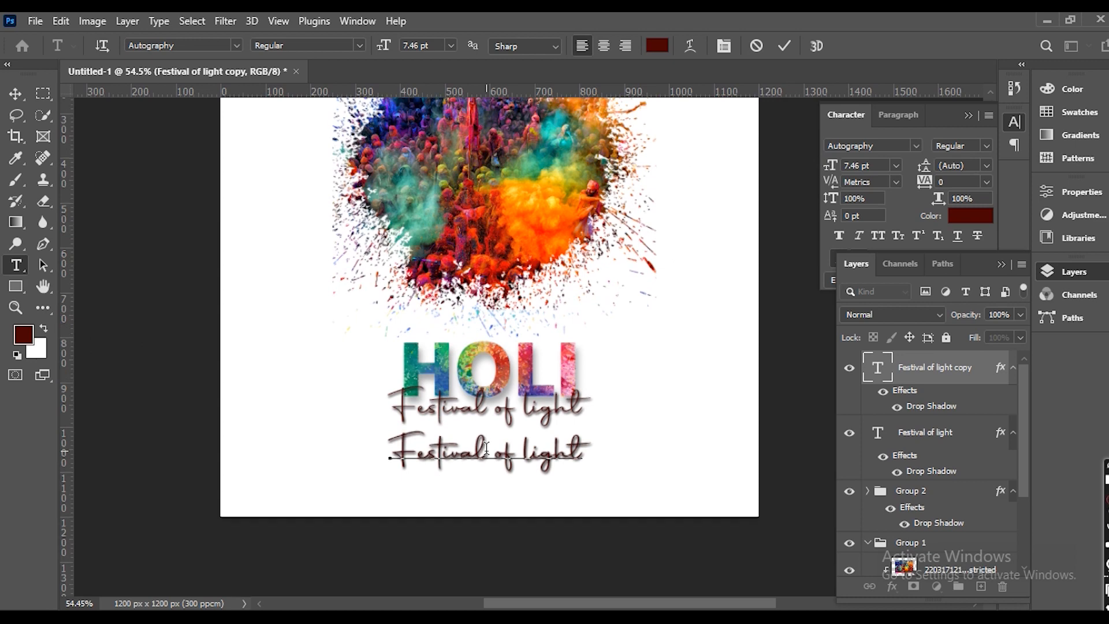
pyautogui.scroll(2, 487, 456)
pyautogui.hotkey('ctrl', 'v')
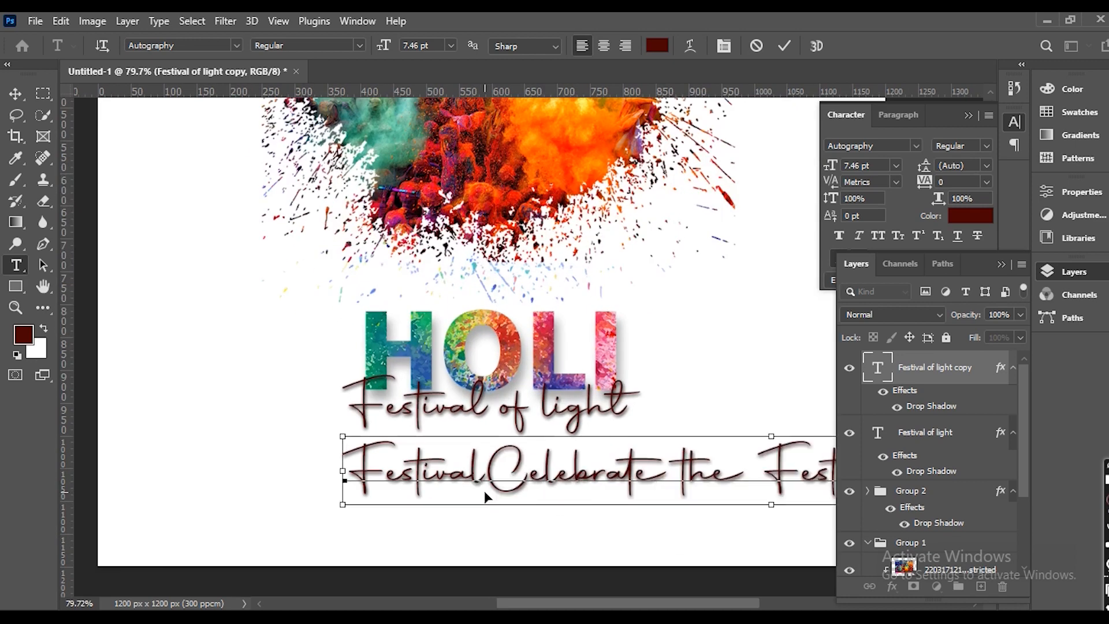
pyautogui.hotkey('ctrl', 'a')
pyautogui.hotkey('ctrl', 'v')
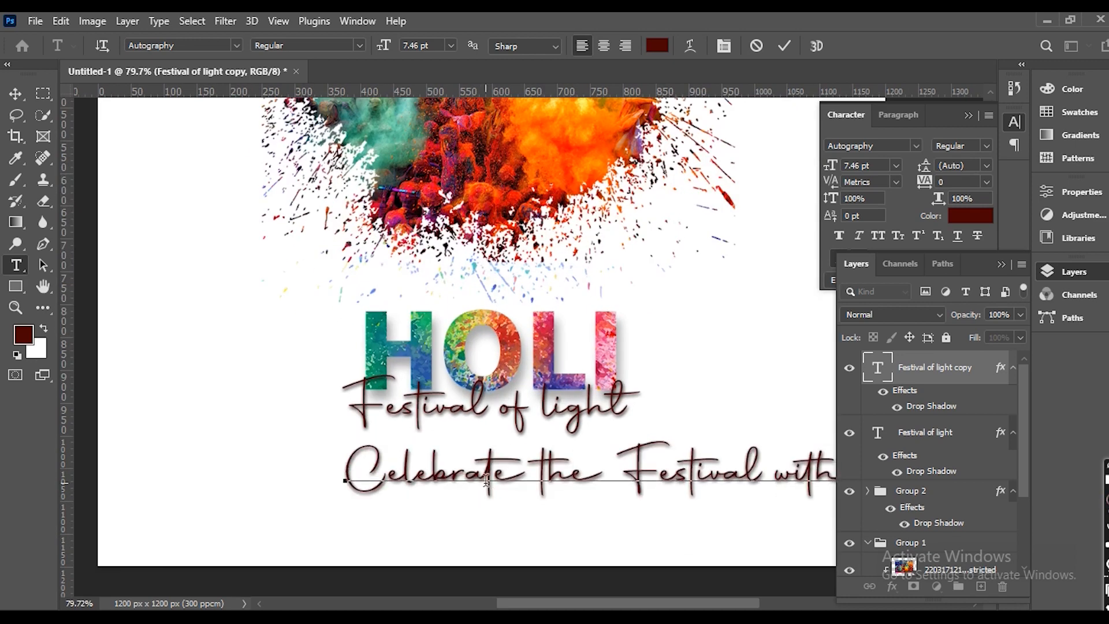
pyautogui.hotkey('ctrl', 'Return')
# - Change the font of the Celebrate the Festival with us text to Poppins Regular
pyautogui.doubleClick(486, 483)
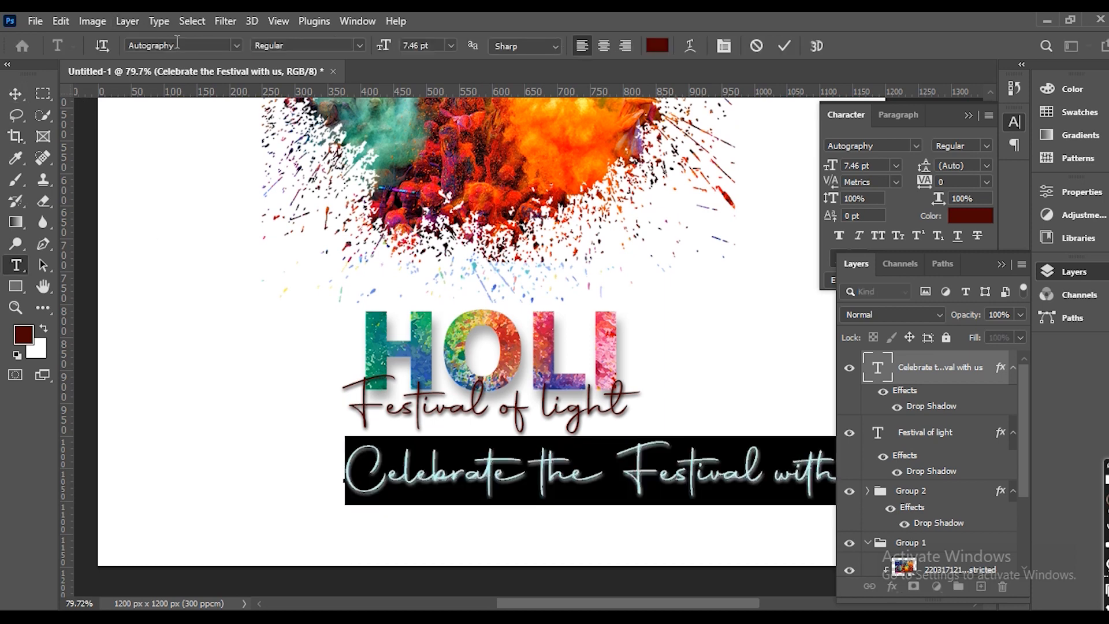
pyautogui.write('Poppins')
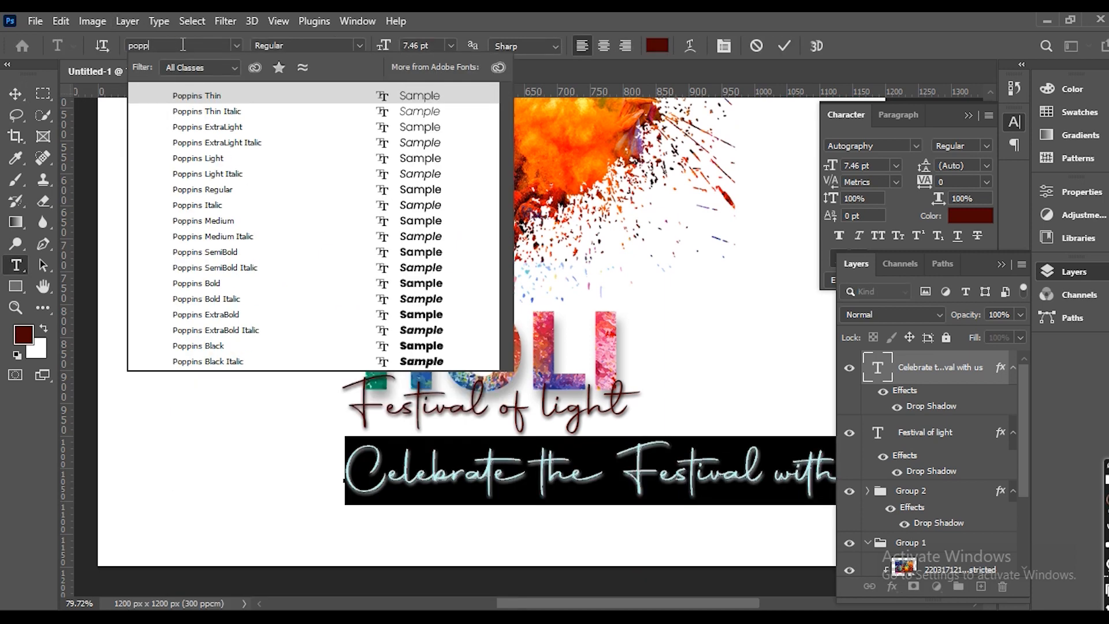
pyautogui.click(366, 193)
pyautogui.hotkey('ctrl', 'Return')
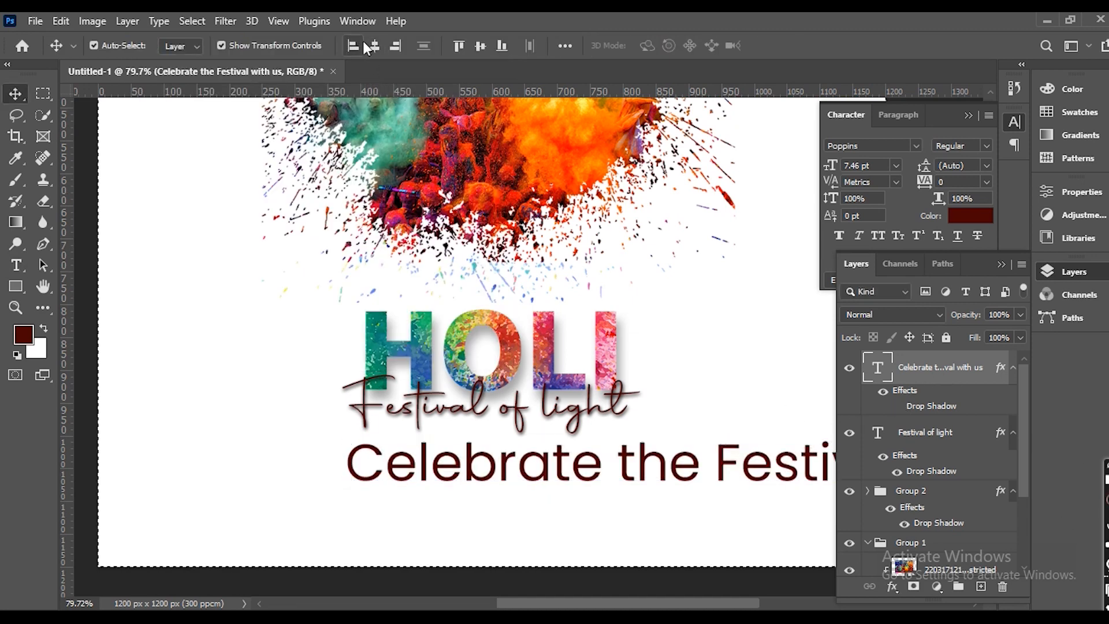
# - Center the Celebrate the Festival with us line under the script tagline, scale it down to 5.02 pt and nudge it slightly upward
pyautogui.moveTo(687, 423); pyautogui.dragTo(454, 424)
pyautogui.scroll(-2, 455, 423)
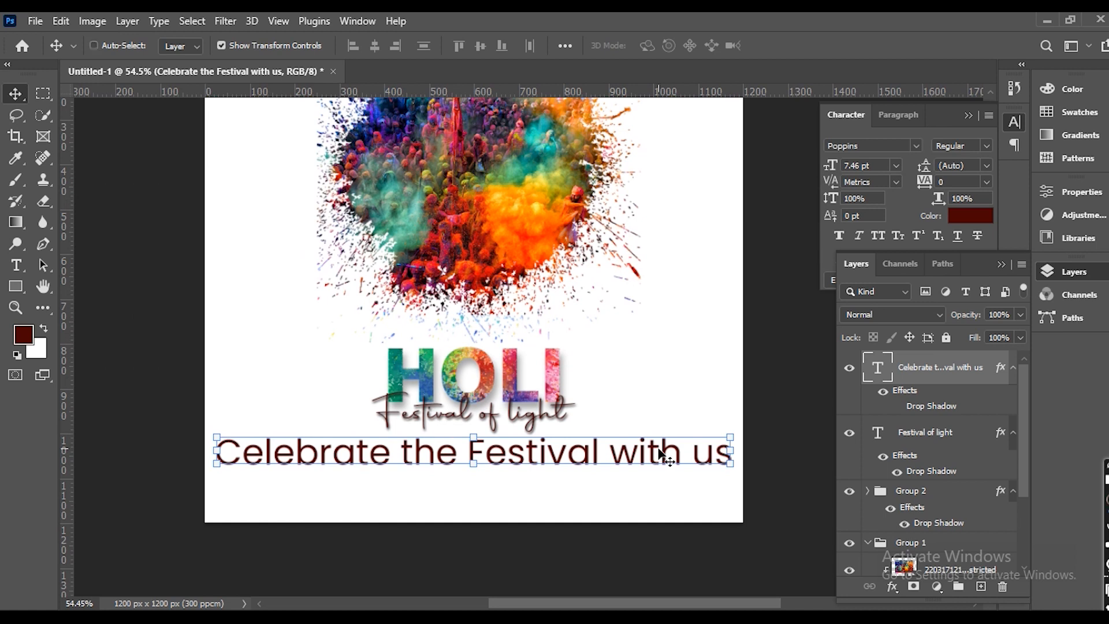
pyautogui.hotkey('ctrl', 't')
pyautogui.moveTo(730, 463); pyautogui.dragTo(659, 505)
pyautogui.press('Return')
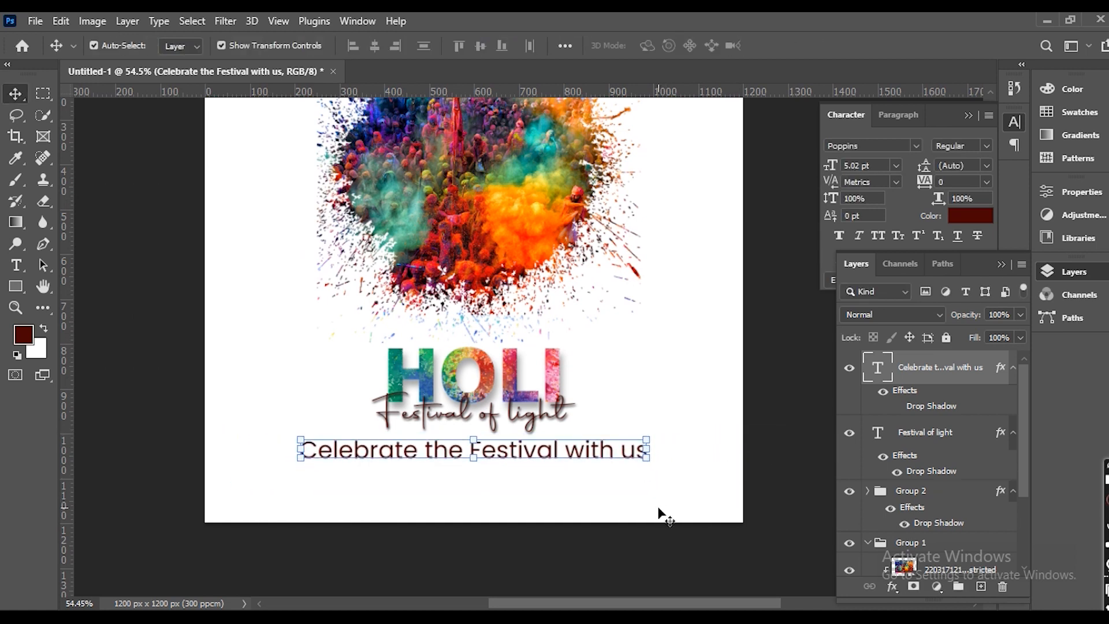
pyautogui.press('Up')
pyautogui.press('Up')
pyautogui.press('Up')
pyautogui.press('Up')
pyautogui.press('Up')
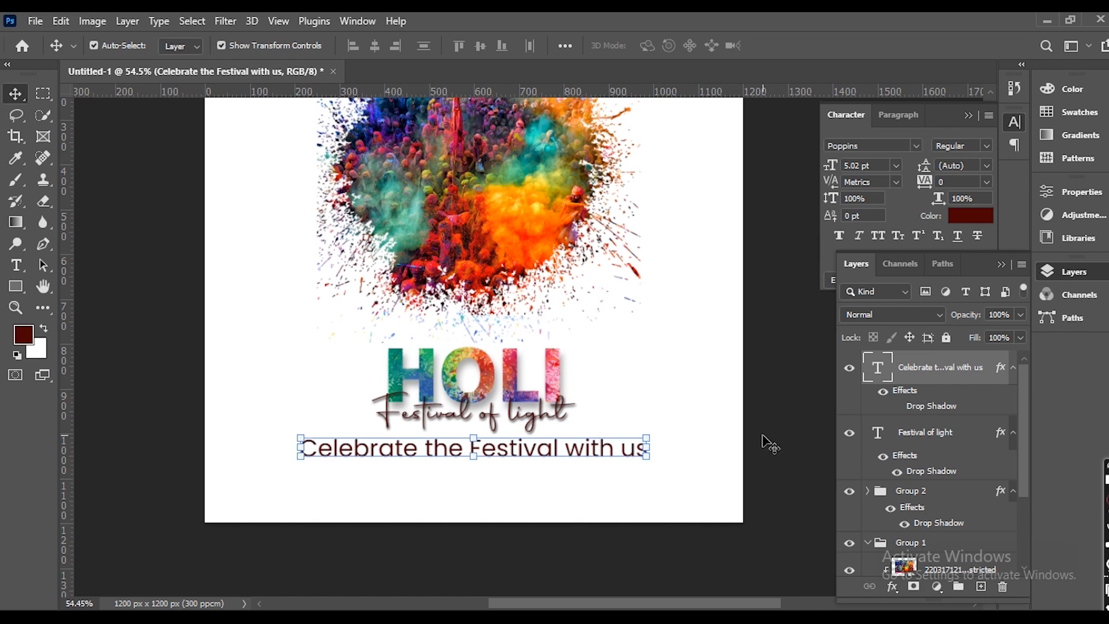
# - Set the font weight of the Celebrate the Festival with us text to Medium
pyautogui.scroll(2, 546, 462)
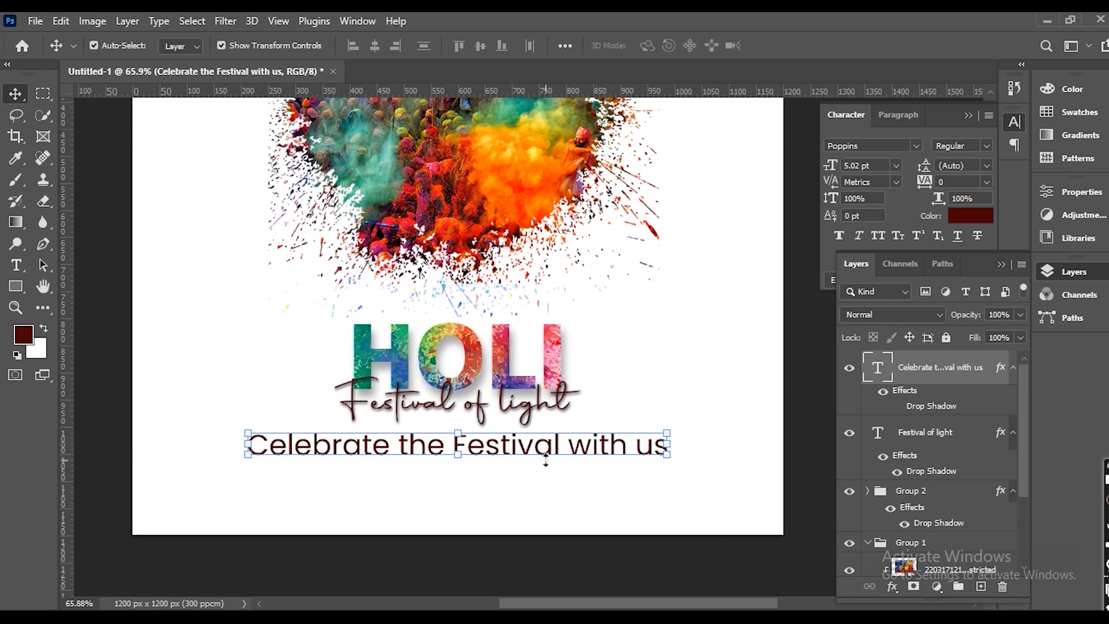
pyautogui.doubleClick(311, 447)
pyautogui.click(360, 51)
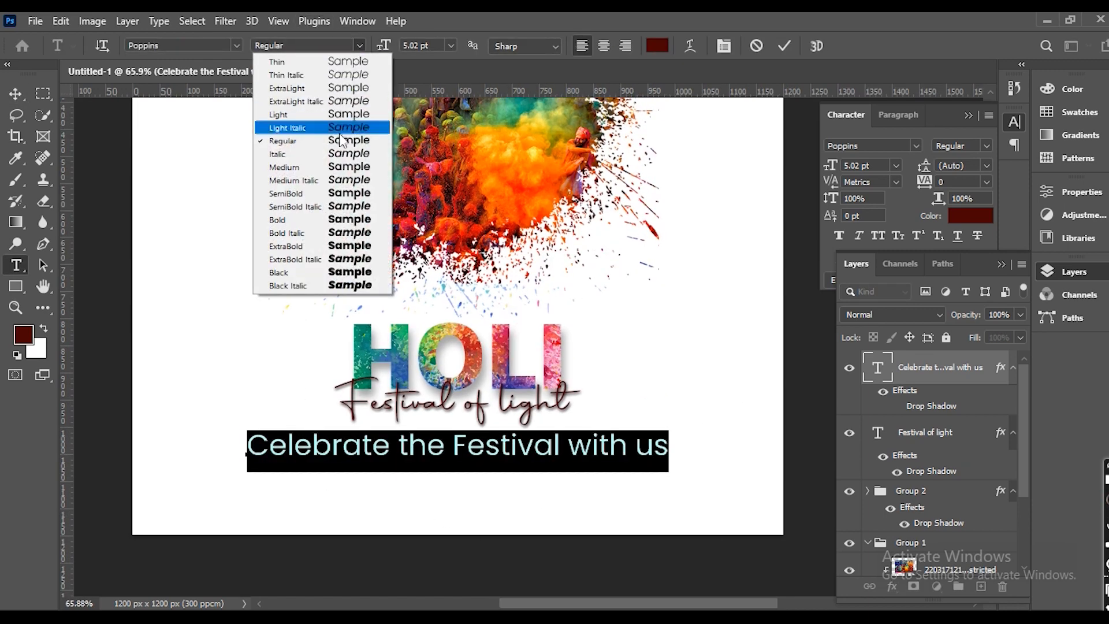
pyautogui.click(338, 168)
pyautogui.hotkey('ctrl', 'Return')
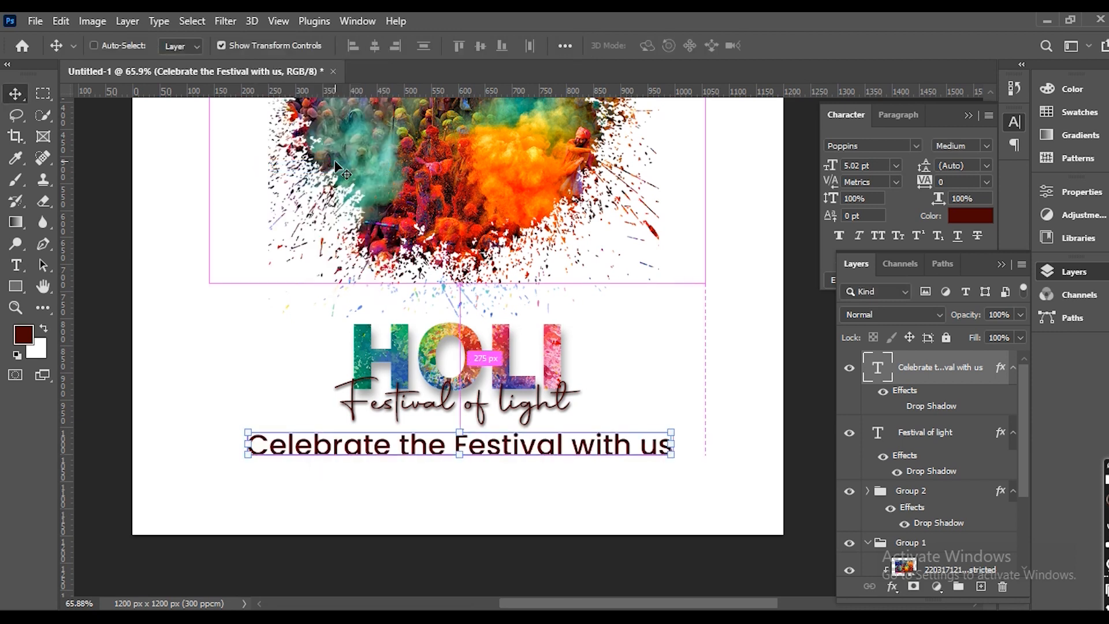
# - Apply All Caps to the Celebrate the Festival with us text, center it horizontally and scale it down to 4.32 pt
pyautogui.click(878, 235)
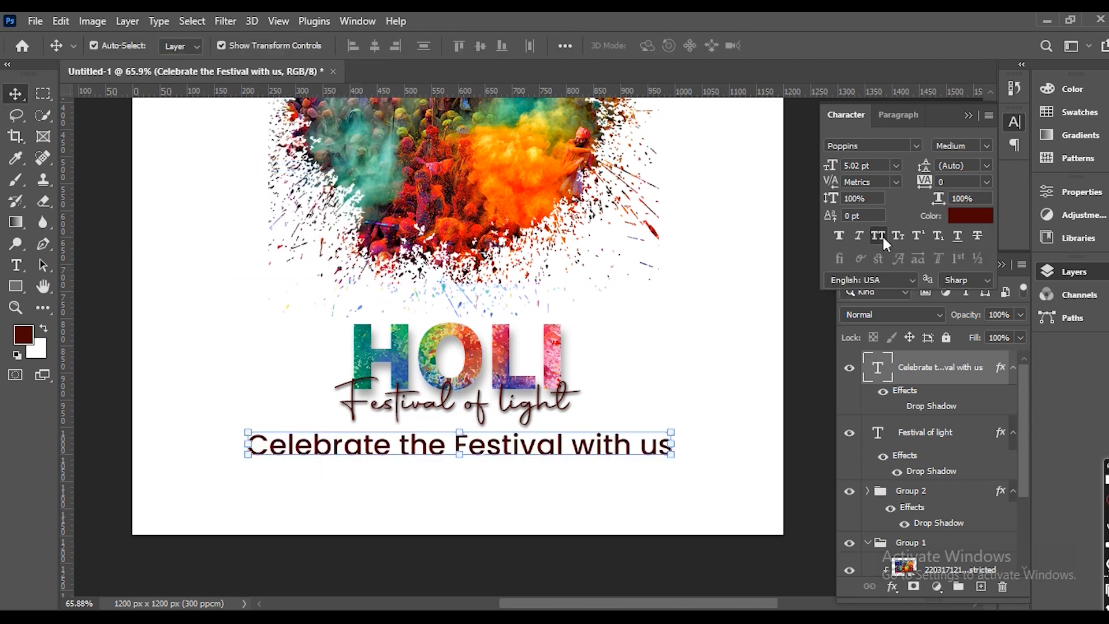
pyautogui.click(375, 45)
pyautogui.hotkey('ctrl', 't')
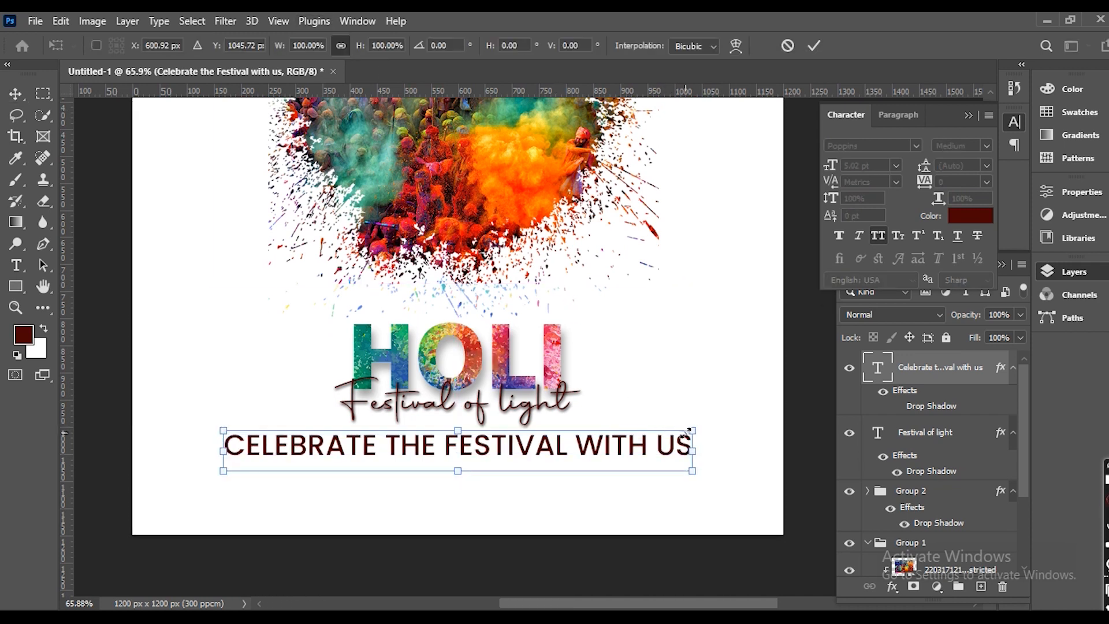
pyautogui.moveTo(692, 467); pyautogui.dragTo(661, 473)
pyautogui.press('Return')
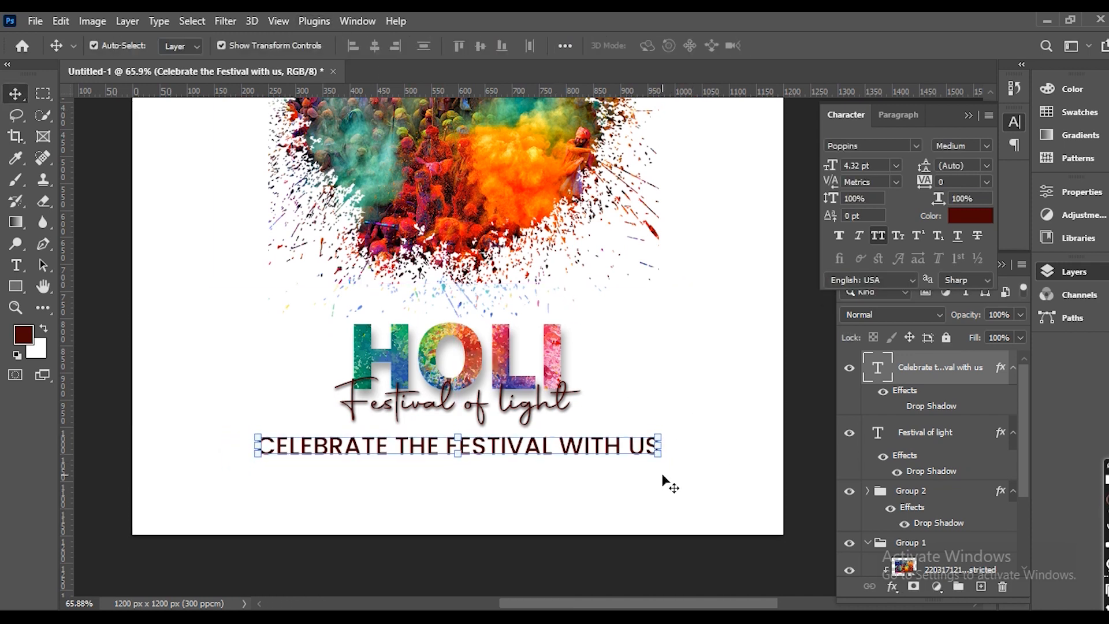
# - On a new layer above Festival of light, draw a maroon rectangle about 778 by 65 px behind the Celebrate the Festival with us line
pyautogui.click(938, 440)
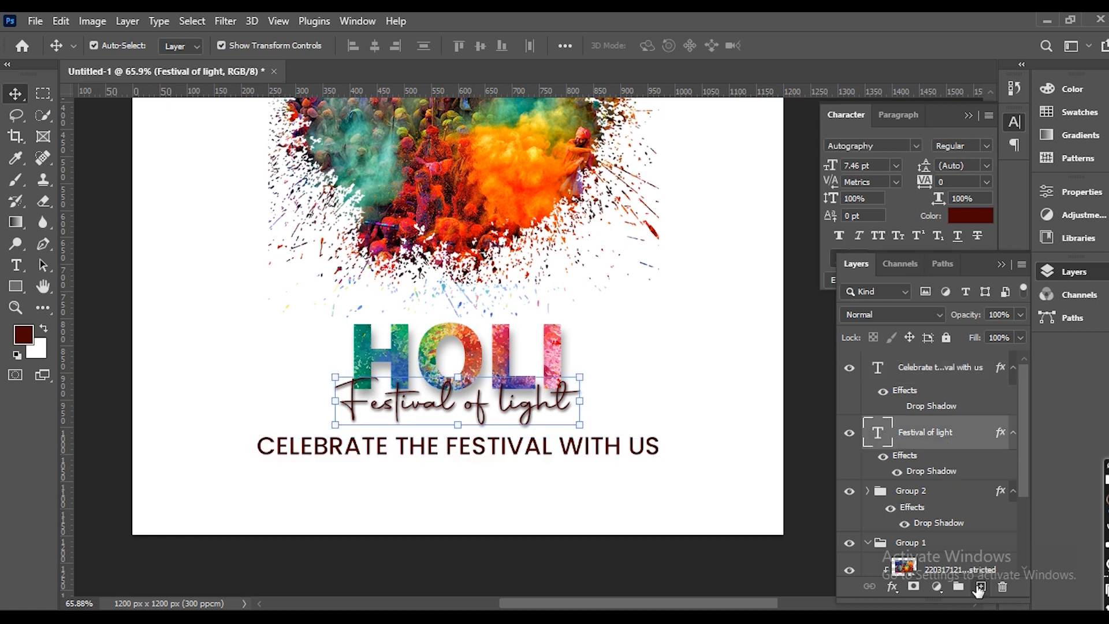
pyautogui.click(980, 587)
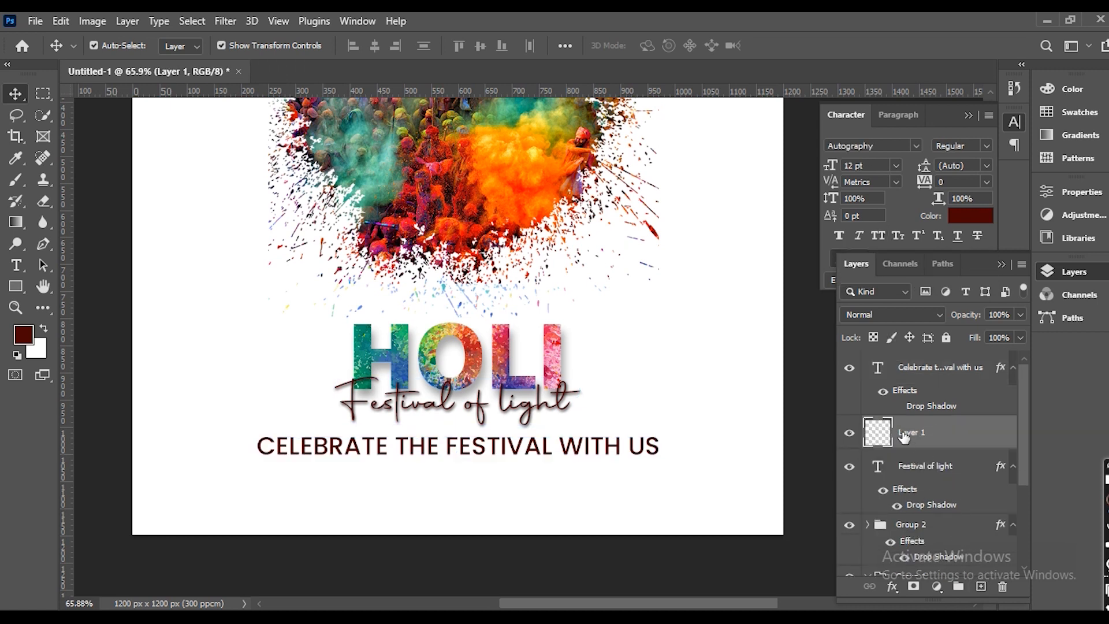
pyautogui.click(16, 286)
pyautogui.moveTo(249, 430); pyautogui.dragTo(670, 464)
pyautogui.click(16, 94)
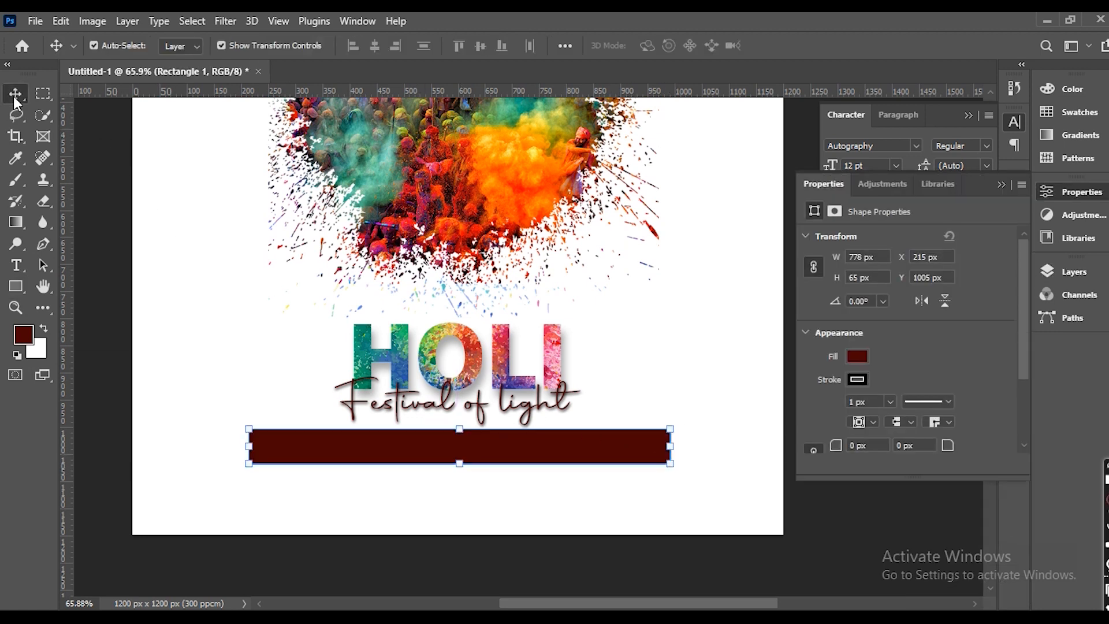
# - Center the maroon rectangle horizontally on the canvas
pyautogui.press('Left')
pyautogui.press('Left')
pyautogui.press('Left')
pyautogui.press('Left')
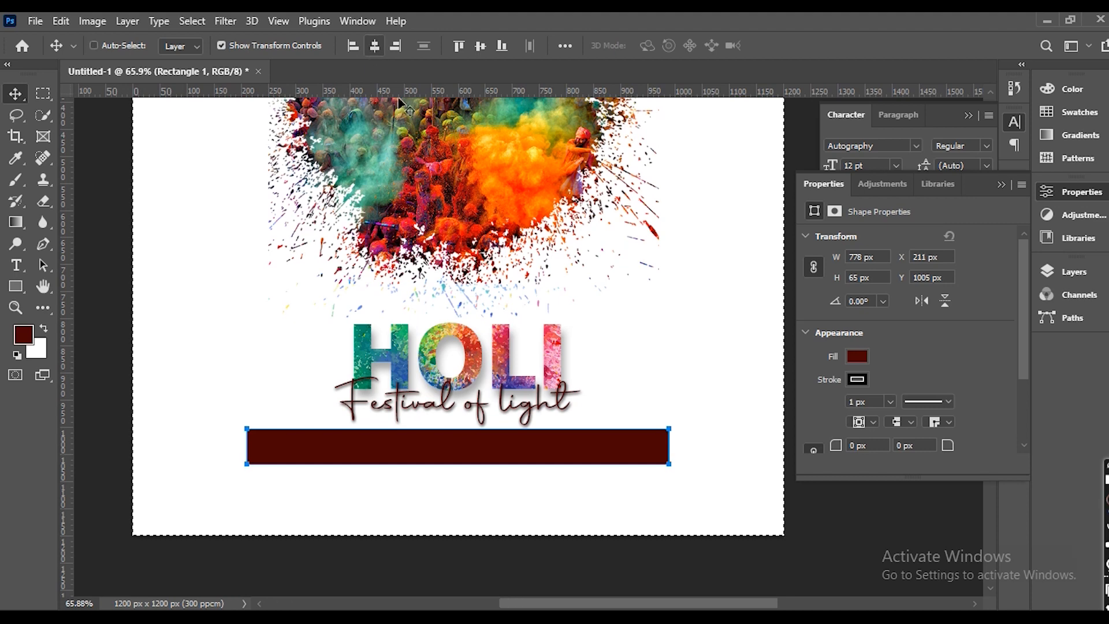
pyautogui.click(520, 551)
# - Remove the black stroke from the maroon rectangle
pyautogui.scroll(-2, 580, 461)
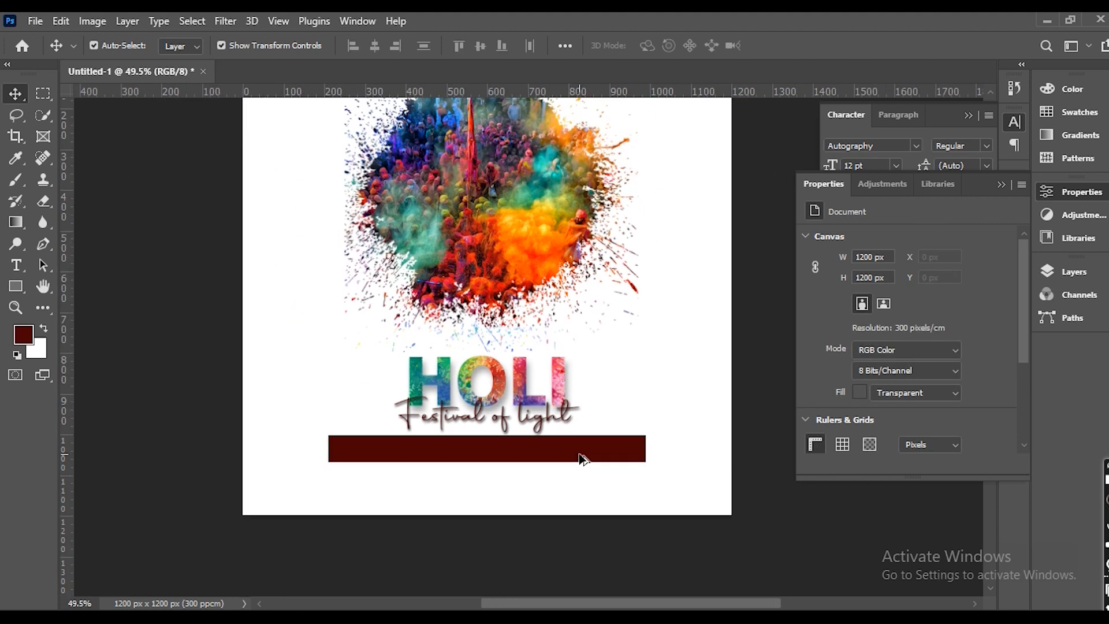
pyautogui.scroll(2, 583, 460)
pyautogui.click(559, 456)
pyautogui.scroll(6, 247, 446)
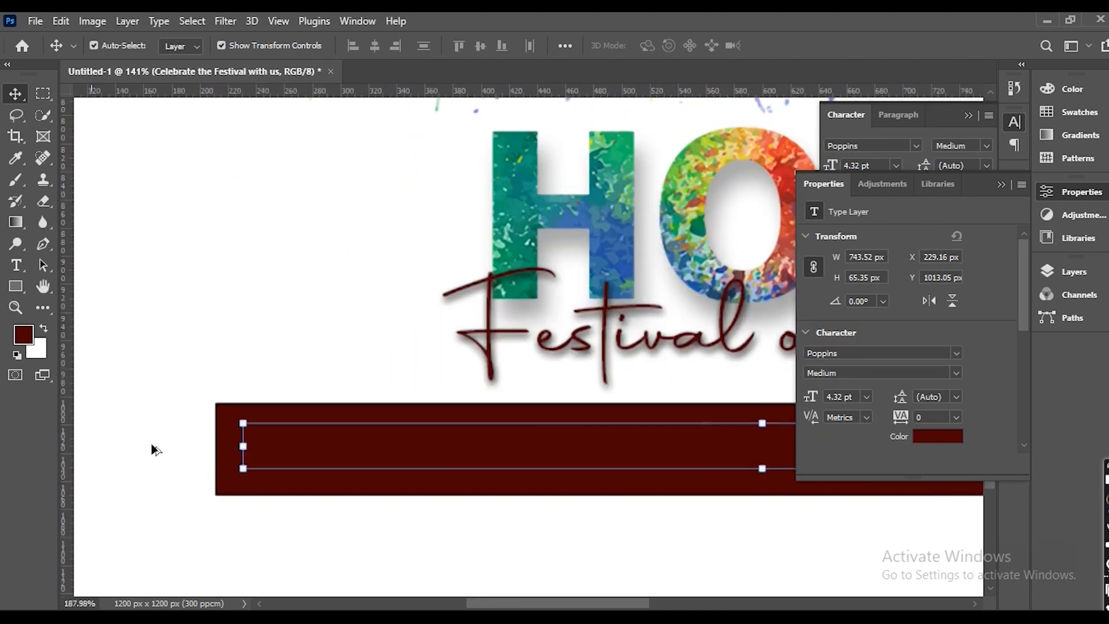
pyautogui.click(287, 402)
pyautogui.press('u')
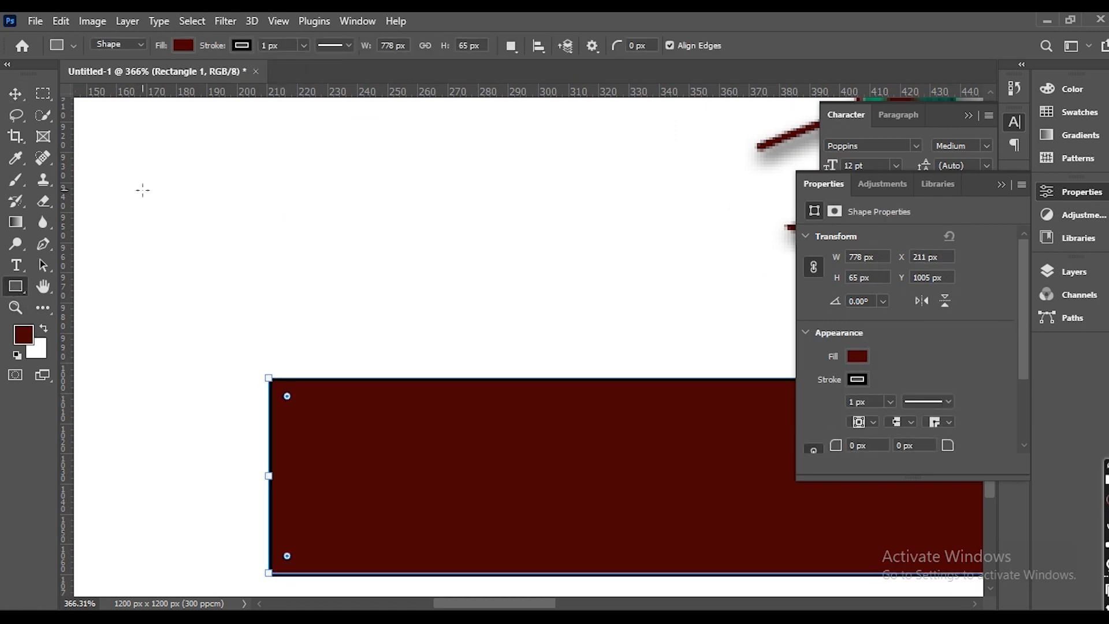
pyautogui.click(242, 45)
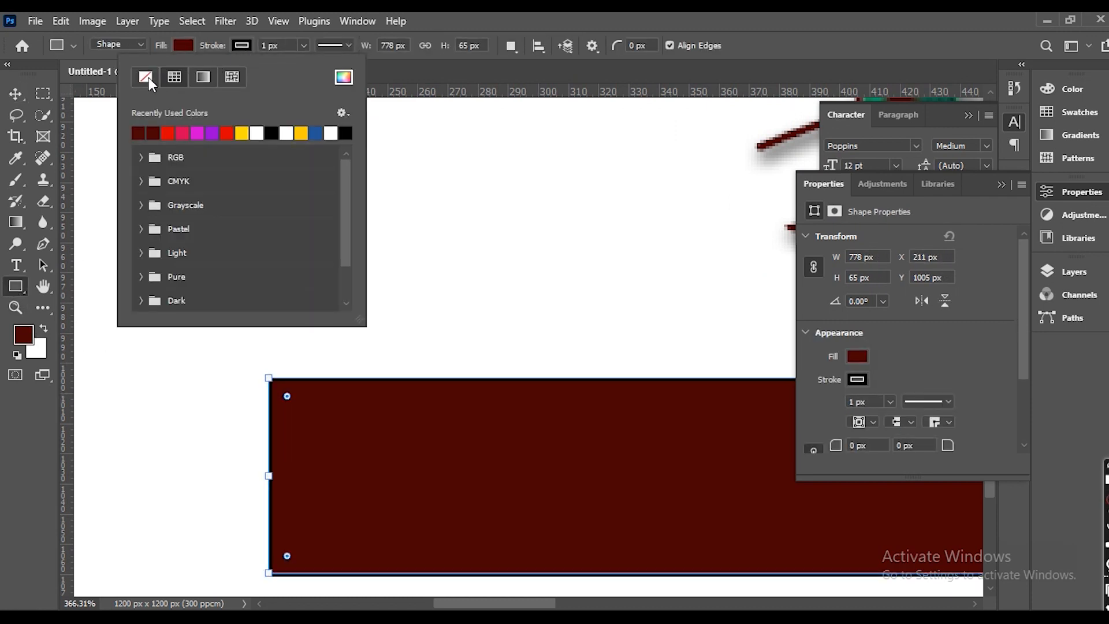
pyautogui.click(145, 77)
pyautogui.click(15, 94)
pyautogui.click(191, 385)
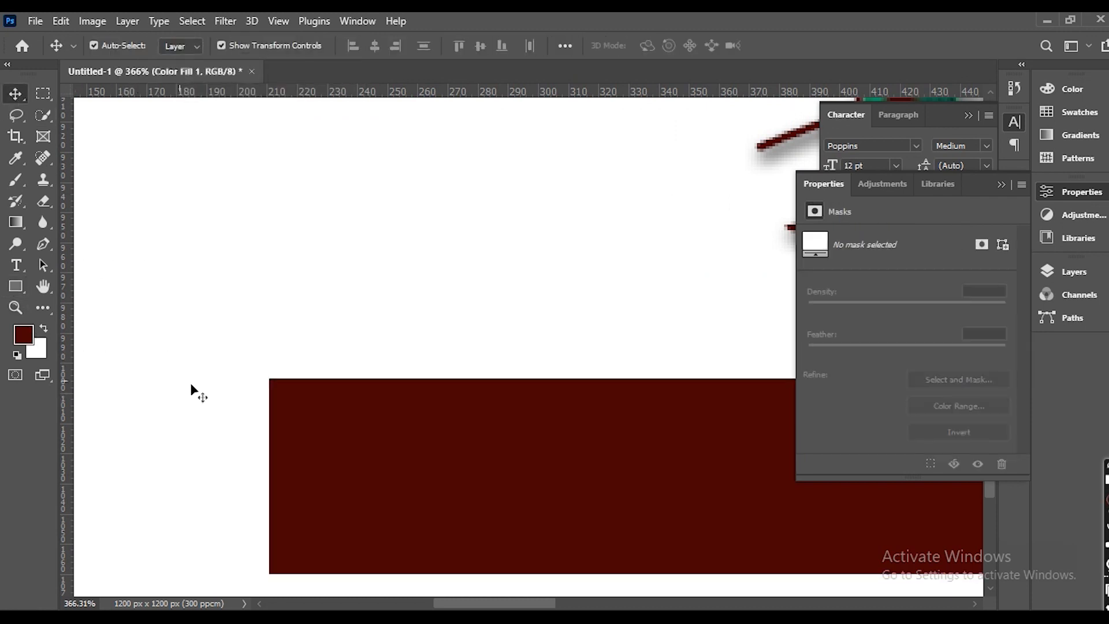
# - Round the corners of the maroon rectangle to about 9 px
pyautogui.scroll(2, 301, 415)
pyautogui.click(271, 377)
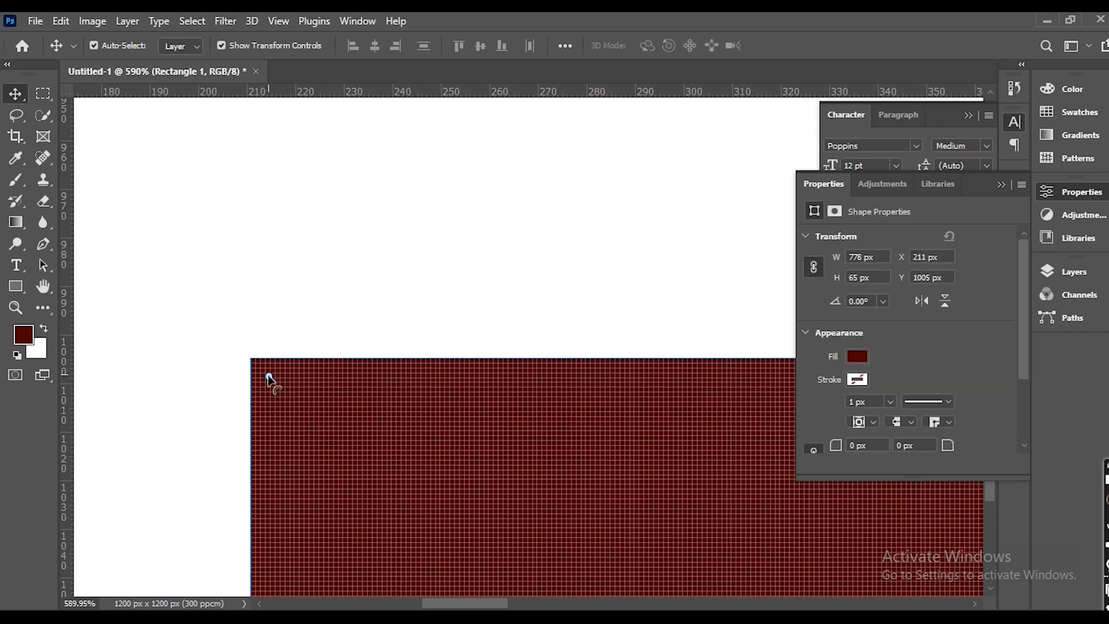
pyautogui.moveTo(268, 378); pyautogui.dragTo(279, 397)
pyautogui.click(179, 414)
pyautogui.scroll(-8, 369, 268)
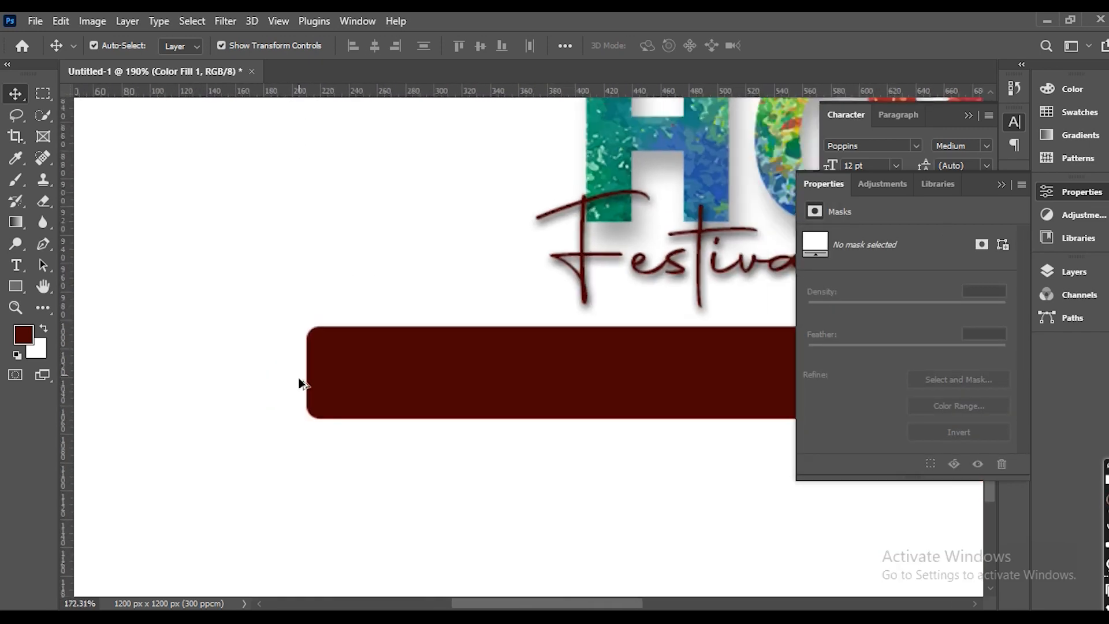
# - Fill the Celebrate the Festival with us text with the white background color and center it within the maroon bar
pyautogui.scroll(-1, 341, 379)
pyautogui.click(466, 382)
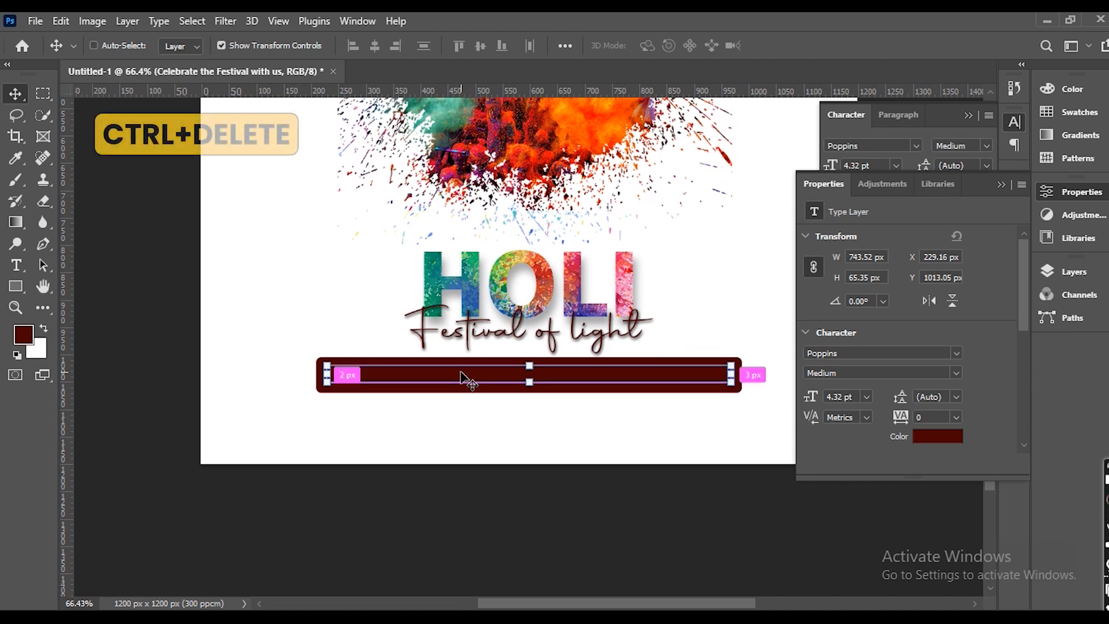
pyautogui.hotkey('ctrl', 'Delete')
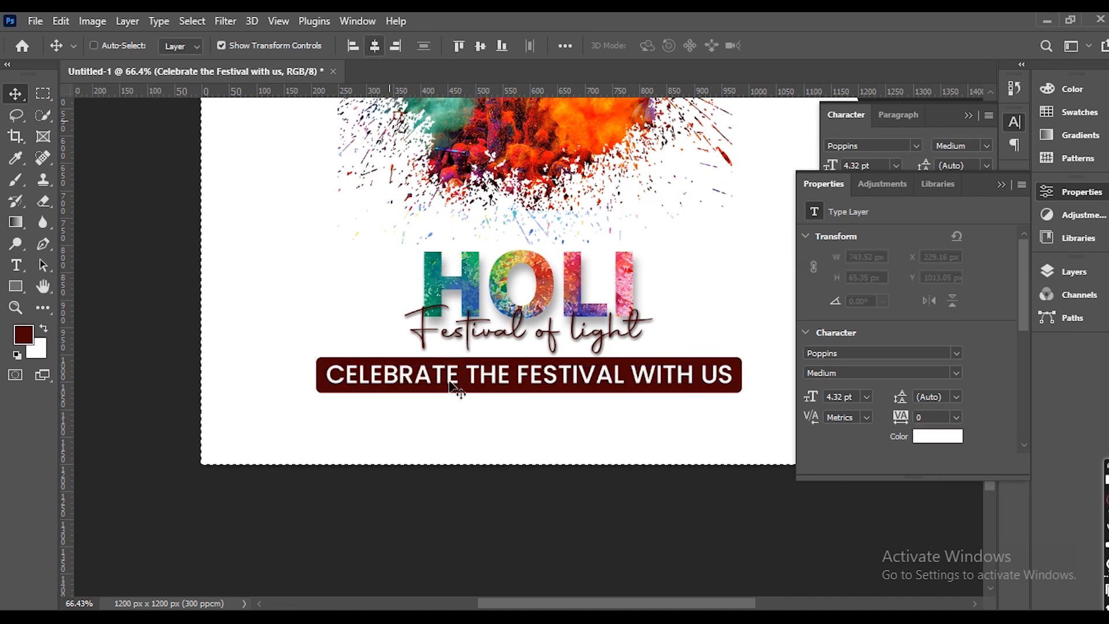
pyautogui.click(435, 518)
# - Scale the white Celebrate the Festival with us text down slightly to 4.19 pt inside the bar
pyautogui.scroll(4, 330, 409)
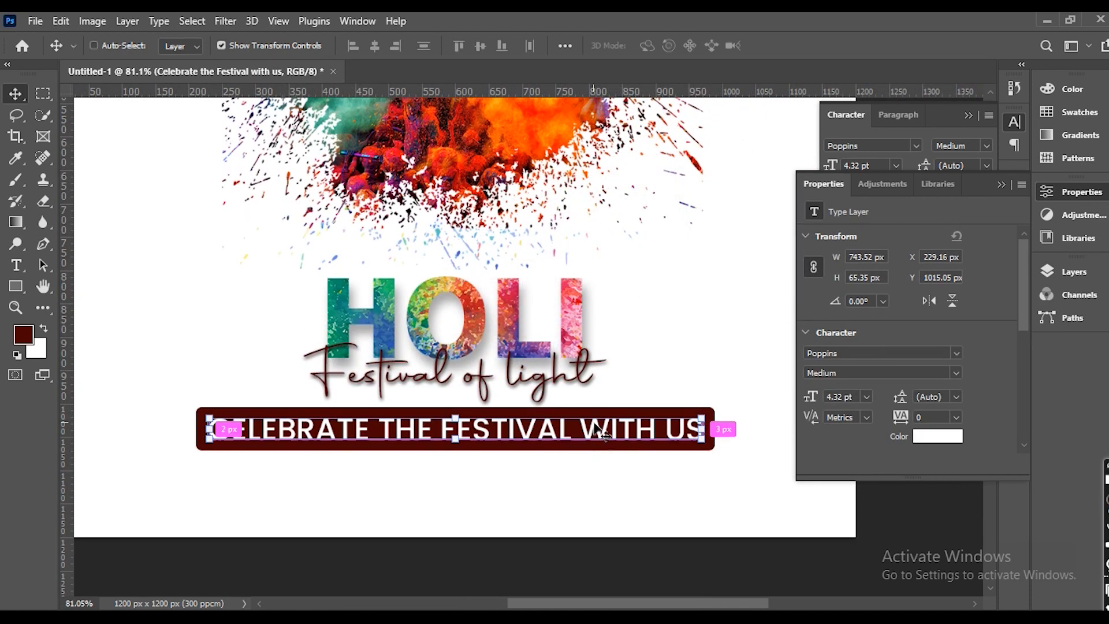
pyautogui.hotkey('ctrl', 't')
pyautogui.moveTo(703, 413); pyautogui.dragTo(696, 415)
pyautogui.press('Return')
pyautogui.click(457, 488)
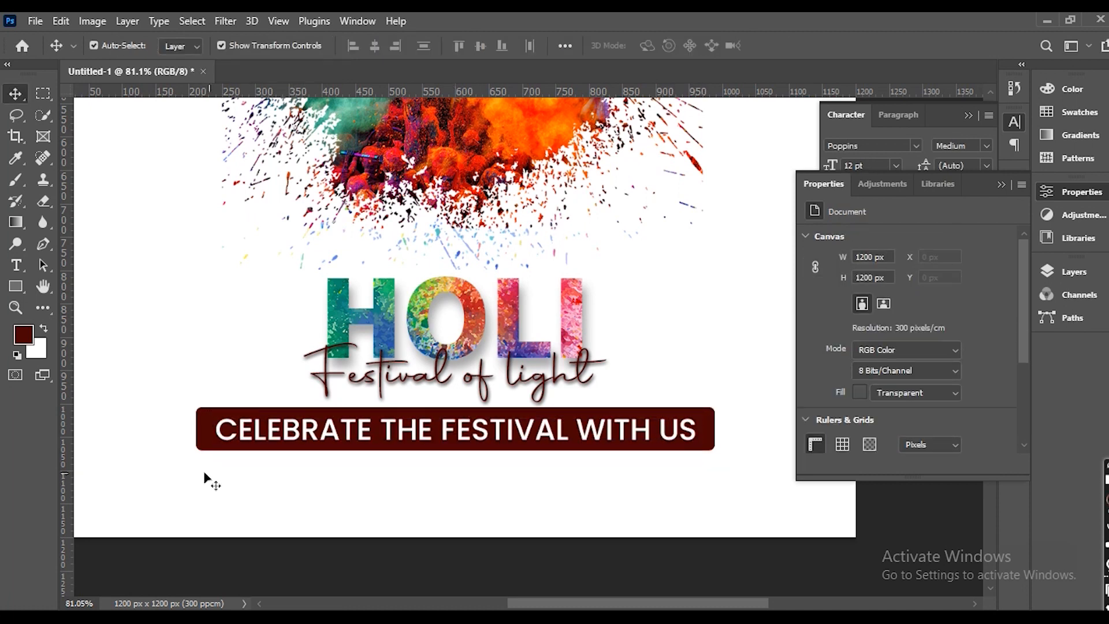
# - Skew the maroon bar's upper edge horizontally by about 5° so that its sides slant
pyautogui.moveTo(205, 474); pyautogui.dragTo(250, 403)
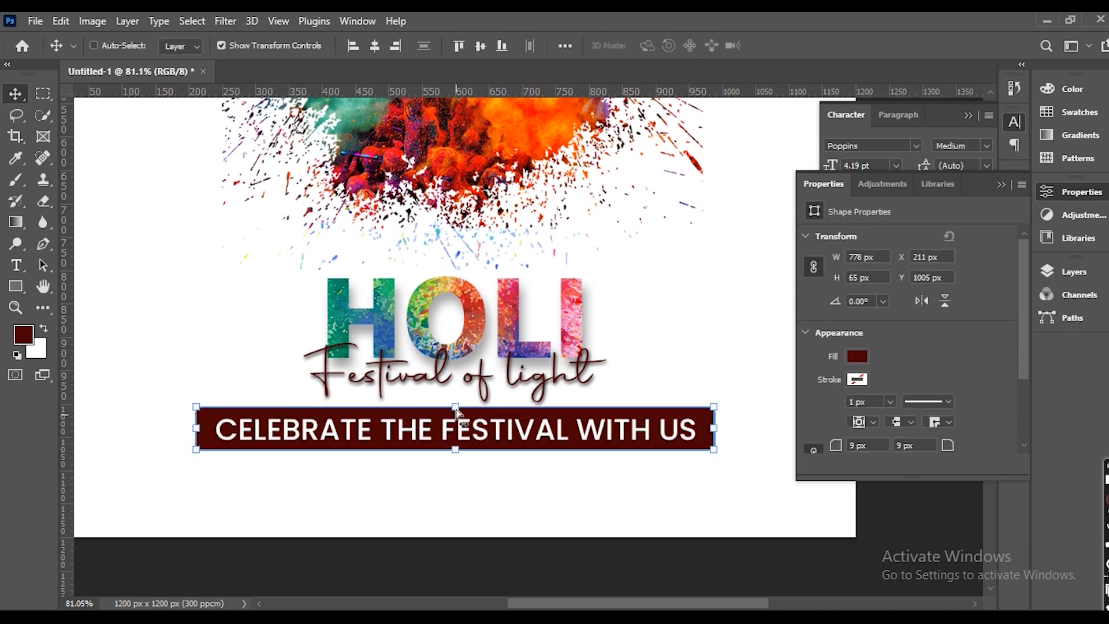
pyautogui.keyDown('ctrl'); pyautogui.click(342, 494); pyautogui.keyUp('ctrl')
pyautogui.keyDown('ctrl'); pyautogui.click(211, 428); pyautogui.keyUp('ctrl')
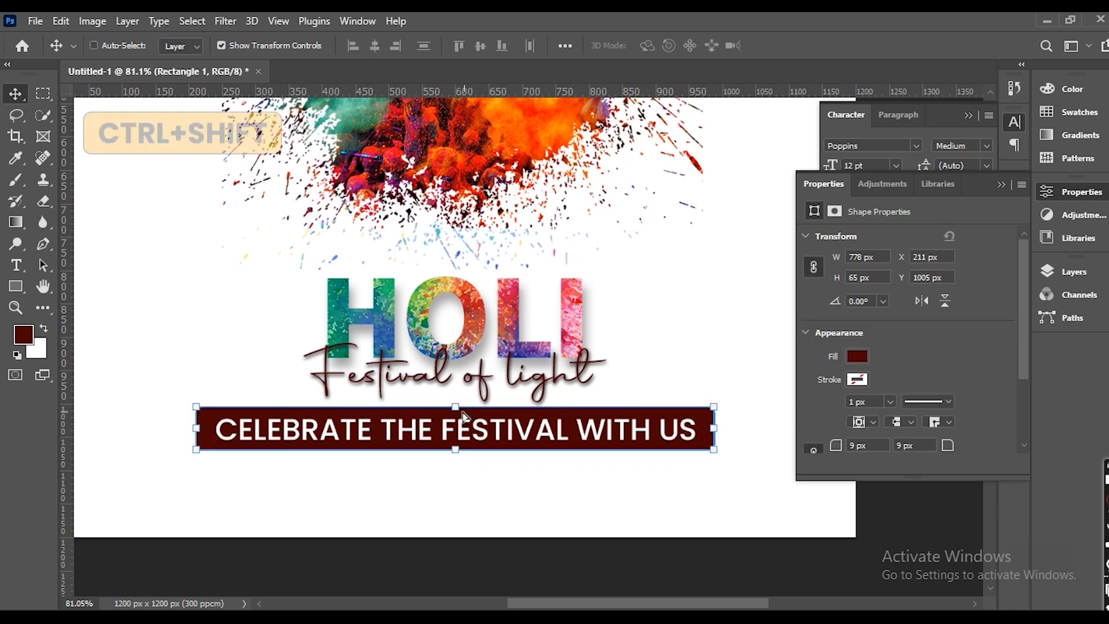
pyautogui.moveTo(457, 408); pyautogui.dragTo(463, 413)
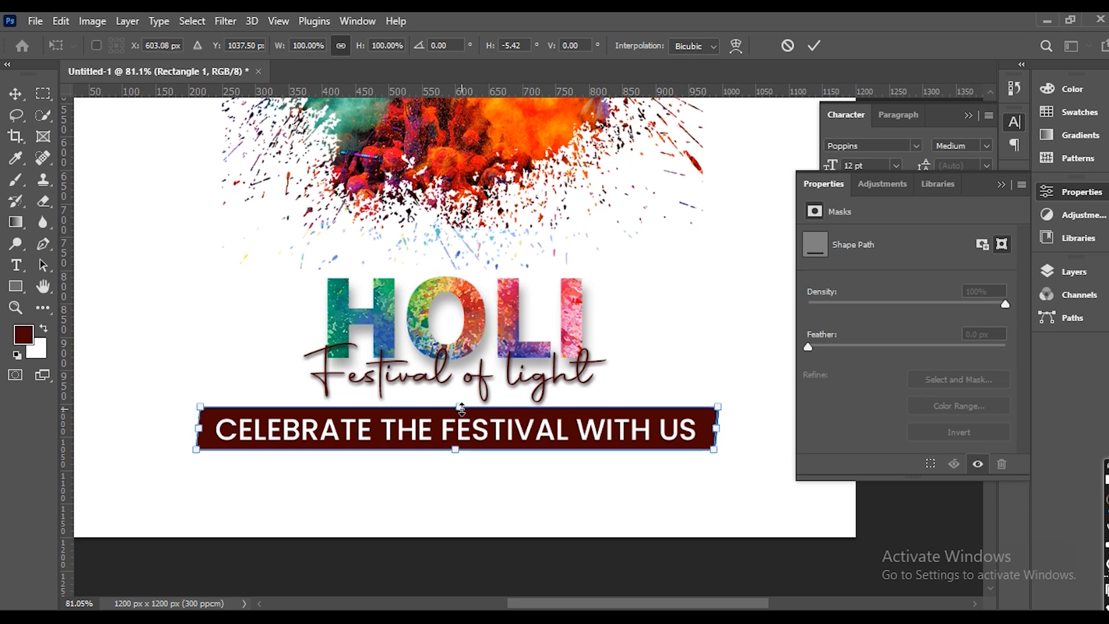
pyautogui.press('Return')
pyautogui.click(416, 483)
# - Nudge the maroon bar and its call-out text slightly up toward the script tagline
pyautogui.moveTo(340, 478); pyautogui.dragTo(362, 420)
pyautogui.click(277, 574)
pyautogui.click(223, 425)
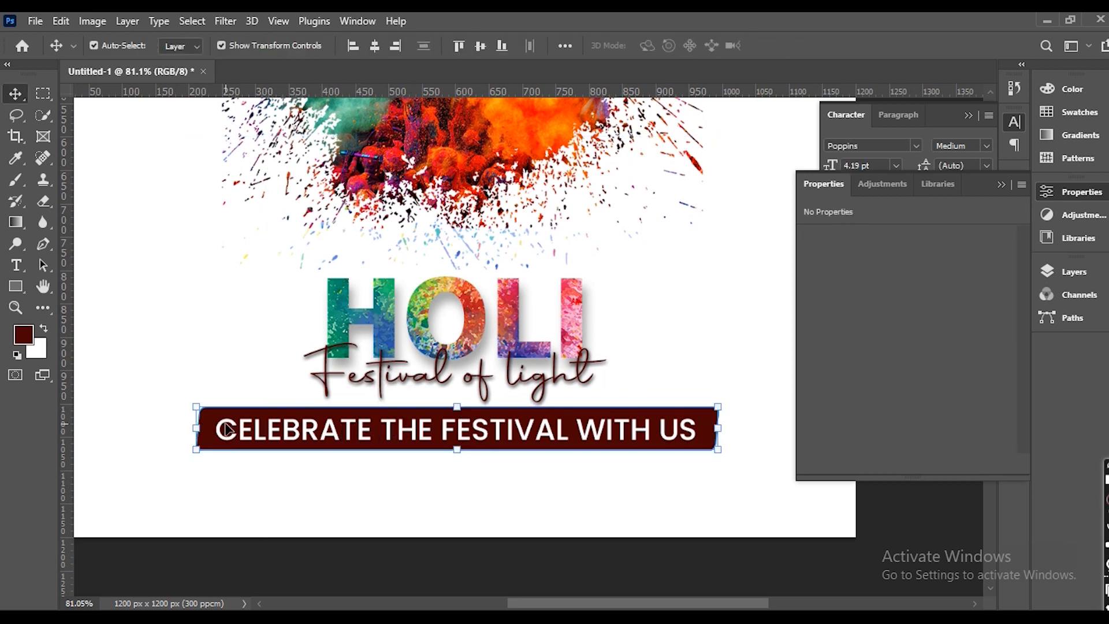
pyautogui.press('Up')
pyautogui.press('Up')
pyautogui.press('Up')
pyautogui.click(245, 513)
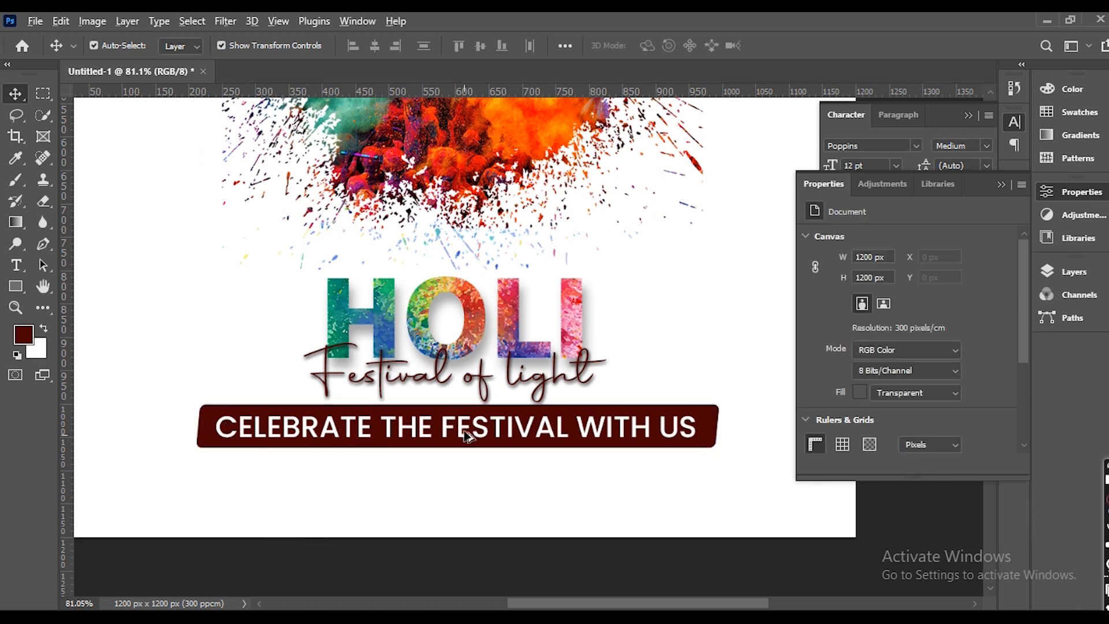
# - Move the HOLI title, tagline and call-out bar up together toward the paint splash and enlarge them slightly
pyautogui.scroll(-5, 470, 441)
pyautogui.moveTo(285, 464); pyautogui.dragTo(418, 369)
pyautogui.hotkey('shift', 'Up')
pyautogui.hotkey('shift', 'Up')
pyautogui.hotkey('shift', 'Up')
pyautogui.hotkey('shift', 'Up')
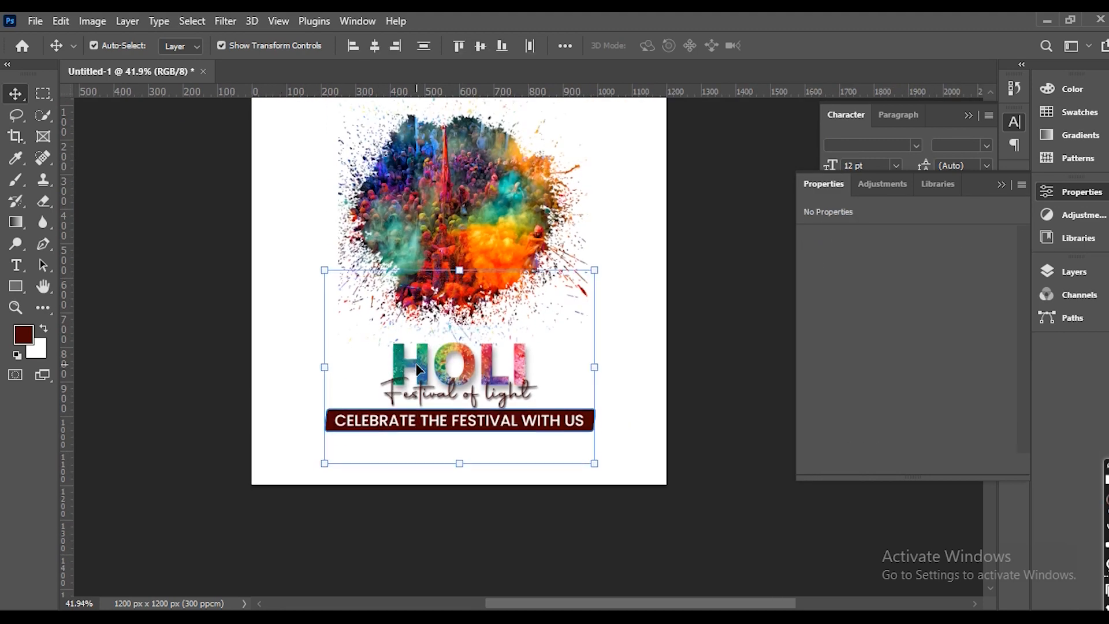
pyautogui.moveTo(601, 256); pyautogui.dragTo(605, 253)
pyautogui.press('Return')
pyautogui.hotkey('shift', 'Up')
pyautogui.hotkey('shift', 'Up')
pyautogui.hotkey('shift', 'Up')
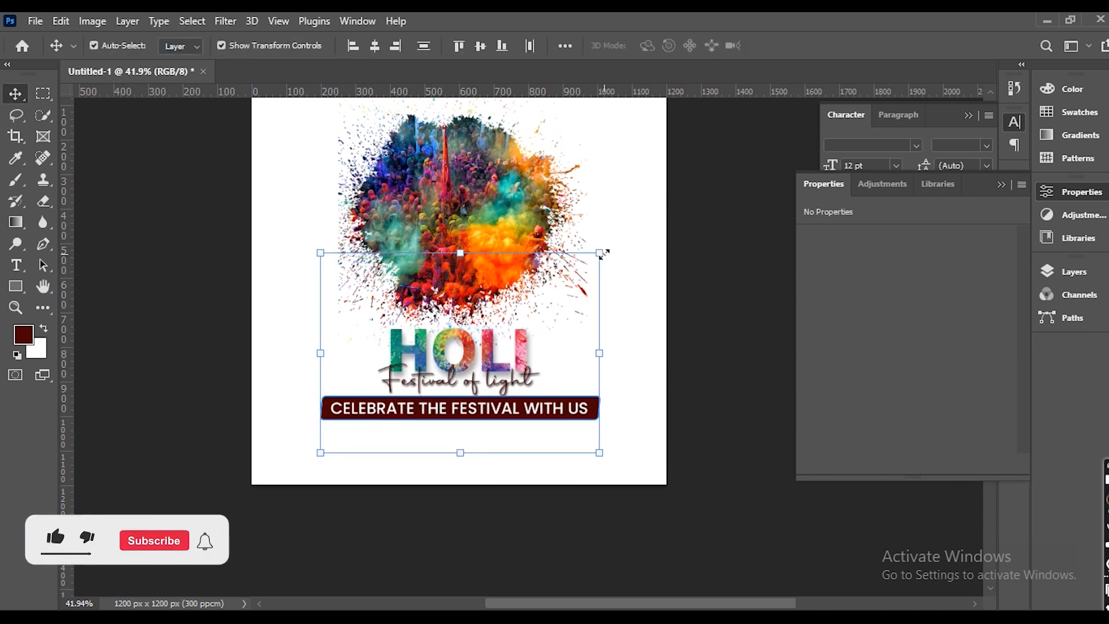
pyautogui.click(484, 469)
# - Duplicate the Celebrate the Festival with us text below the maroon bar and fill the copy with black
pyautogui.scroll(3, 454, 430)
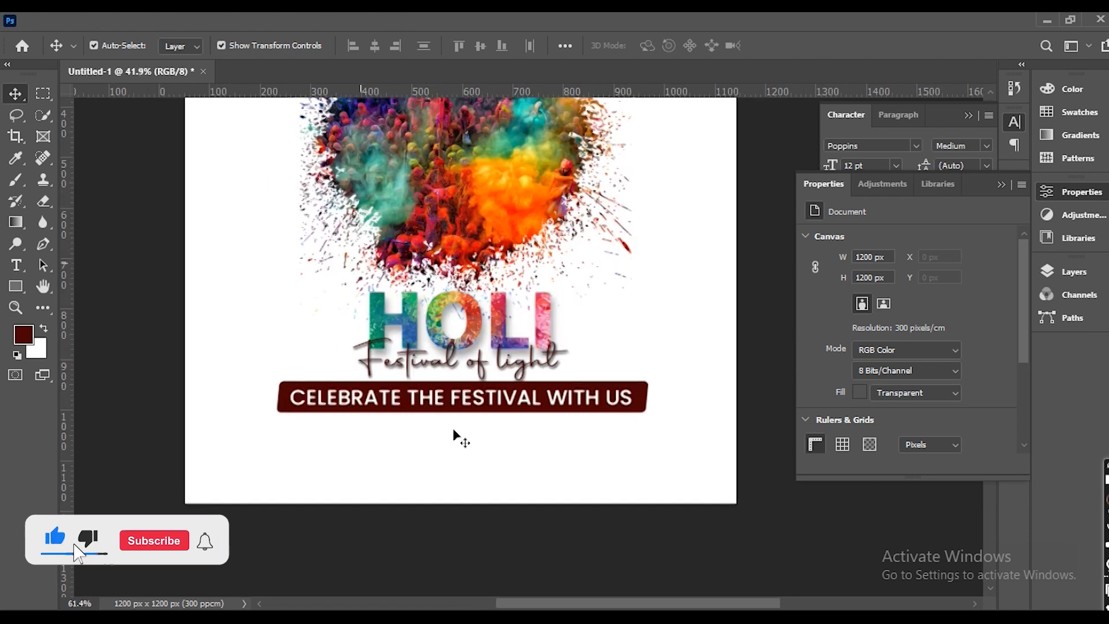
pyautogui.click(461, 396)
pyautogui.moveTo(461, 396); pyautogui.dragTo(457, 434)
pyautogui.hotkey('ctrl', 'Delete')
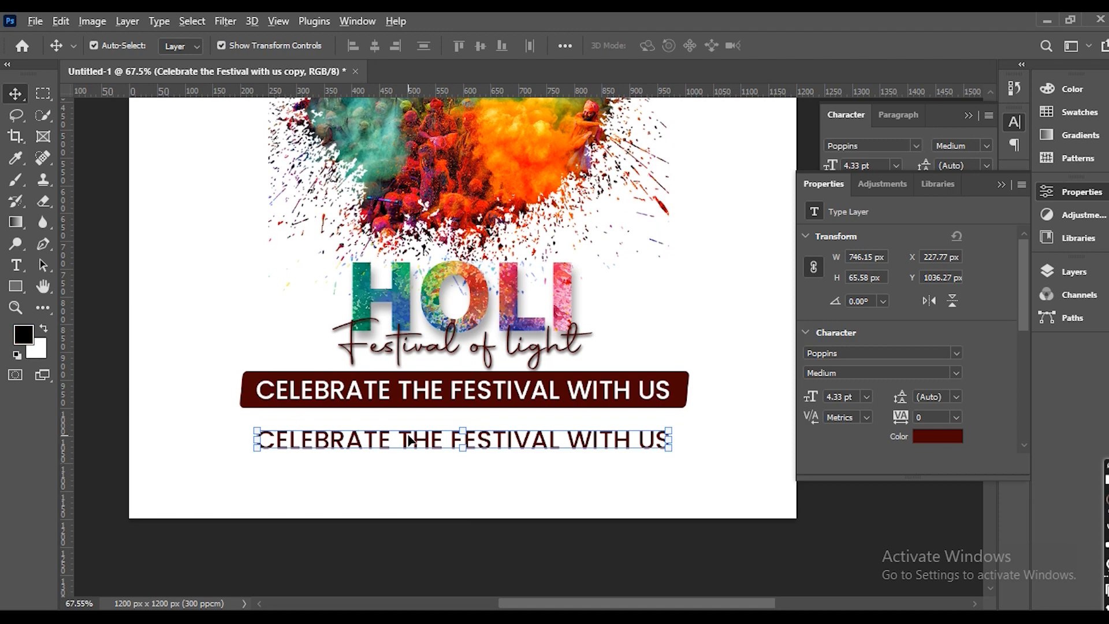
pyautogui.hotkey('alt', 'Delete')
# - Copy the English Lorem Ipsum paragraph from Google Translate and paste it over the black text copy in Photoshop
pyautogui.hotkey('alt', 'Tab')
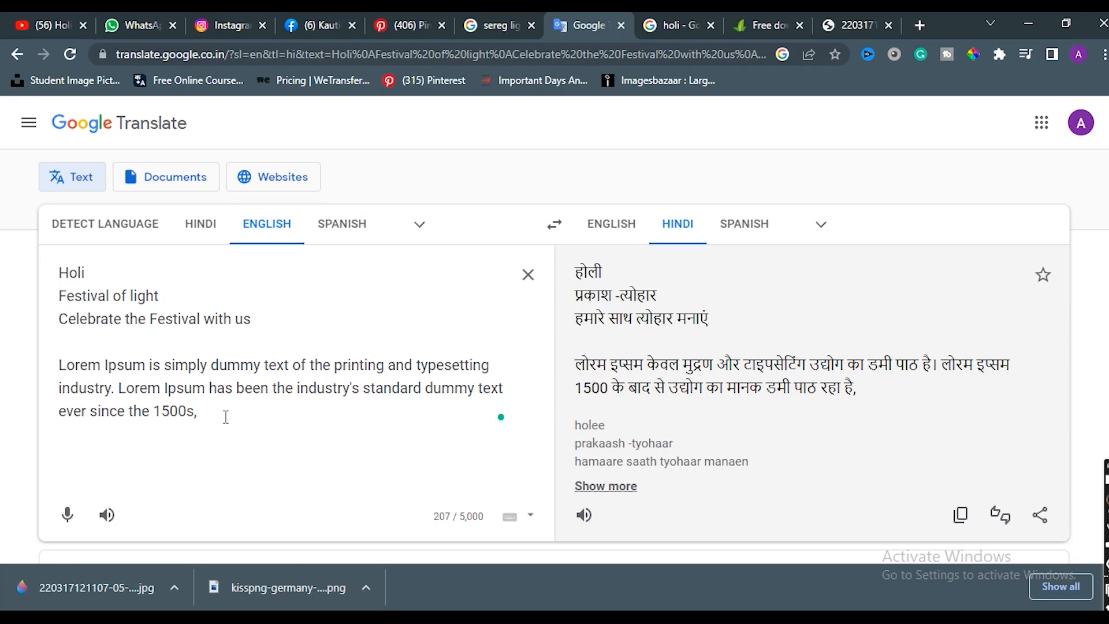
pyautogui.moveTo(225, 416); pyautogui.dragTo(42, 361)
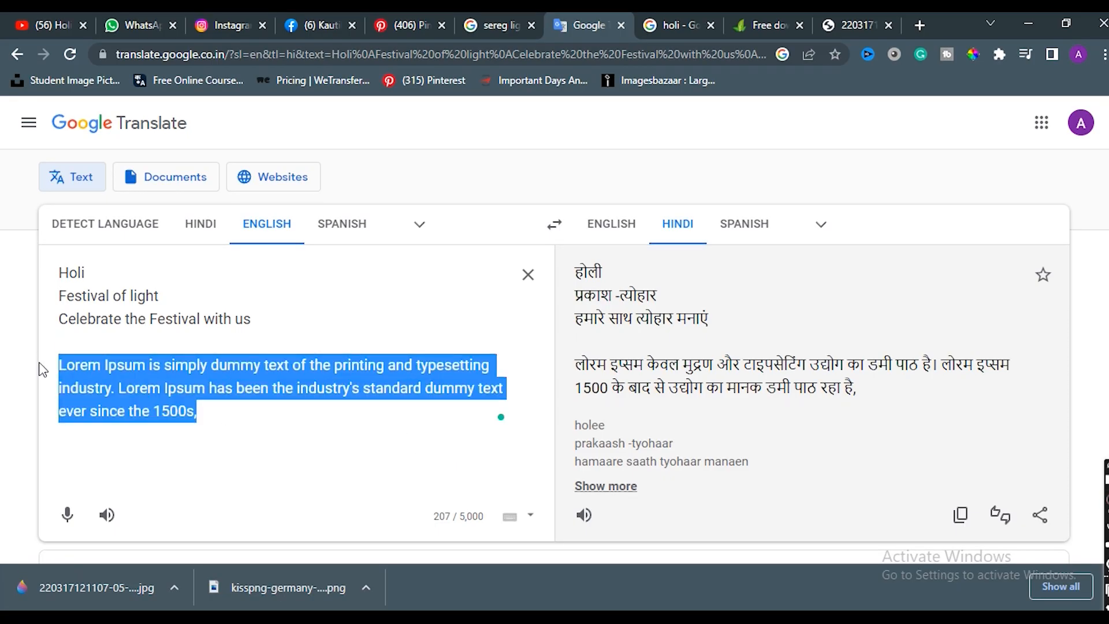
pyautogui.hotkey('alt', 'Tab')
pyautogui.hotkey('ctrl', 'v')
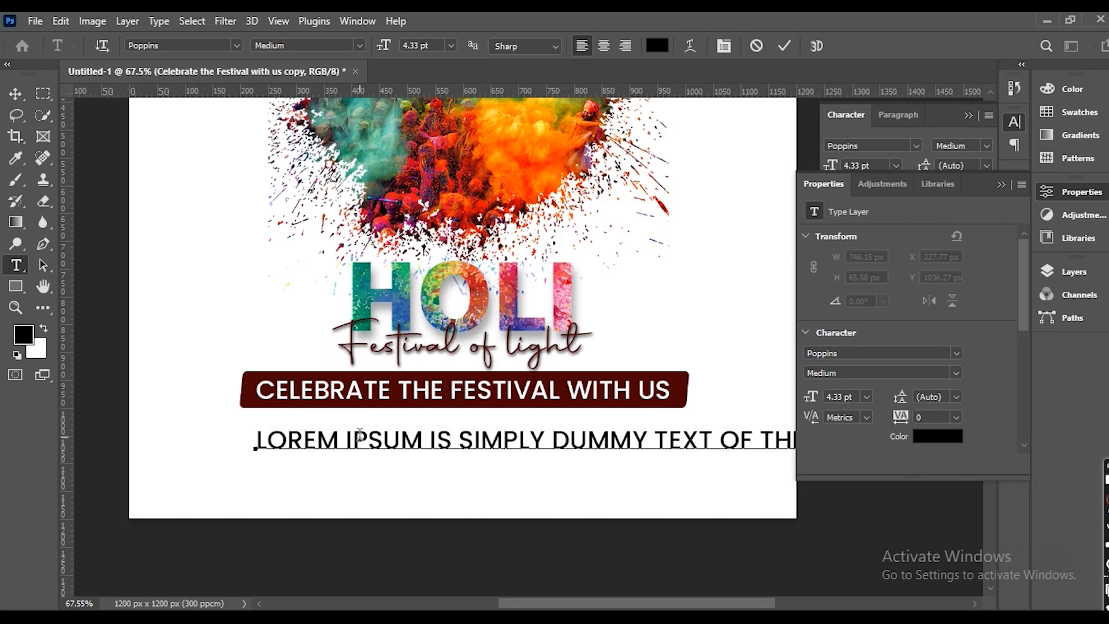
# - Break the pasted Lorem Ipsum text into separate lines after OF, INDUSTRY. and INDUSTRY'S
pyautogui.scroll(-5, 469, 443)
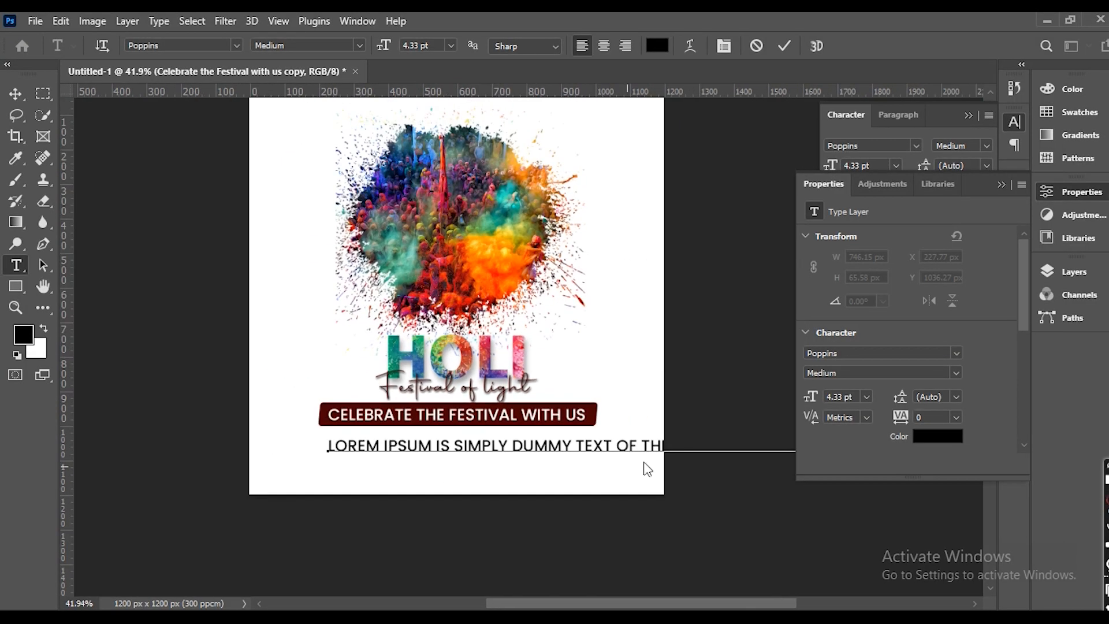
pyautogui.click(641, 446)
pyautogui.press('Return')
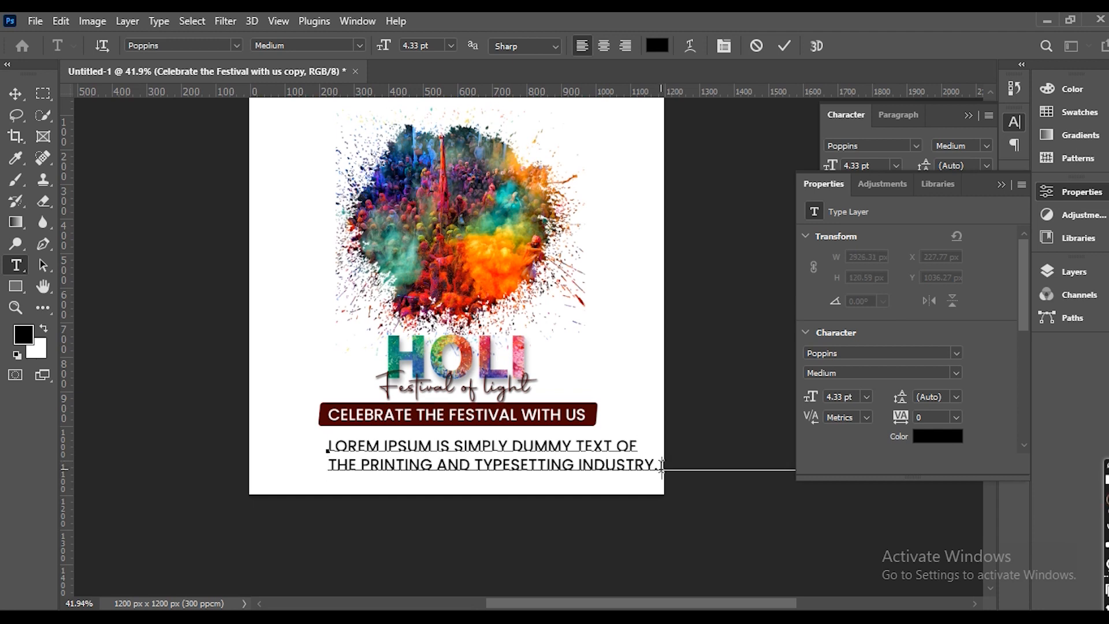
pyautogui.click(659, 466)
pyautogui.press('Return')
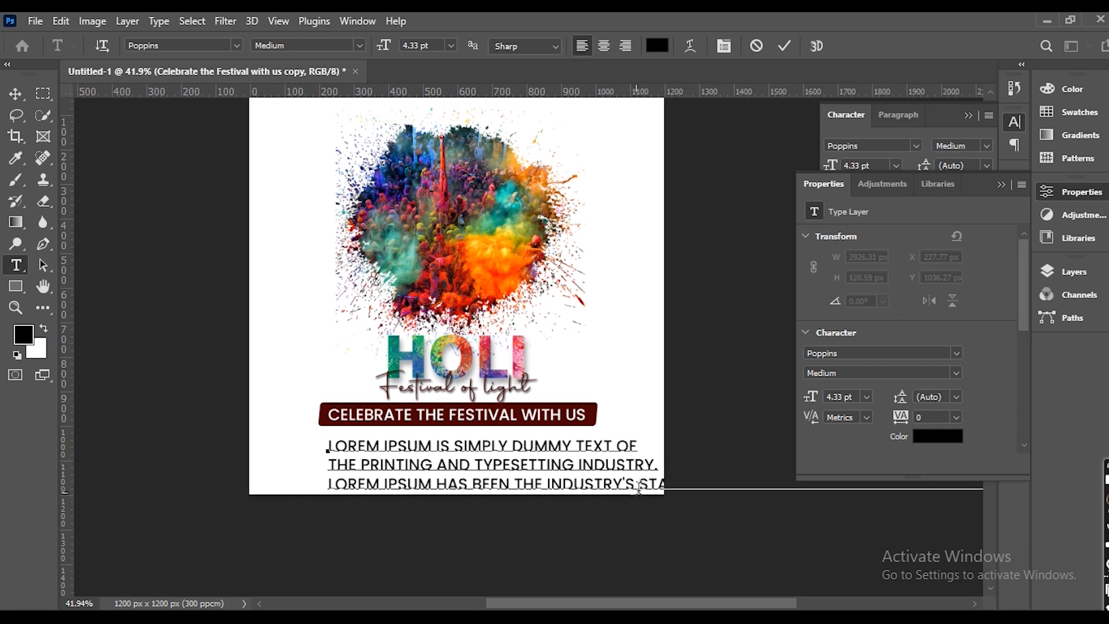
pyautogui.press('Return')
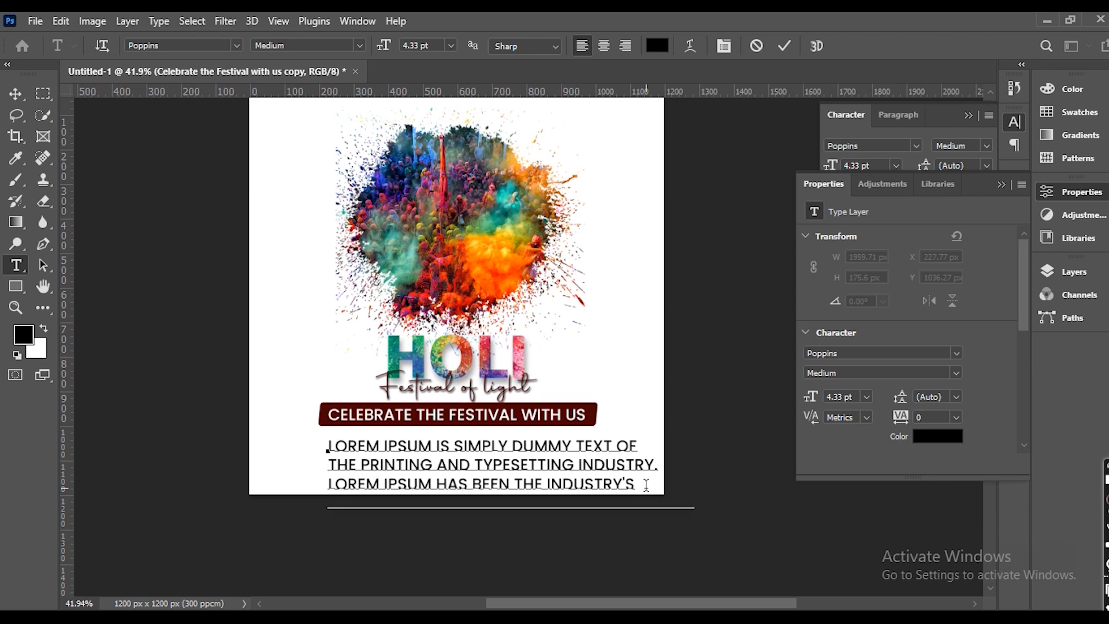
pyautogui.hotkey('ctrl', 'Return')
# - Center the Lorem Ipsum paragraph, scale it down to 2.78 pt on three lines and place it under the maroon bar
pyautogui.press('v')
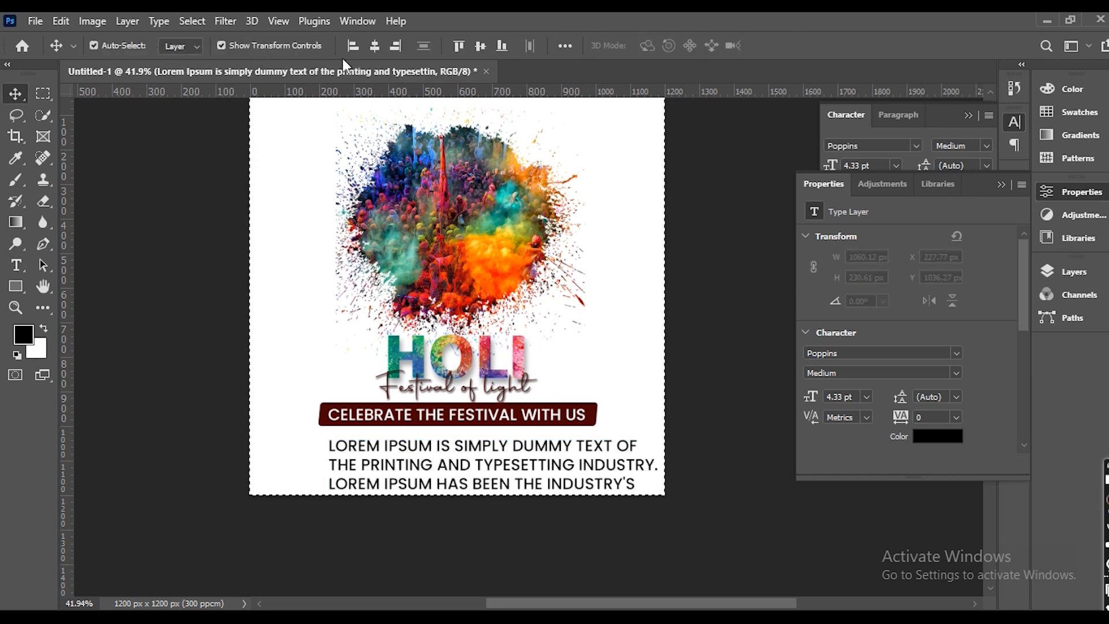
pyautogui.click(373, 49)
pyautogui.press('t')
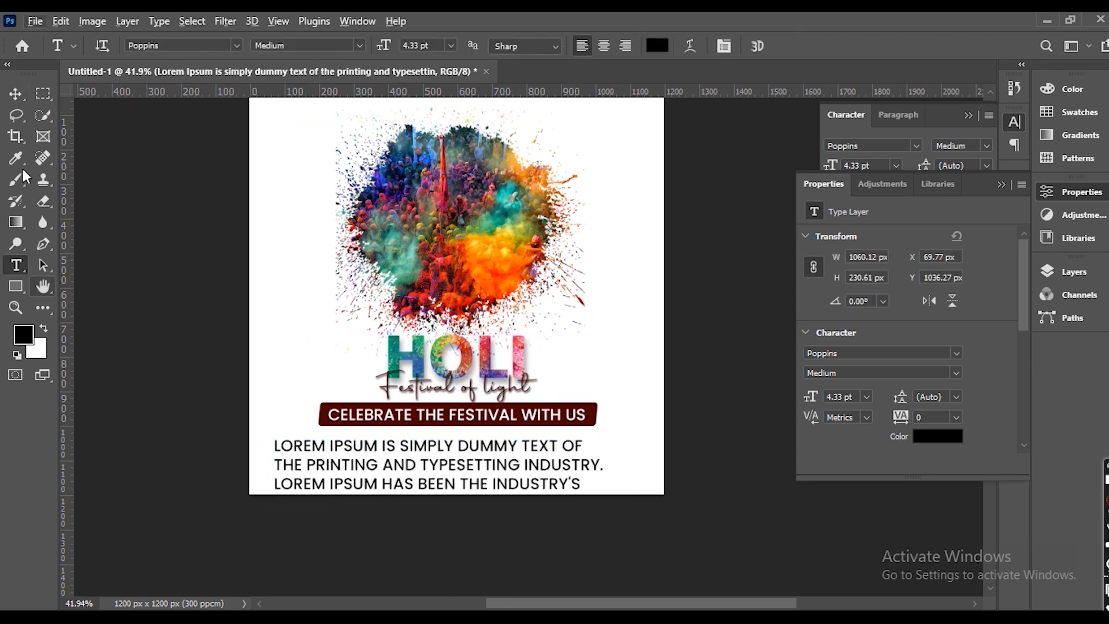
pyautogui.click(16, 94)
pyautogui.moveTo(639, 475); pyautogui.dragTo(595, 474)
pyautogui.hotkey('shift', 'Up')
pyautogui.hotkey('shift', 'Up')
pyautogui.hotkey('shift', 'Up')
pyautogui.hotkey('shift', 'Up')
pyautogui.hotkey('shift', 'Up')
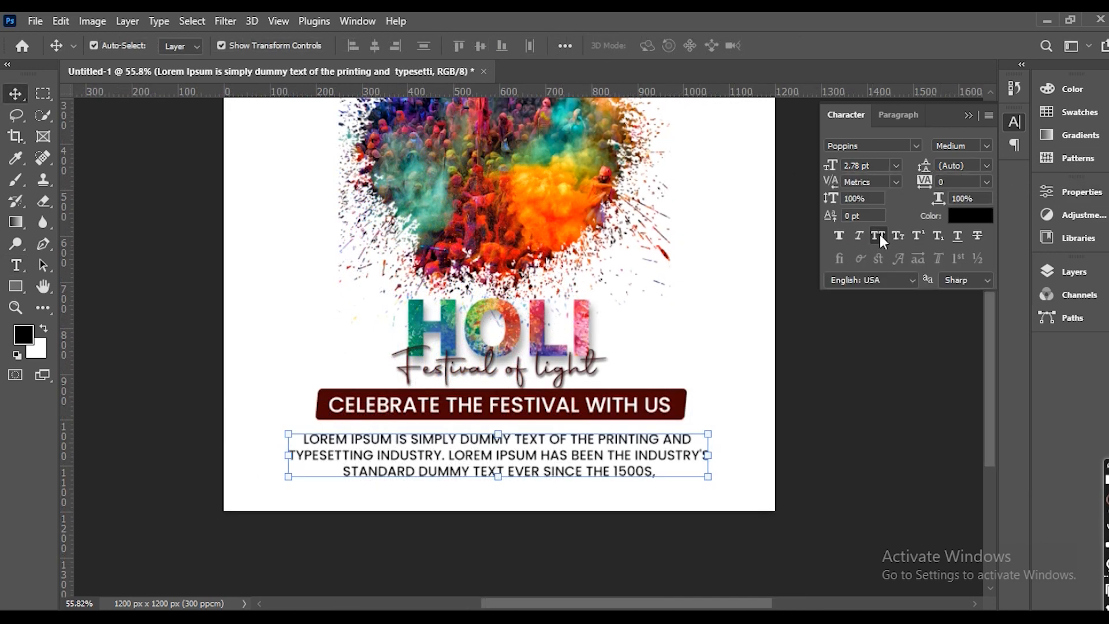
# - Turn off All Caps for the Lorem Ipsum paragraph
pyautogui.click(879, 235)
pyautogui.click(805, 435)
pyautogui.click(598, 456)
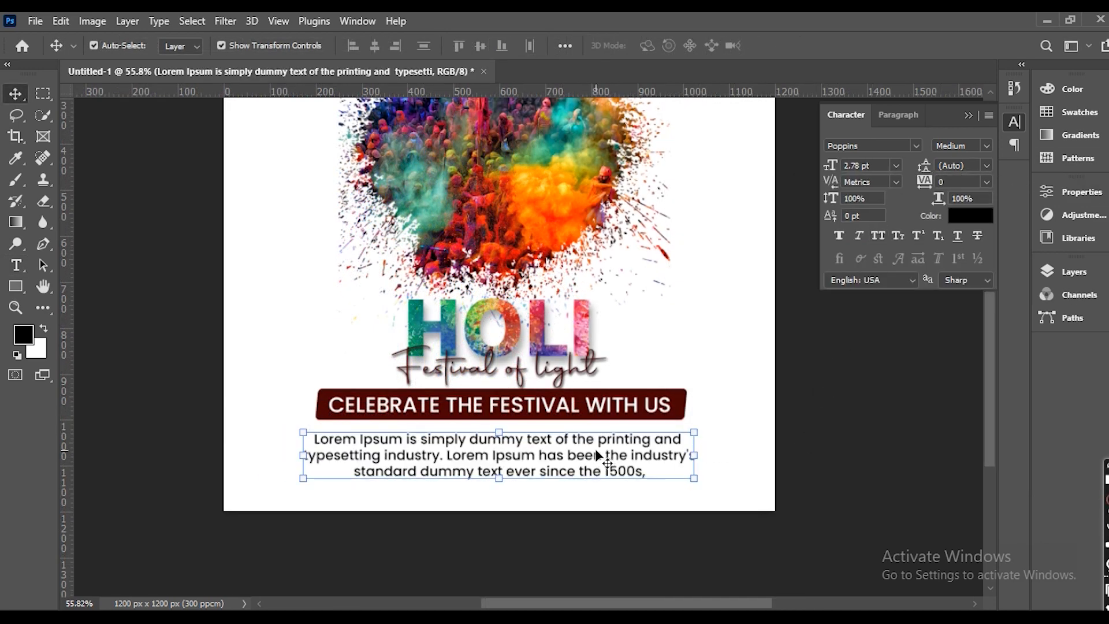
# - Center the paragraph horizontally on the canvas, scale it down to 2.69 pt and nudge it closer to the bar
pyautogui.hotkey('ctrl', 'a')
pyautogui.click(376, 46)
pyautogui.hotkey('ctrl', 'd')
pyautogui.hotkey('ctrl', 't')
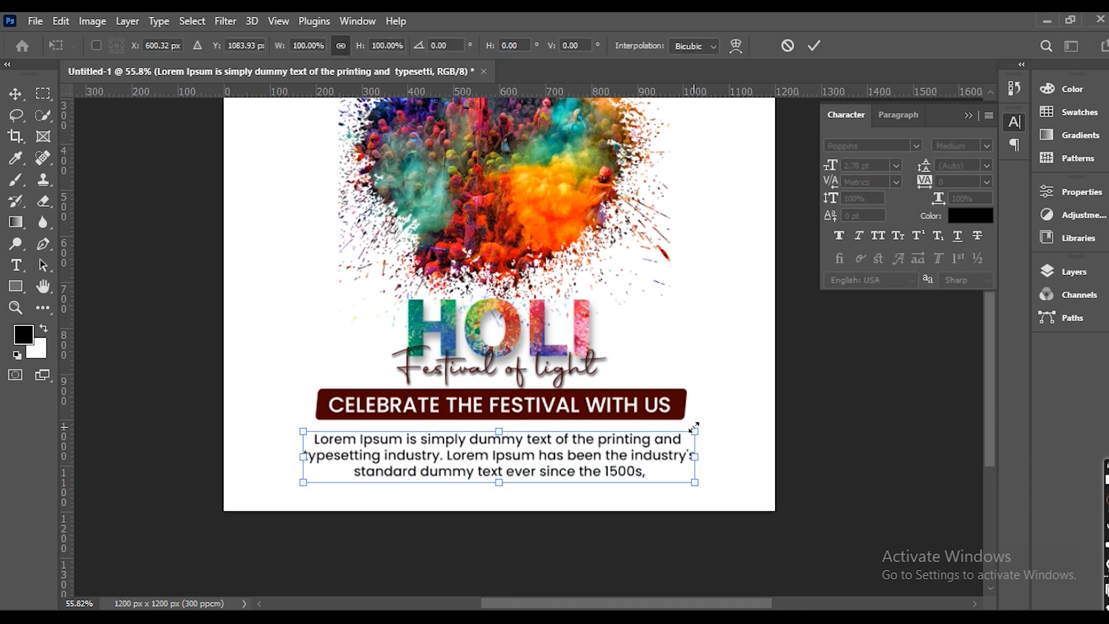
pyautogui.moveTo(694, 427); pyautogui.dragTo(688, 430)
pyautogui.press('Return')
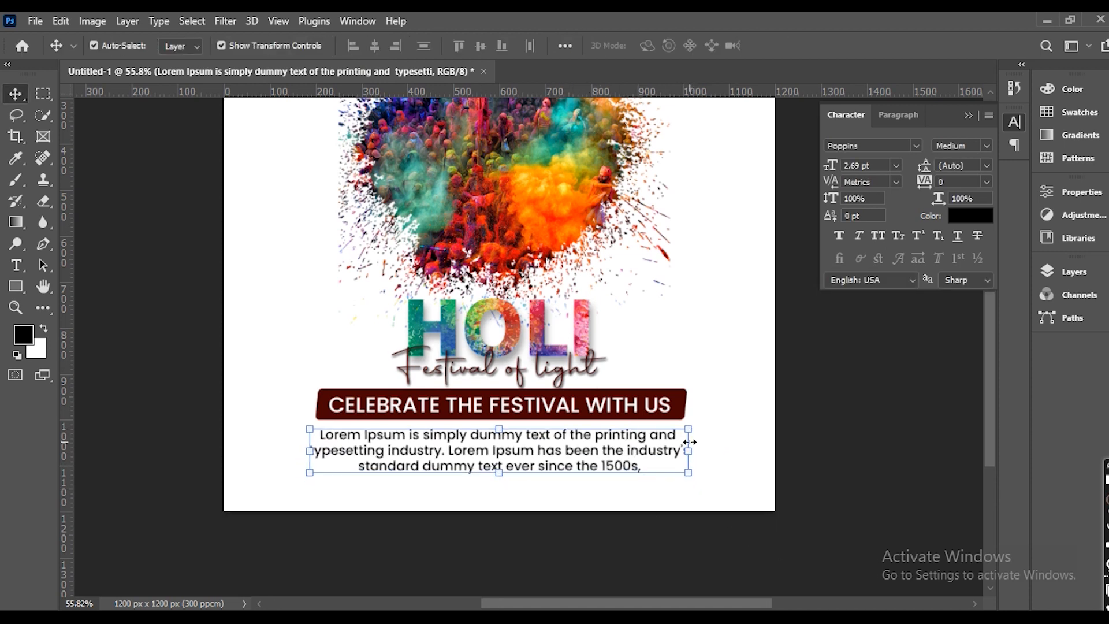
pyautogui.press('Up')
pyautogui.press('Up')
# - Group the title, tagline, bar and paragraph and center the group horizontally on the canvas
pyautogui.moveTo(466, 566); pyautogui.dragTo(490, 343)
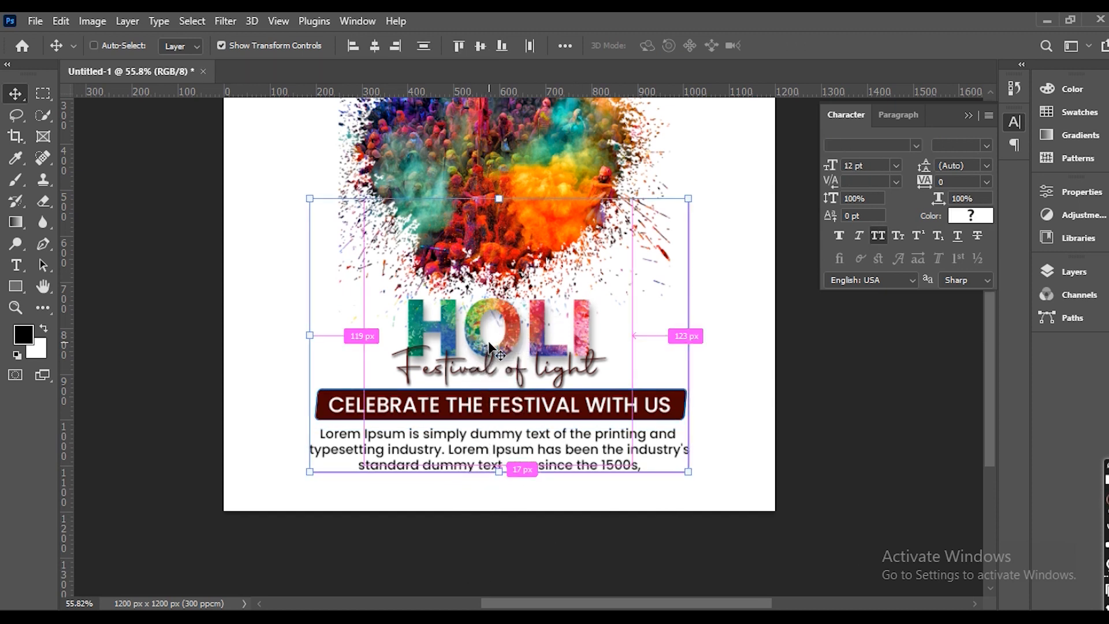
pyautogui.hotkey('ctrl', 'g')
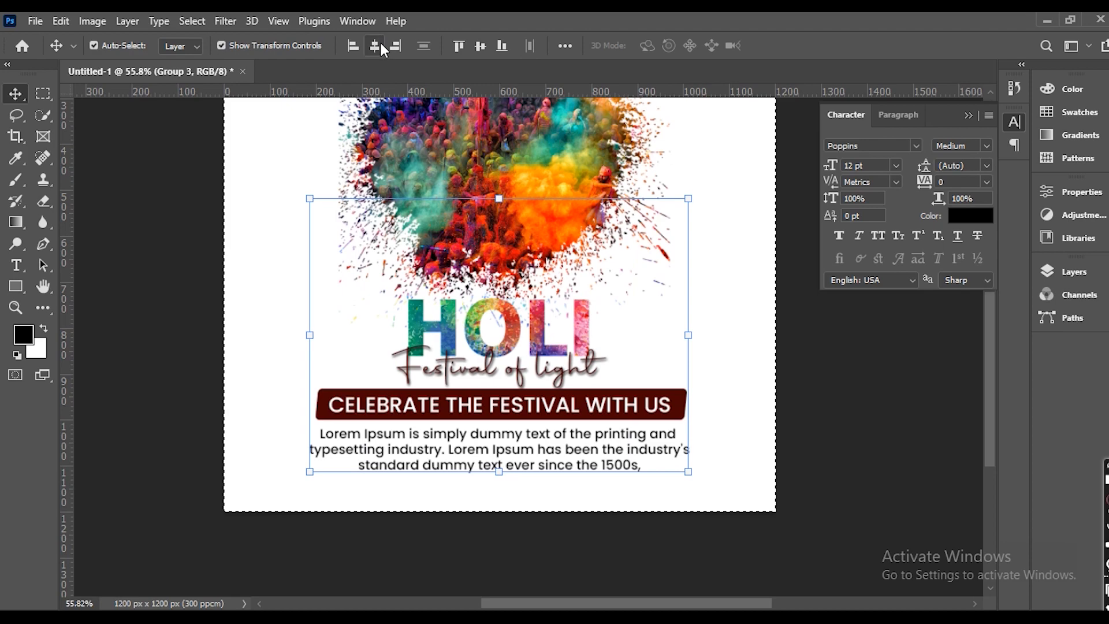
pyautogui.hotkey('ctrl', 'd')
pyautogui.hotkey('ctrl', 's')
pyautogui.click(664, 526)
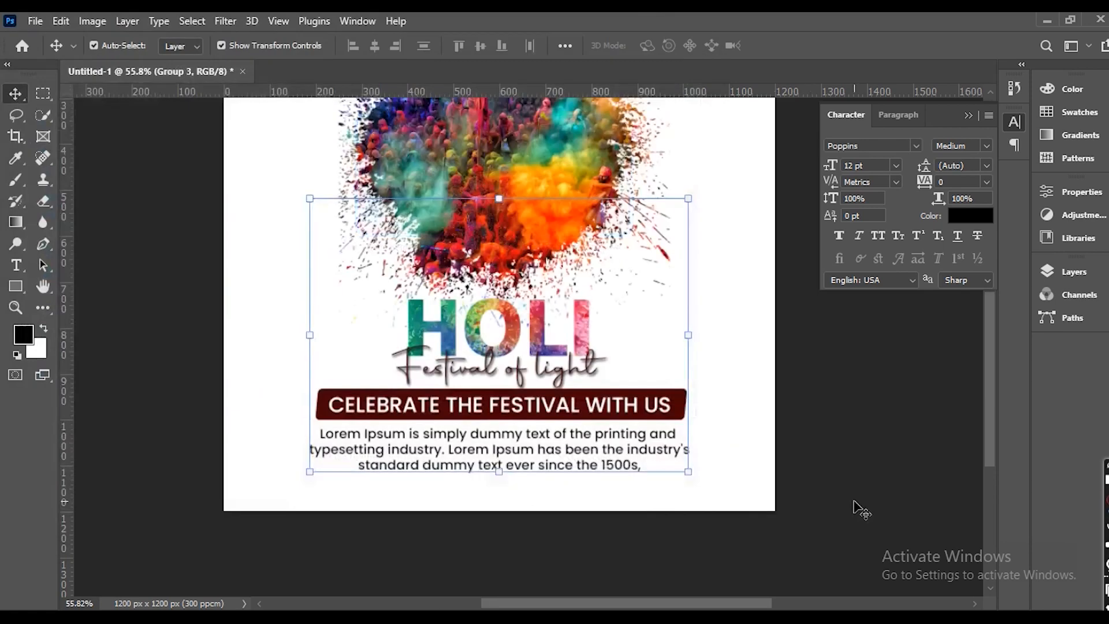
pyautogui.click(858, 508)
# - Duplicate the paint splash layer in Group 1 and bring one copy to the top of the layer stack
pyautogui.scroll(-4, 559, 442)
pyautogui.moveTo(559, 251); pyautogui.dragTo(531, 296)
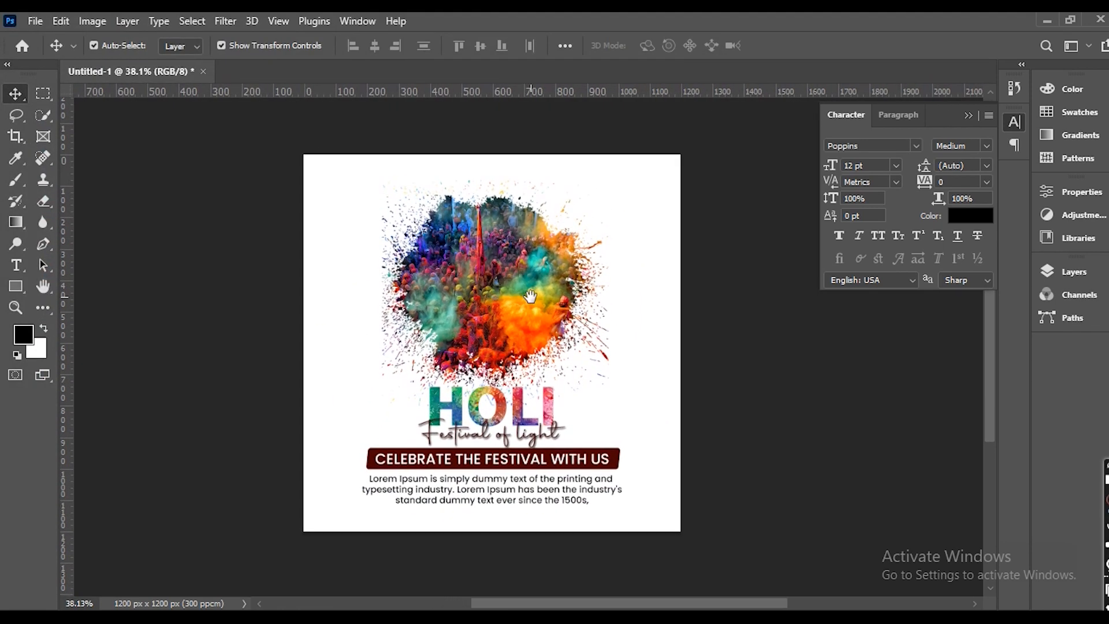
pyautogui.click(1056, 273)
pyautogui.click(935, 501)
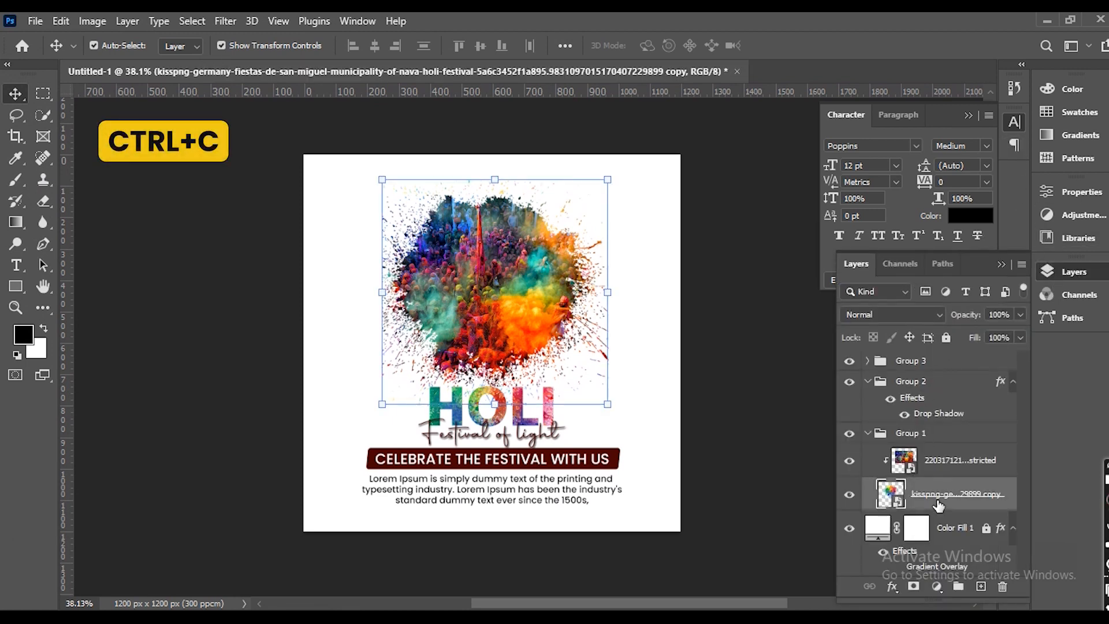
pyautogui.hotkey('ctrl', 'v')
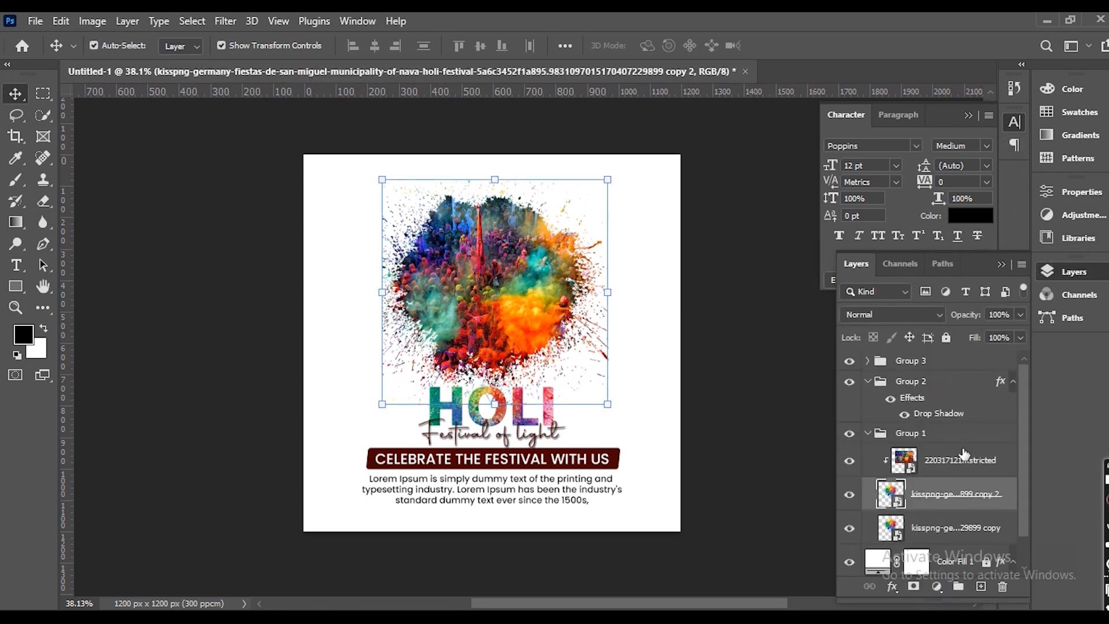
pyautogui.click(946, 528)
pyautogui.moveTo(946, 536); pyautogui.dragTo(906, 362)
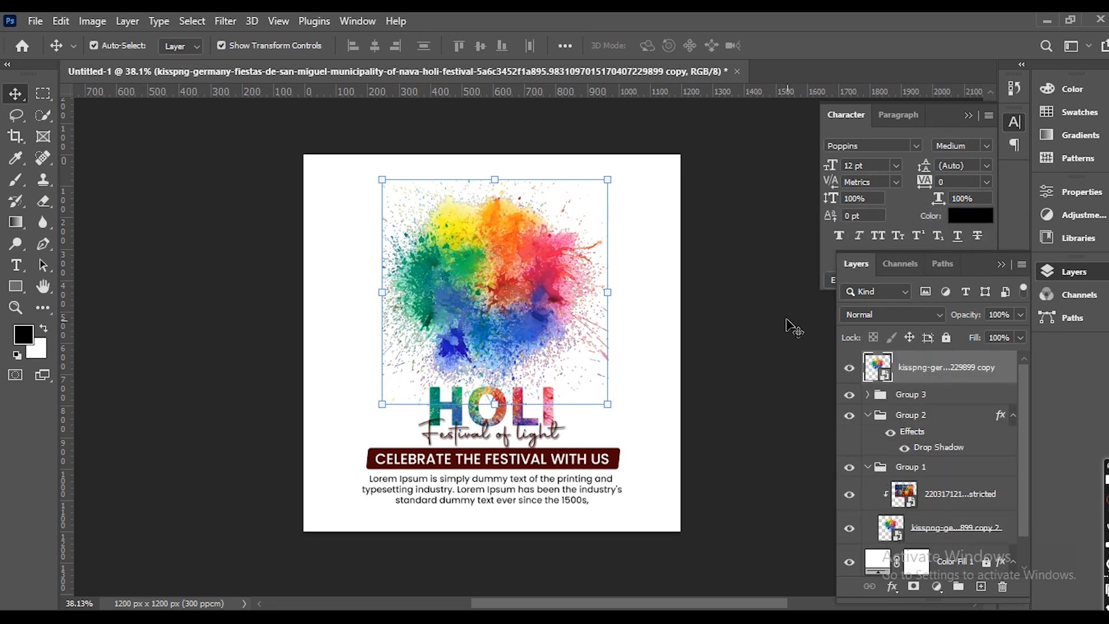
# - Move the unclipped paint splash to the canvas's upper-right corner so that only its edge overlaps the design
pyautogui.moveTo(592, 224); pyautogui.dragTo(740, 146)
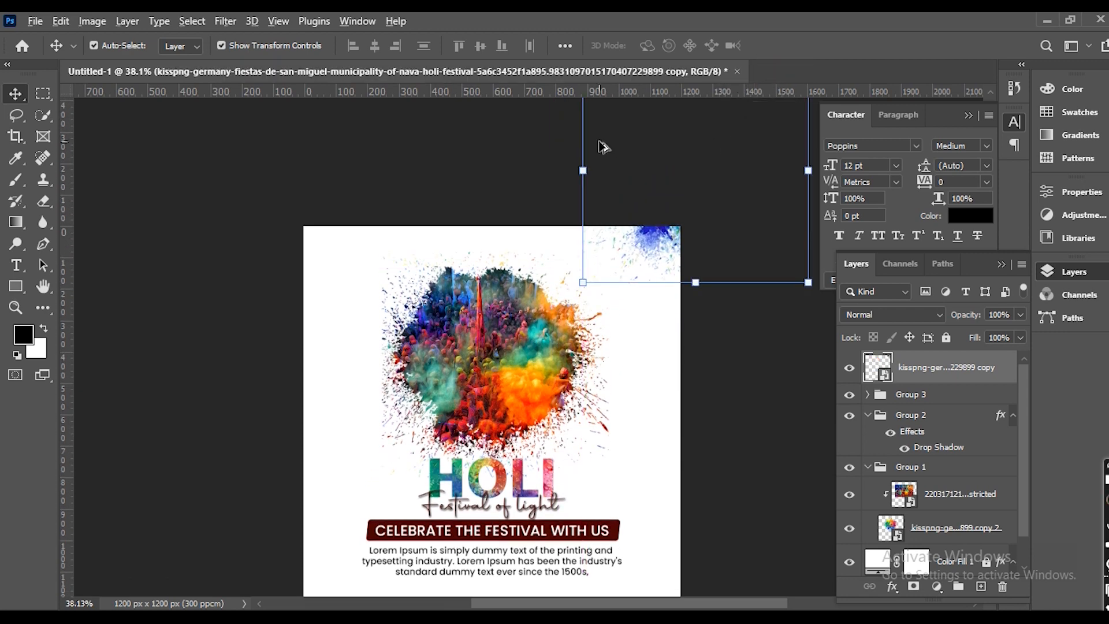
pyautogui.scroll(-2, 601, 143)
pyautogui.click(737, 342)
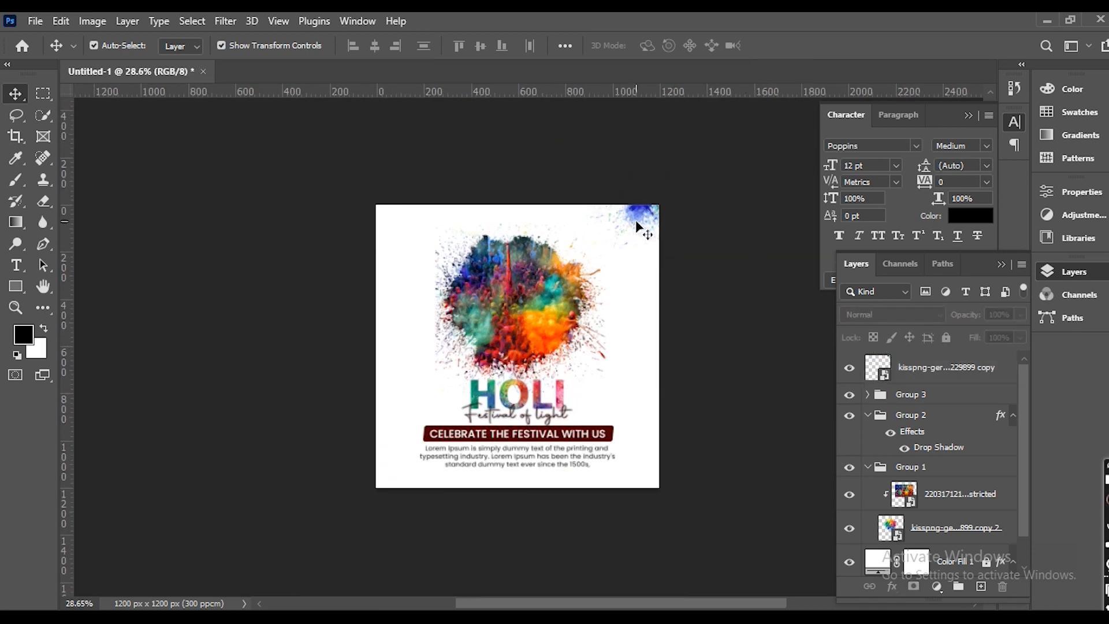
# - Place a copy of the splash in the canvas's lower-left corner and readjust the upper-right splash
pyautogui.moveTo(641, 228); pyautogui.dragTo(338, 574)
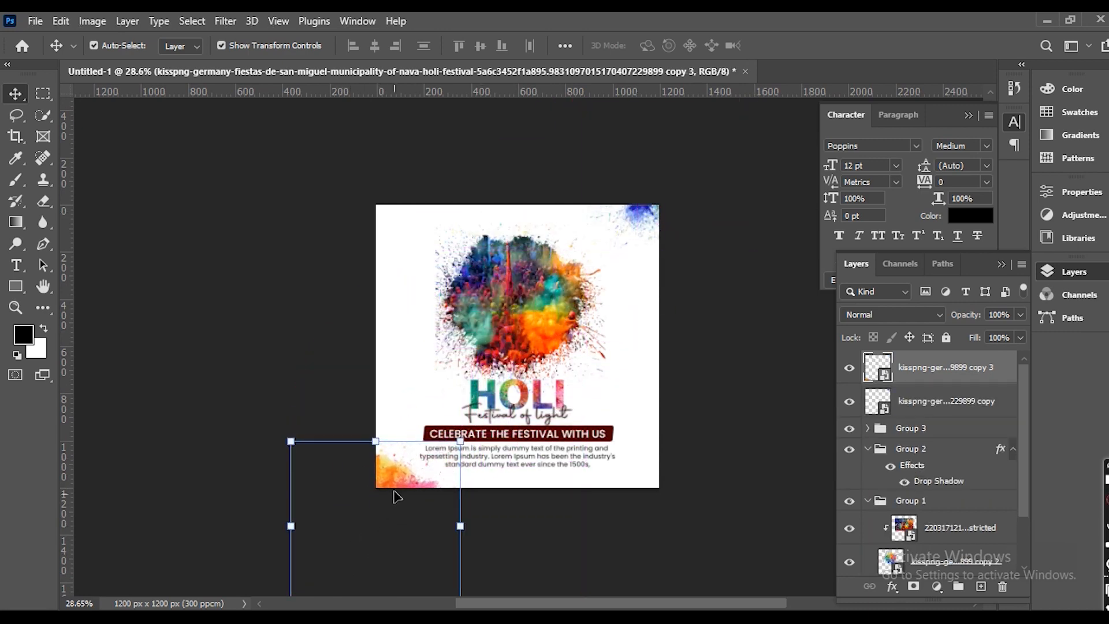
pyautogui.moveTo(395, 477); pyautogui.dragTo(404, 489)
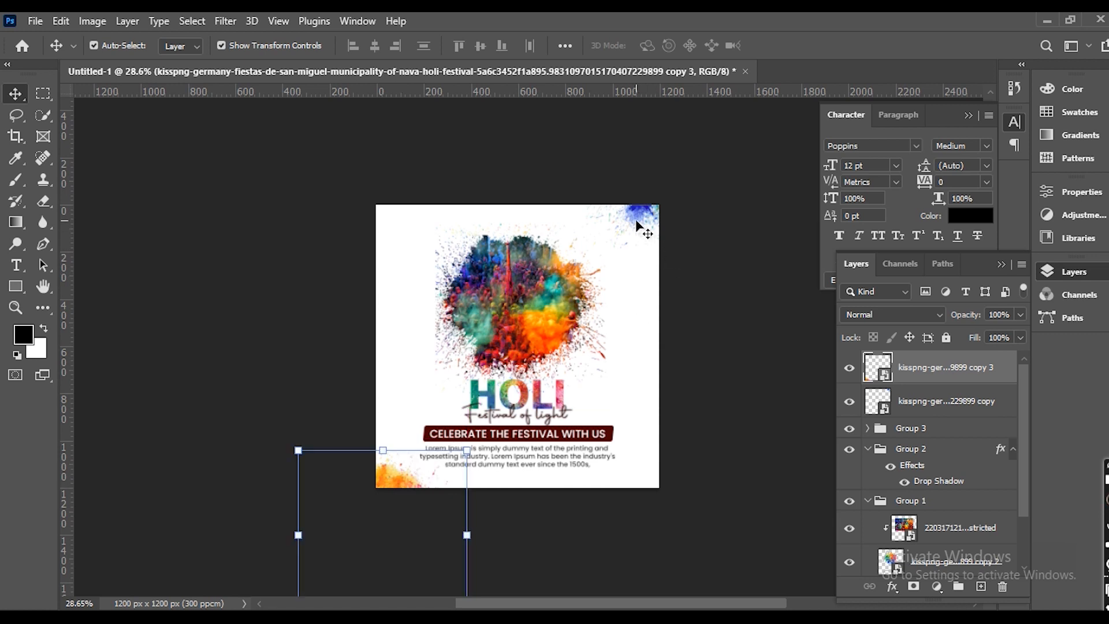
pyautogui.moveTo(641, 227); pyautogui.dragTo(621, 213)
pyautogui.click(306, 337)
pyautogui.click(387, 467)
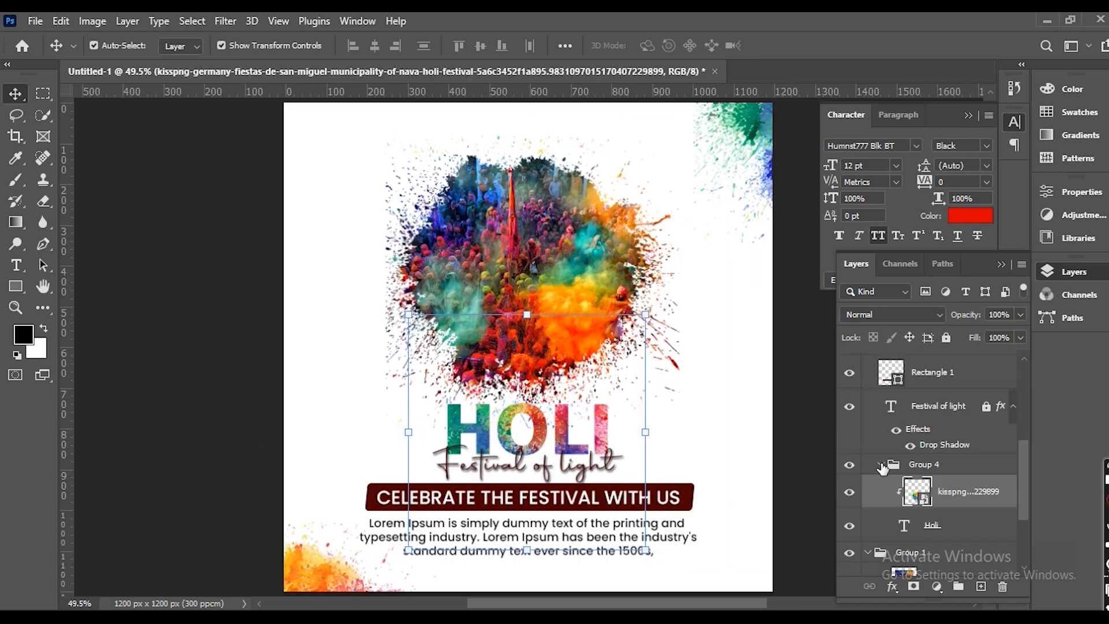
# - Add a drop shadow to Group 4, the group holding the HOLI title and its clipped paint splash
pyautogui.click(881, 466)
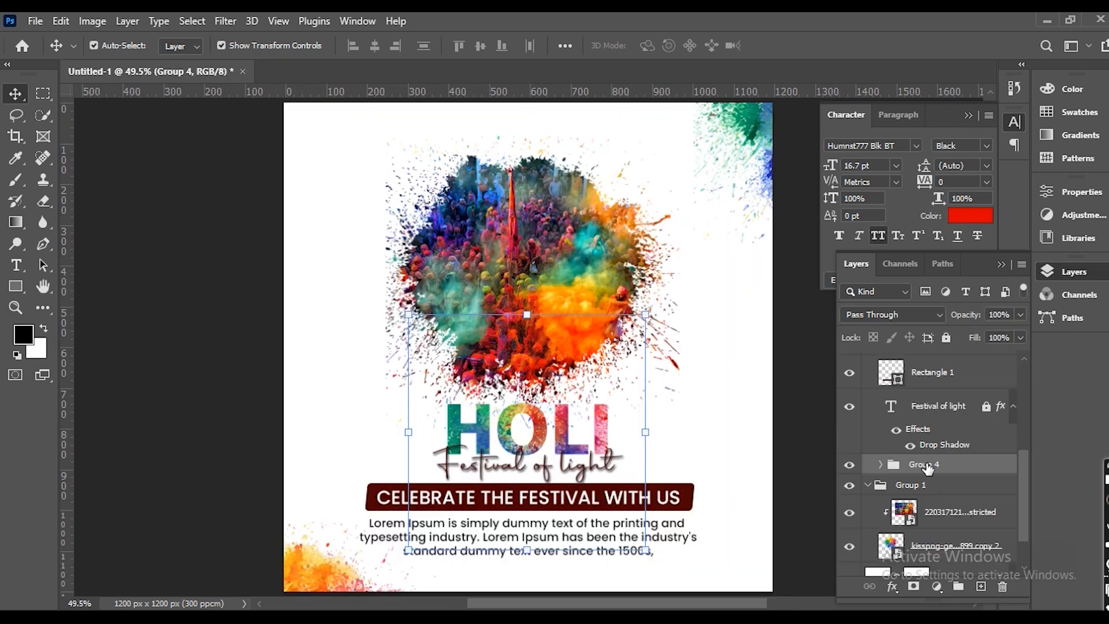
pyautogui.rightClick(928, 468)
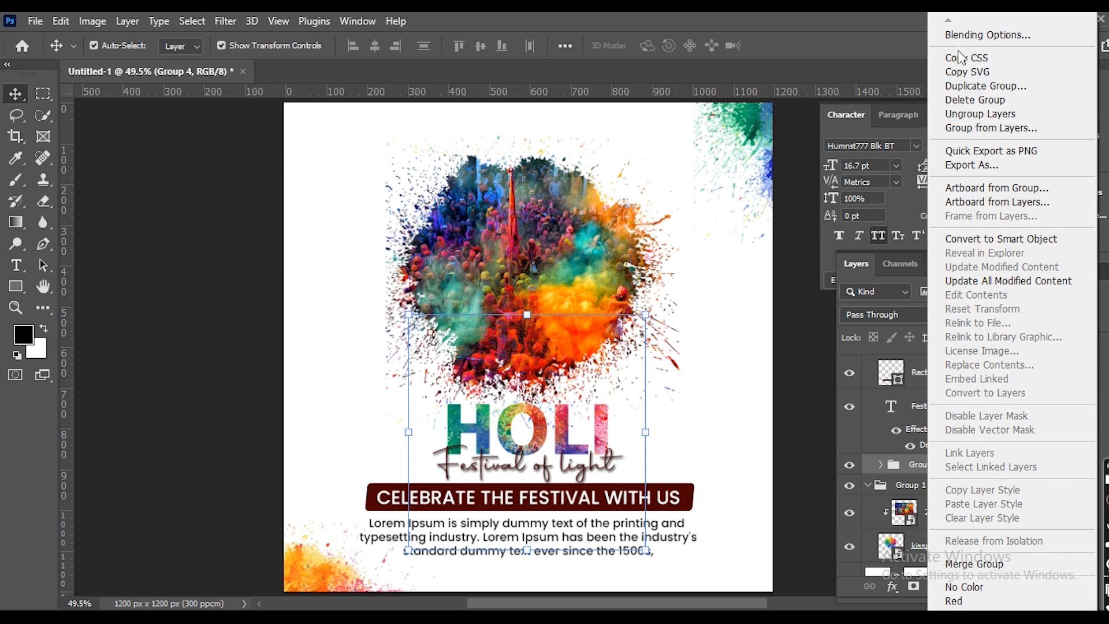
pyautogui.click(988, 34)
pyautogui.click(519, 443)
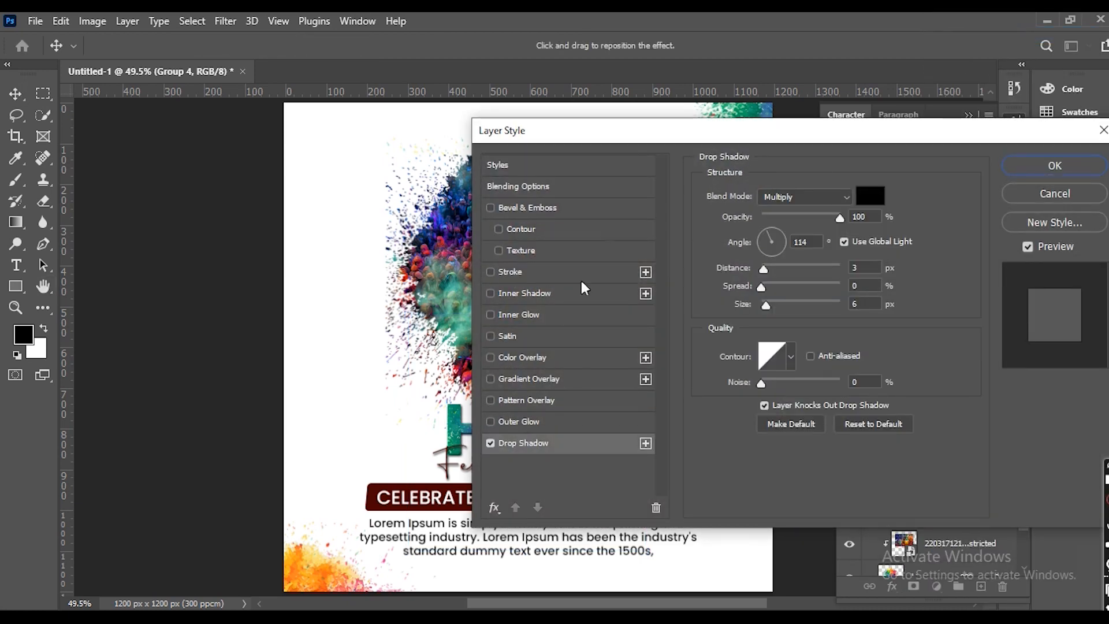
pyautogui.moveTo(642, 131); pyautogui.dragTo(835, 217)
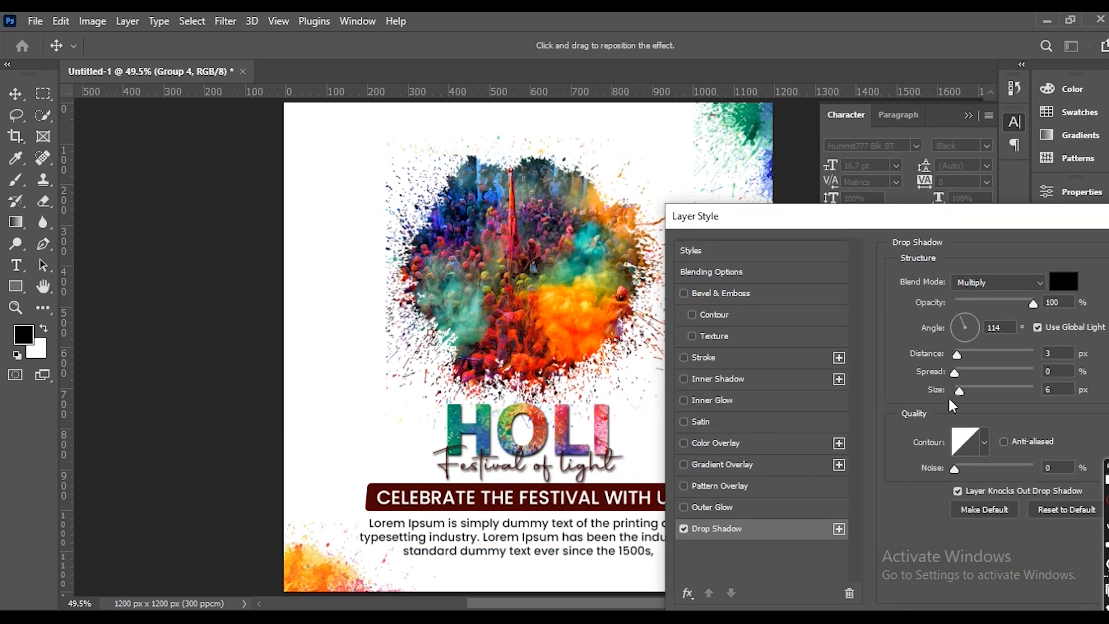
# - Set the HOLI group's drop shadow to 48% opacity, 90° angle, 13 px distance and 10 px size
pyautogui.moveTo(958, 356); pyautogui.dragTo(965, 352)
pyautogui.moveTo(1021, 305); pyautogui.dragTo(992, 311)
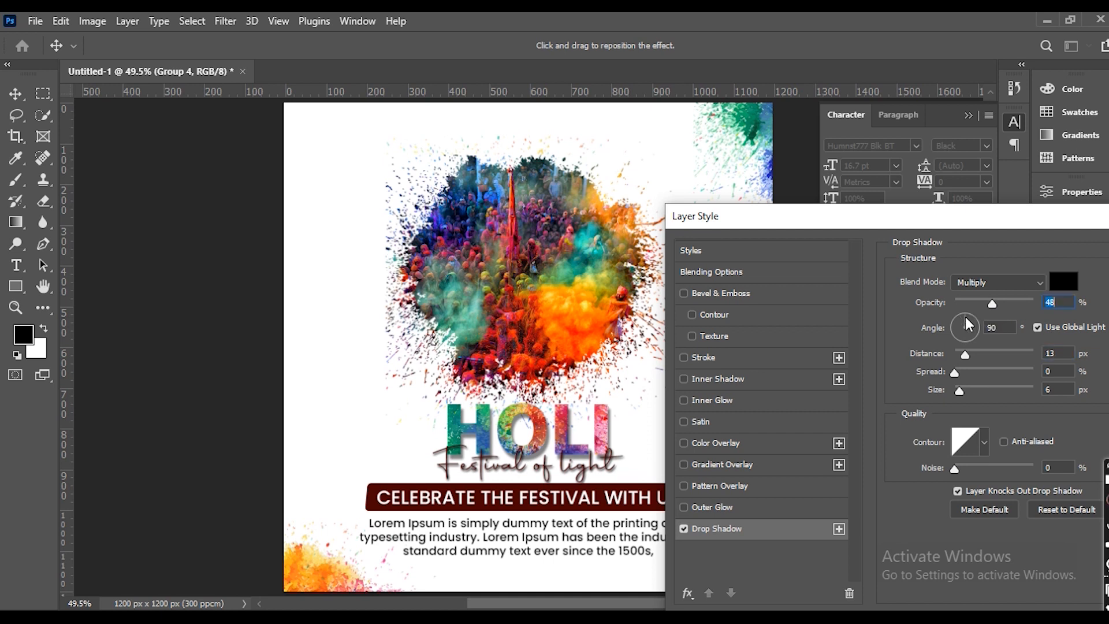
pyautogui.press('Tab')
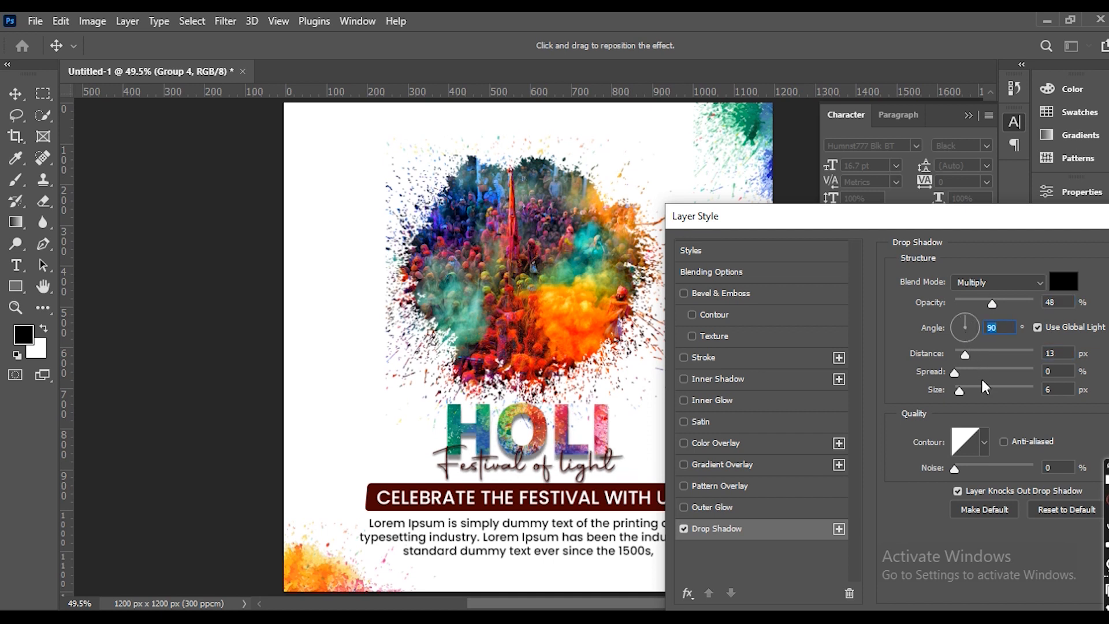
pyautogui.moveTo(958, 392)
pyautogui.mouseDown()
pyautogui.moveTo(979, 390)
pyautogui.moveTo(964, 394)
pyautogui.mouseUp()
pyautogui.click(964, 394)
pyautogui.moveTo(1009, 222); pyautogui.dragTo(616, 198)
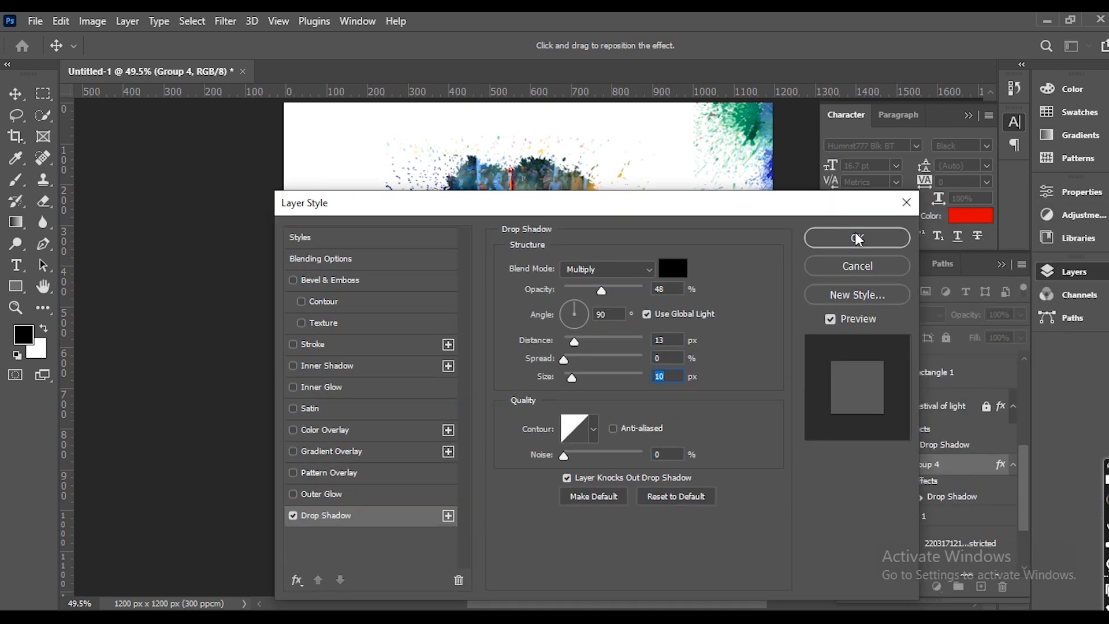
pyautogui.click(854, 237)
# - Switch to the browser and copy the full-size Holi crowd photo from the CNN image page
pyautogui.scroll(-3, 496, 360)
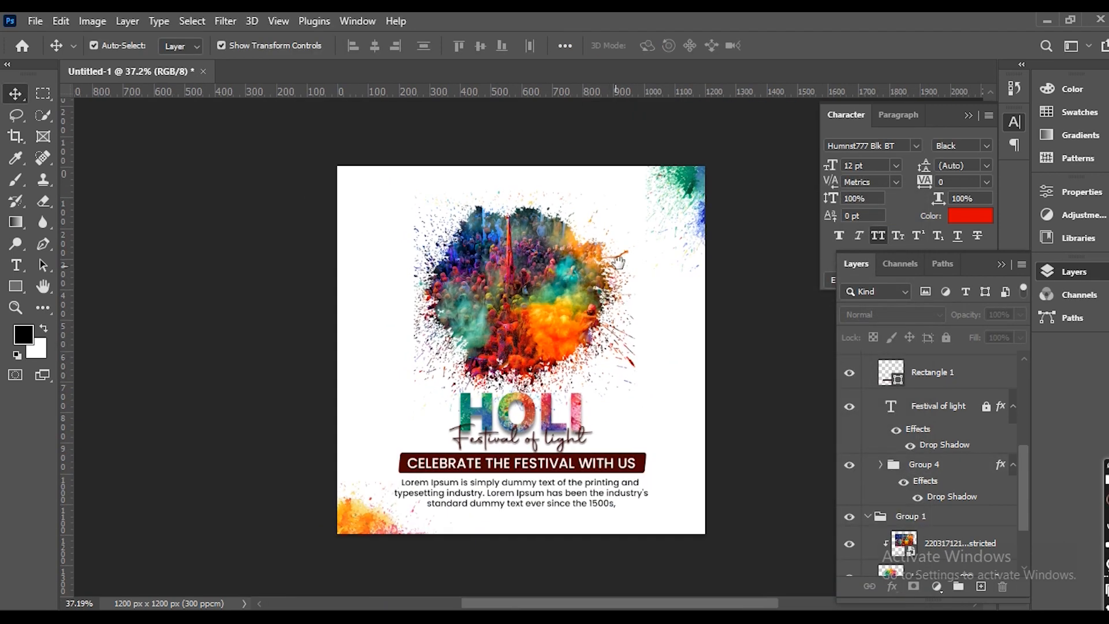
pyautogui.moveTo(619, 261); pyautogui.dragTo(594, 276)
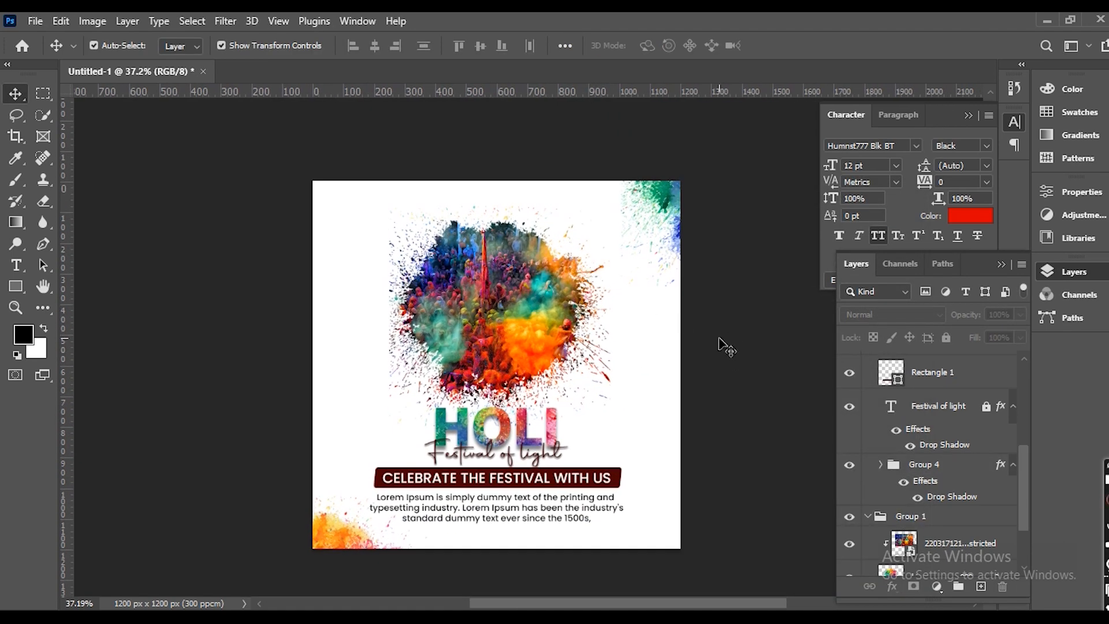
pyautogui.hotkey('alt', 'Tab')
pyautogui.click(819, 25)
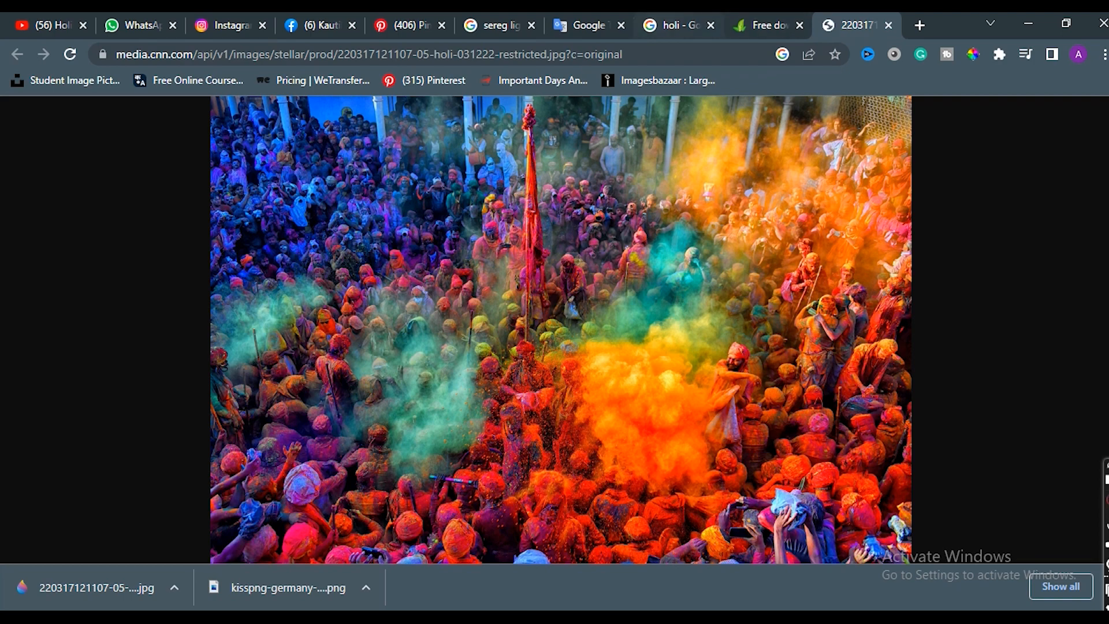
pyautogui.rightClick(549, 229)
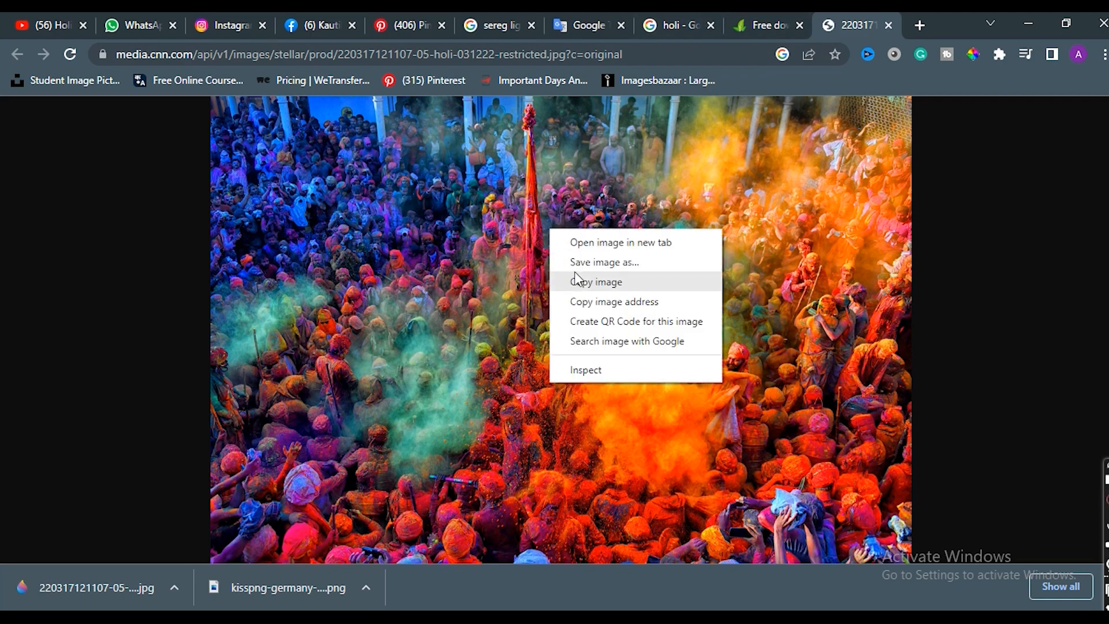
pyautogui.click(576, 280)
# - Return to Photoshop and paste the crowd photo directly above the Color Fill 1 background layer
pyautogui.hotkey('alt', 'Tab')
pyautogui.scroll(-3, 937, 529)
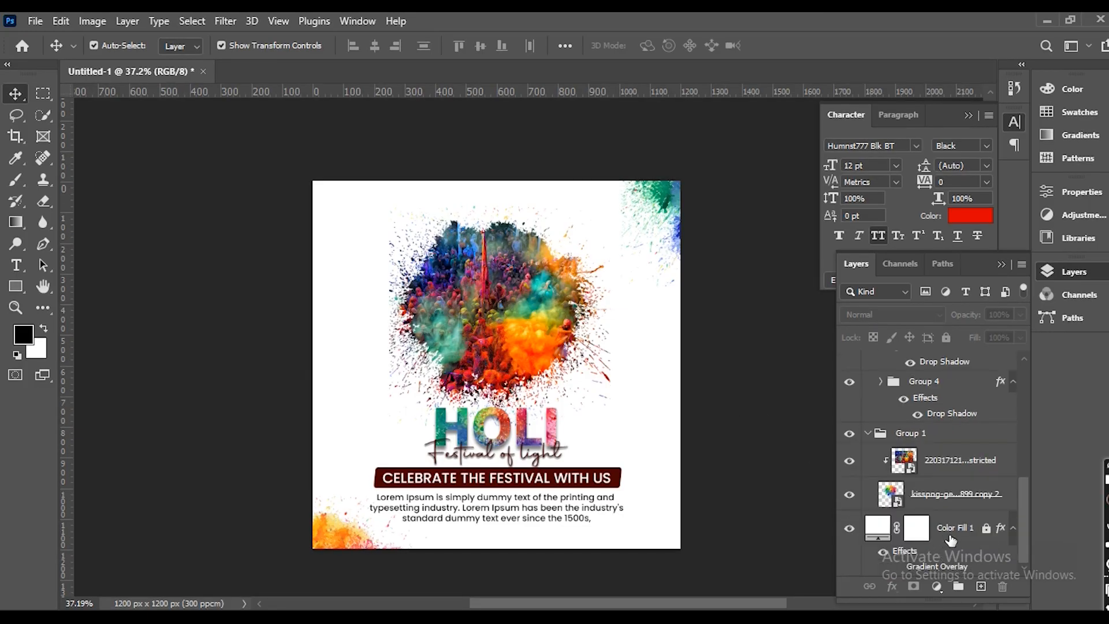
pyautogui.click(947, 533)
pyautogui.hotkey('ctrl', 'v')
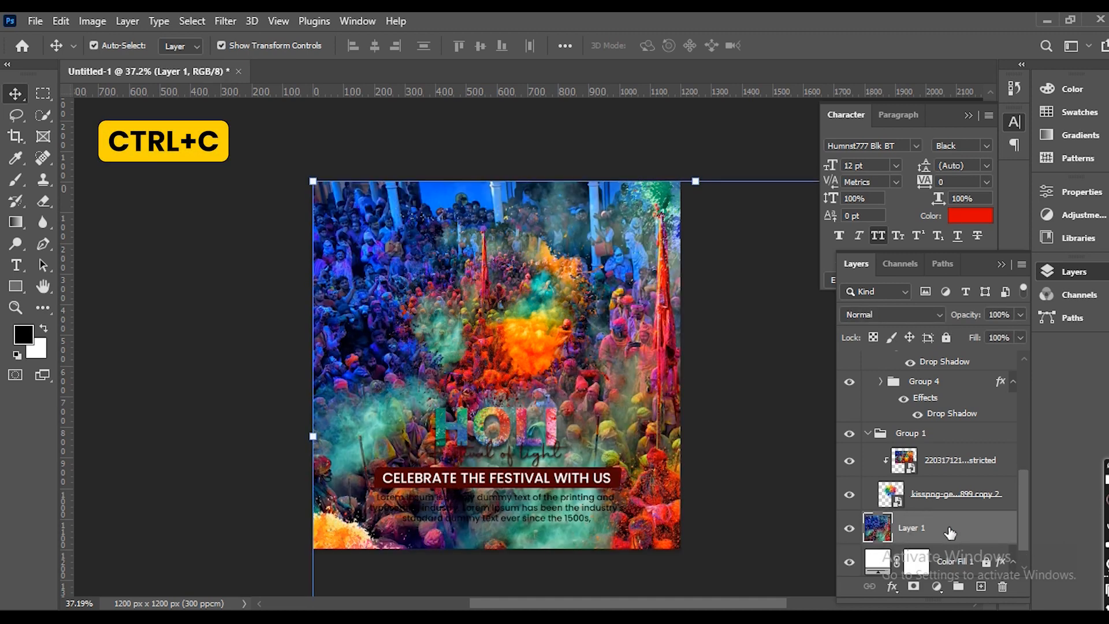
# - Center the pasted crowd photo horizontally and vertically on the canvas and clear the selection
pyautogui.hotkey('ctrl', 'a')
pyautogui.click(375, 46)
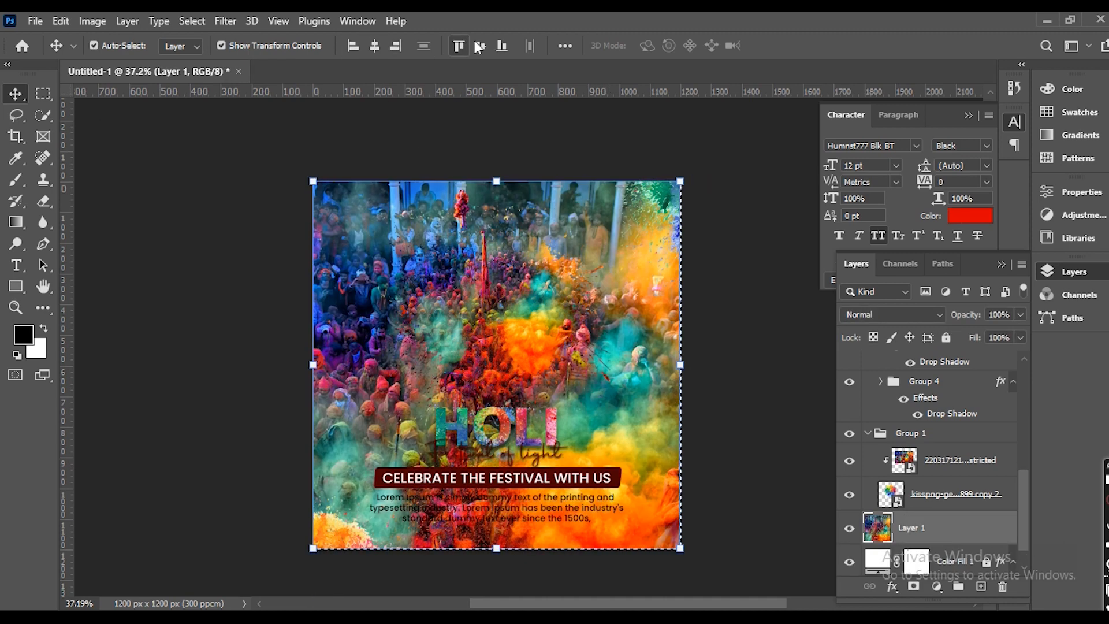
pyautogui.click(481, 43)
pyautogui.hotkey('ctrl', 'd')
pyautogui.click(755, 292)
# - Scale the crowd photo down until its height just covers the canvas and lower its opacity to 15%
pyautogui.scroll(-3, 436, 321)
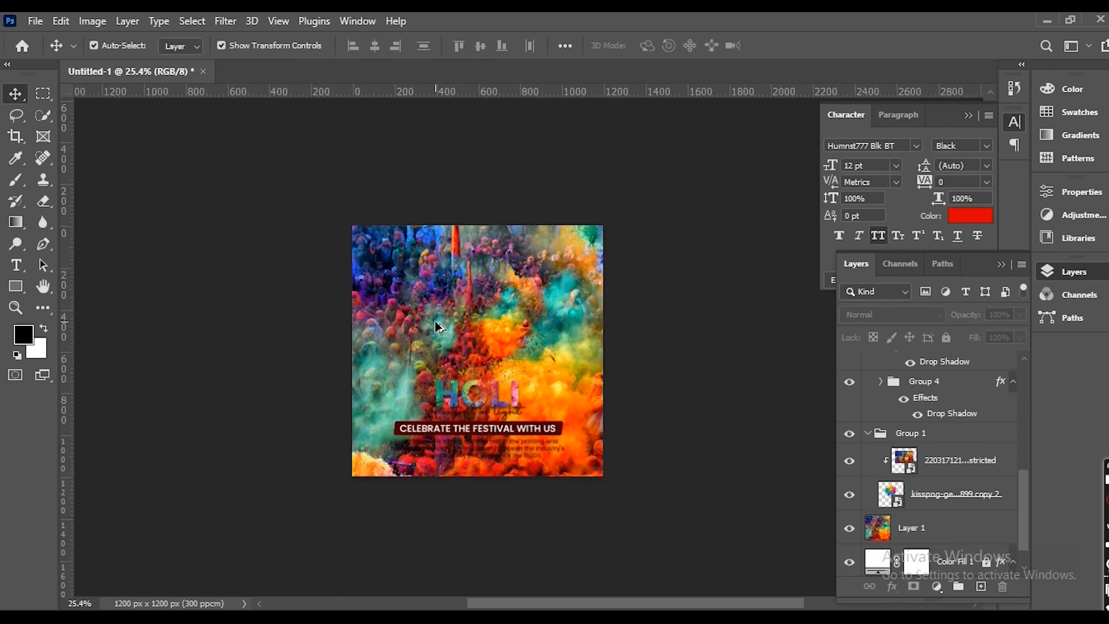
pyautogui.click(488, 263)
pyautogui.moveTo(668, 213); pyautogui.dragTo(642, 288)
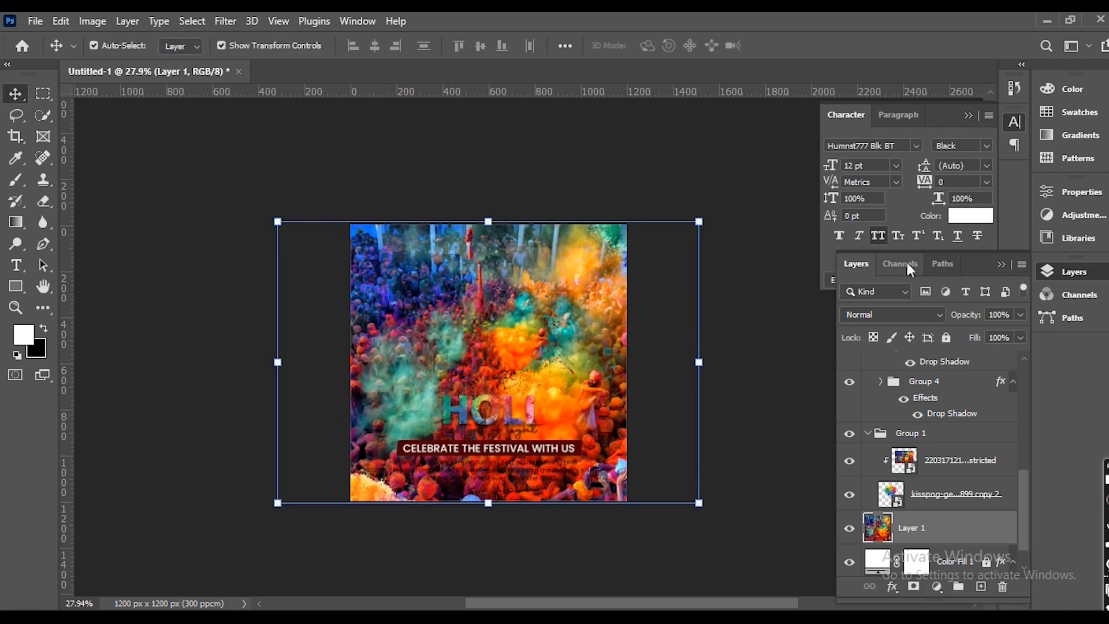
pyautogui.write('50')
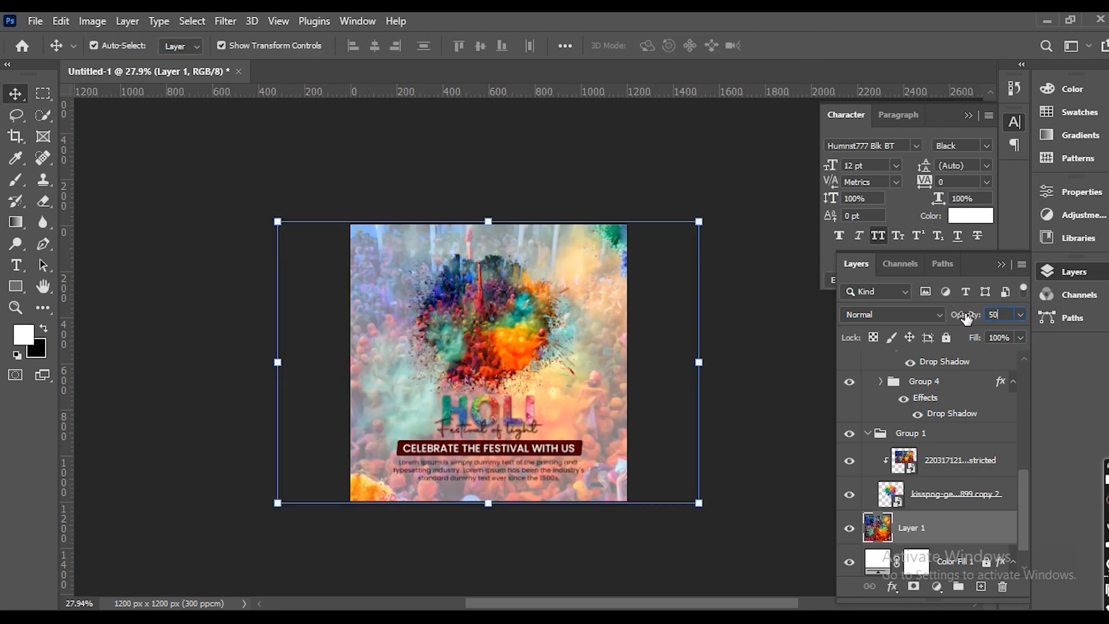
pyautogui.write('10')
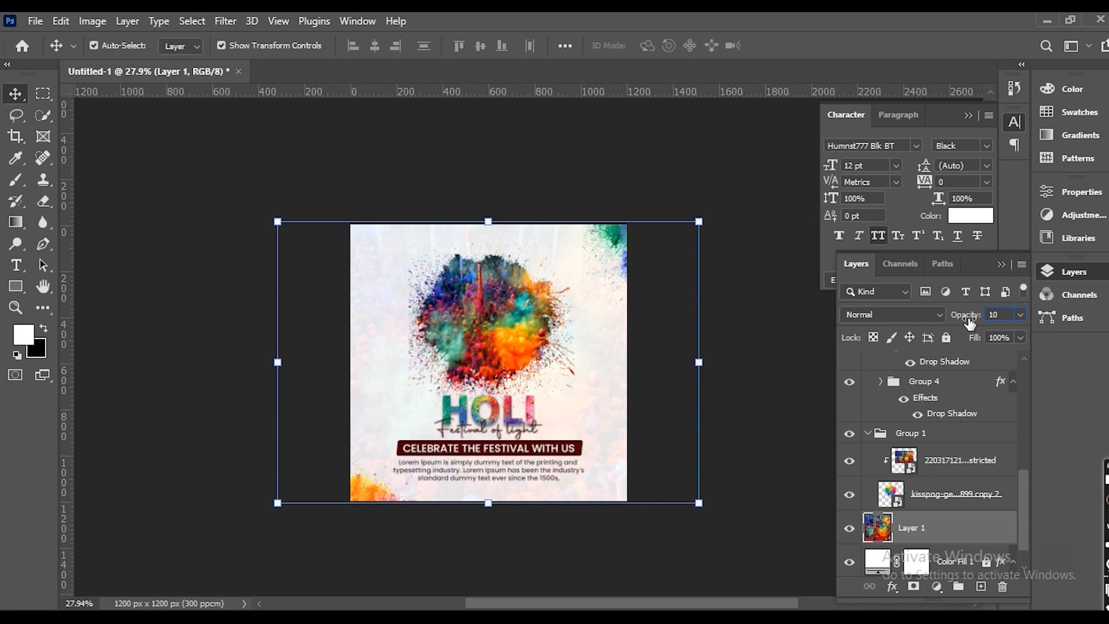
pyautogui.moveTo(969, 321); pyautogui.dragTo(973, 321)
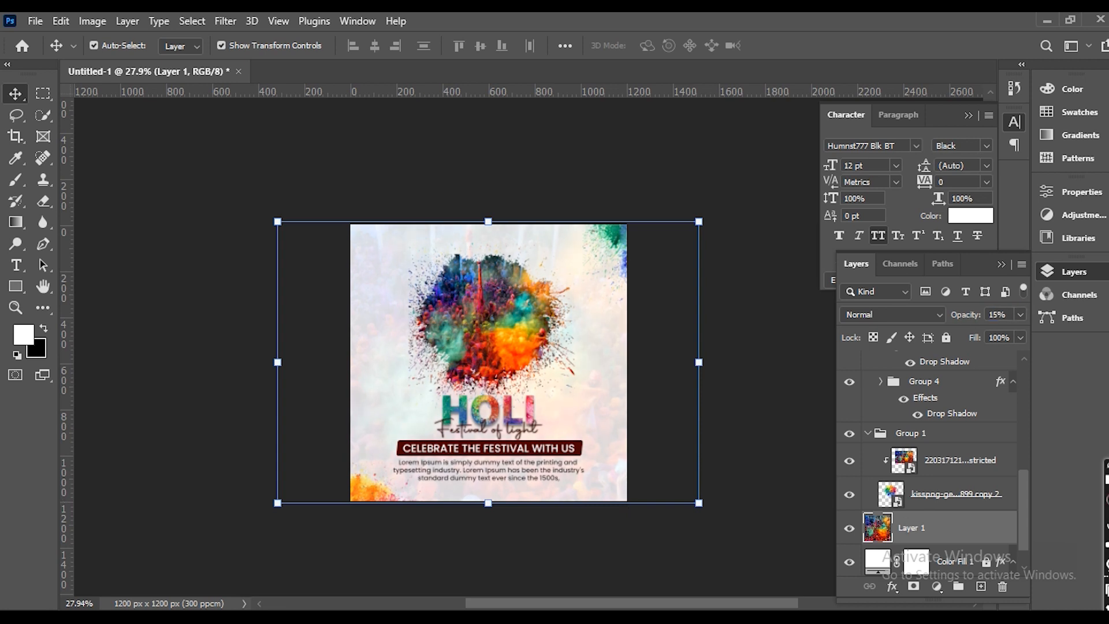
# - Try to erase the crowd photo behind the body text with a hard 700 px Eraser
pyautogui.click(44, 202)
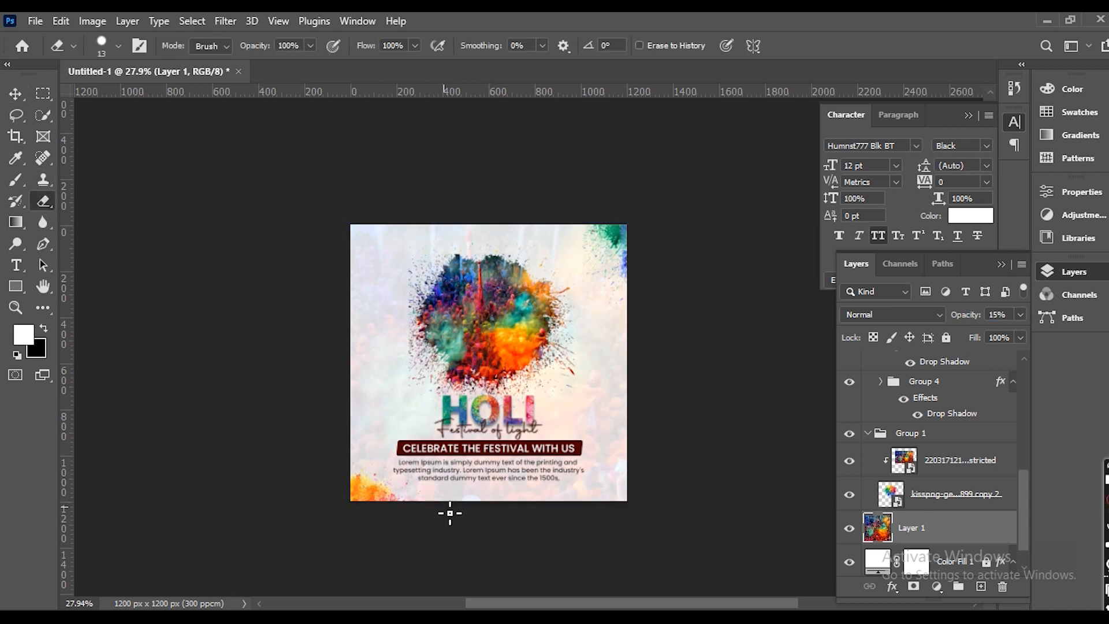
pyautogui.moveTo(443, 488)
pyautogui.mouseDown()
pyautogui.moveTo(382, 488)
pyautogui.moveTo(552, 490)
pyautogui.mouseUp()
pyautogui.hotkey('ctrl', 'z')
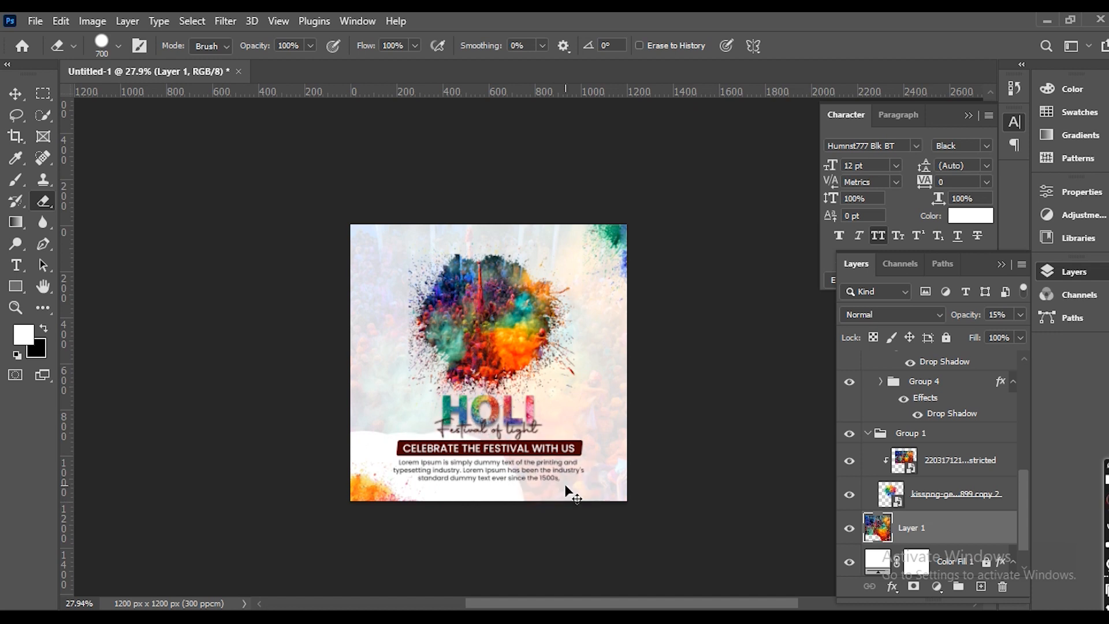
pyautogui.hotkey('ctrl', 'z')
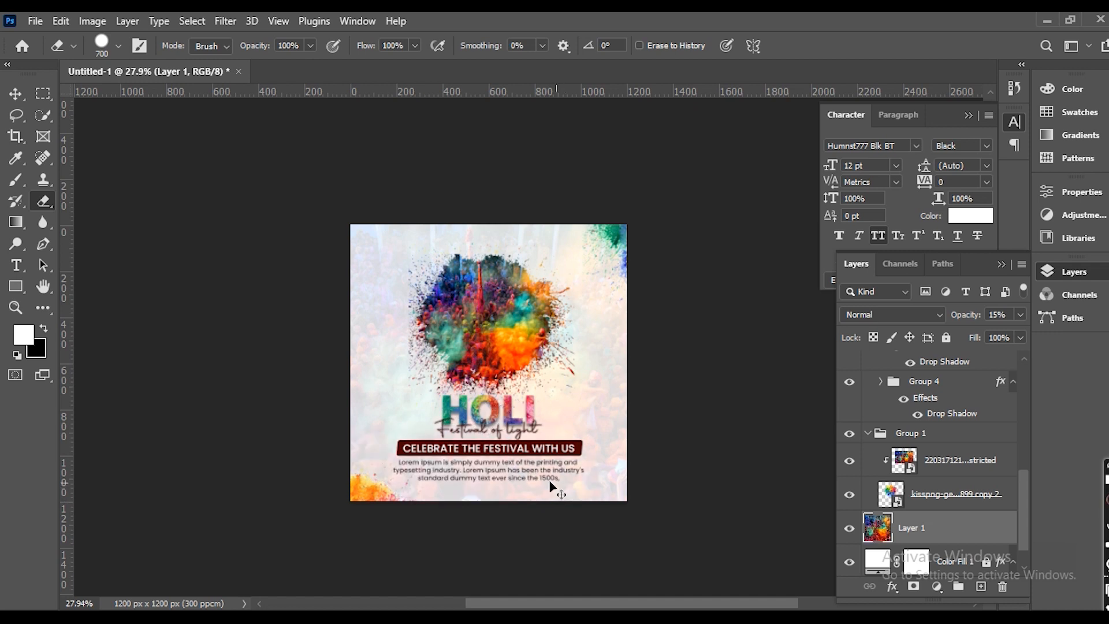
# - Soften the 700 px Eraser's edge and fade out the lower and right parts of the crowd photo on Layer 1
pyautogui.click(117, 48)
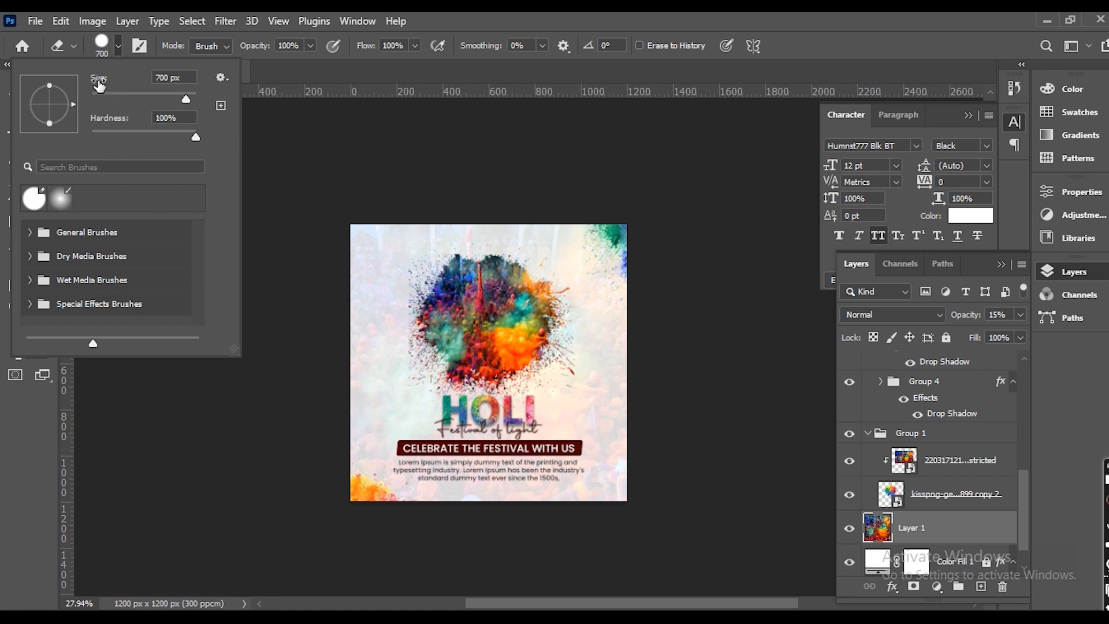
pyautogui.moveTo(198, 139); pyautogui.dragTo(87, 142)
pyautogui.click(118, 46)
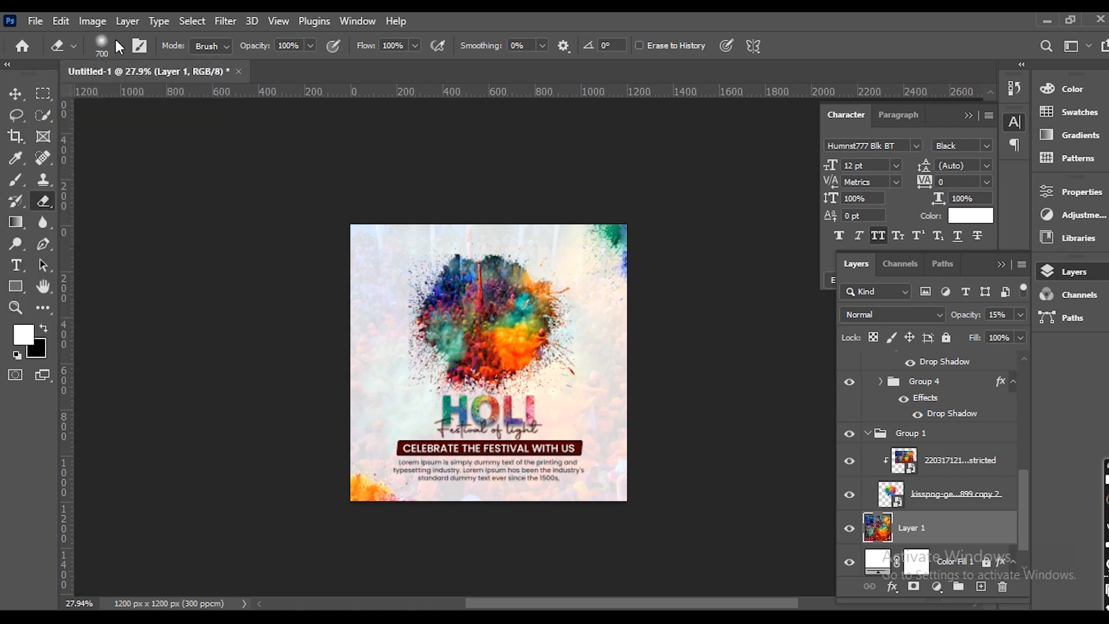
pyautogui.moveTo(389, 450)
pyautogui.mouseDown()
pyautogui.moveTo(408, 489)
pyautogui.moveTo(555, 488)
pyautogui.moveTo(612, 457)
pyautogui.moveTo(569, 397)
pyautogui.mouseUp()
pyautogui.moveTo(587, 298)
pyautogui.mouseDown()
pyautogui.moveTo(595, 280)
pyautogui.moveTo(568, 289)
pyautogui.mouseUp()
pyautogui.moveTo(483, 379)
pyautogui.mouseDown()
pyautogui.moveTo(445, 409)
pyautogui.moveTo(416, 384)
pyautogui.moveTo(319, 392)
pyautogui.mouseUp()
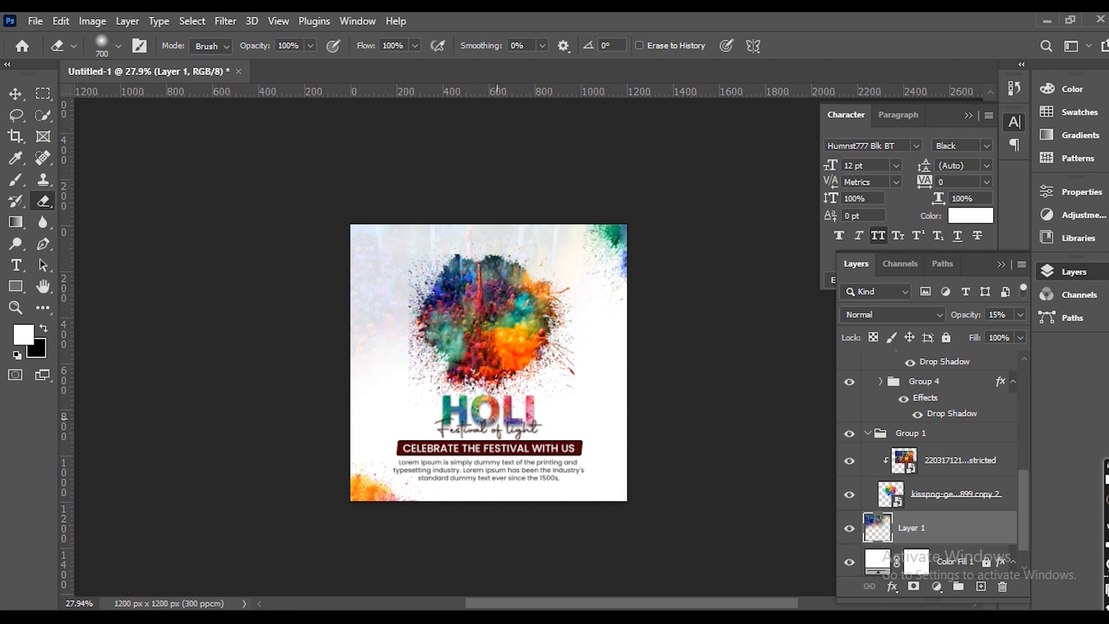
# - Set the partly erased crowd photo layer's opacity to 10% and lock the layer
pyautogui.click(15, 93)
pyautogui.click(185, 381)
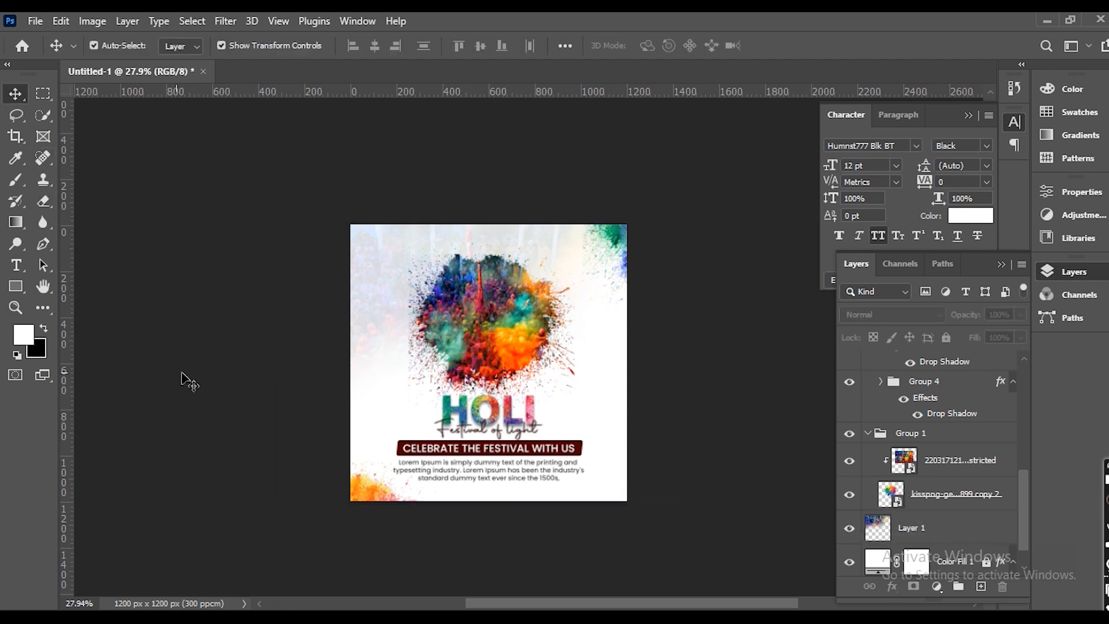
pyautogui.click(381, 286)
pyautogui.write('10')
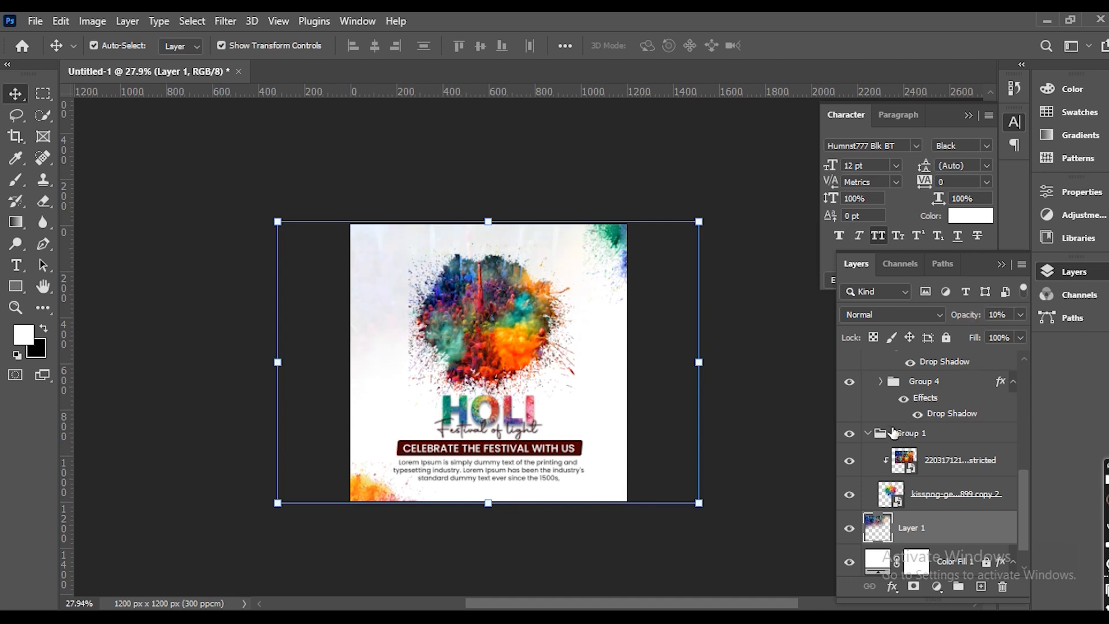
pyautogui.hotkey('ctrl', '/')
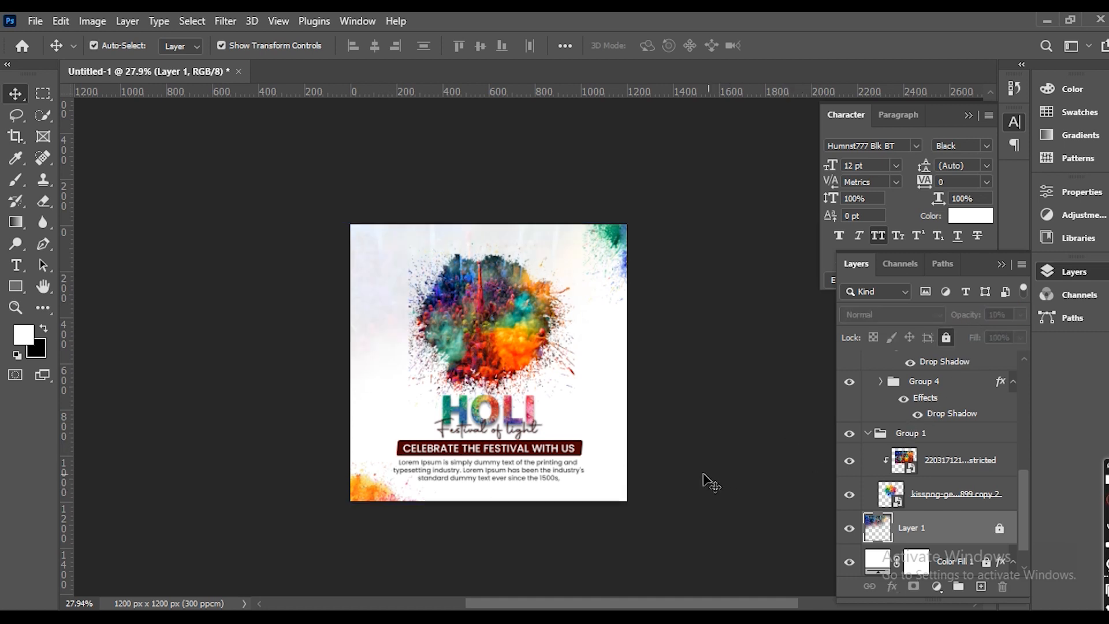
pyautogui.keyDown('ctrl'); pyautogui.click(704, 472); pyautogui.keyUp('ctrl')
# - Switch to the browser and search Google Images for "social medi icon"
pyautogui.scroll(2, 512, 476)
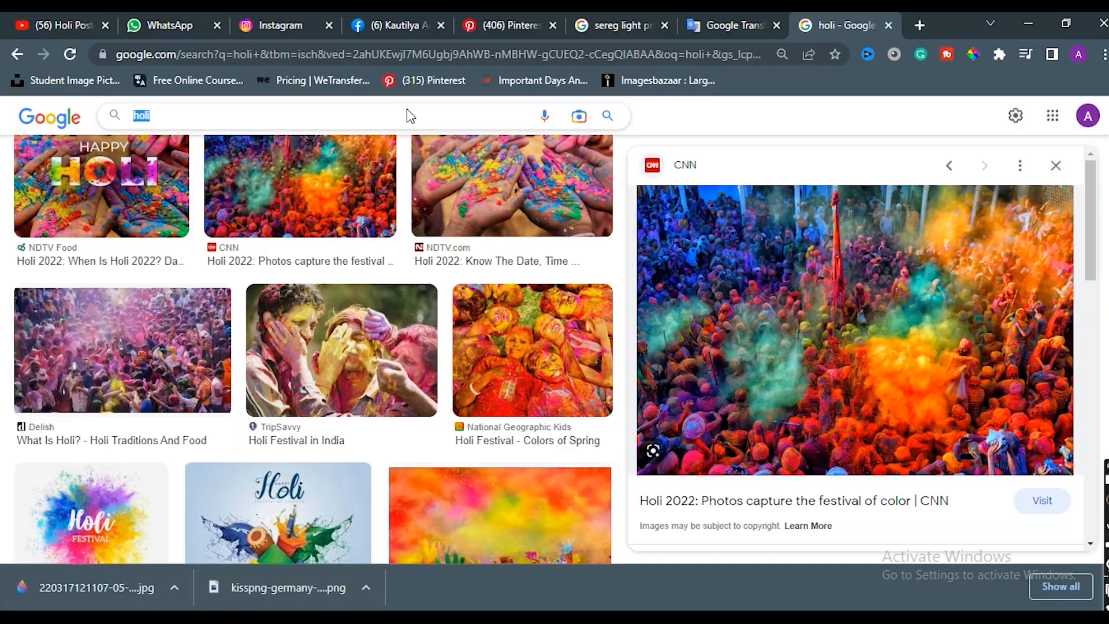
pyautogui.write('social me')
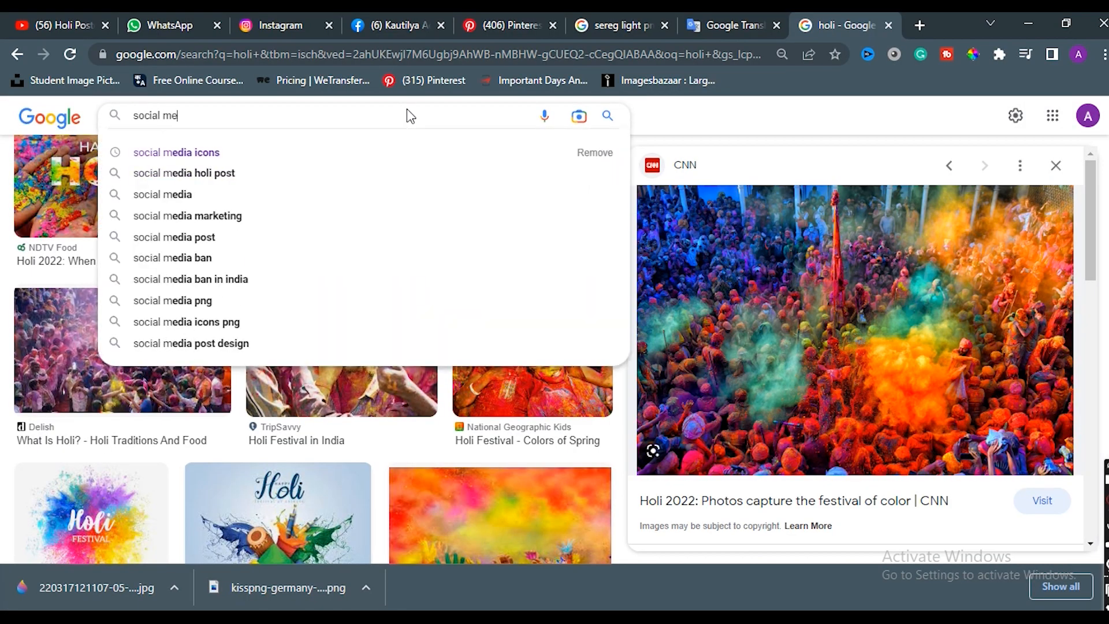
pyautogui.write('di aicon')
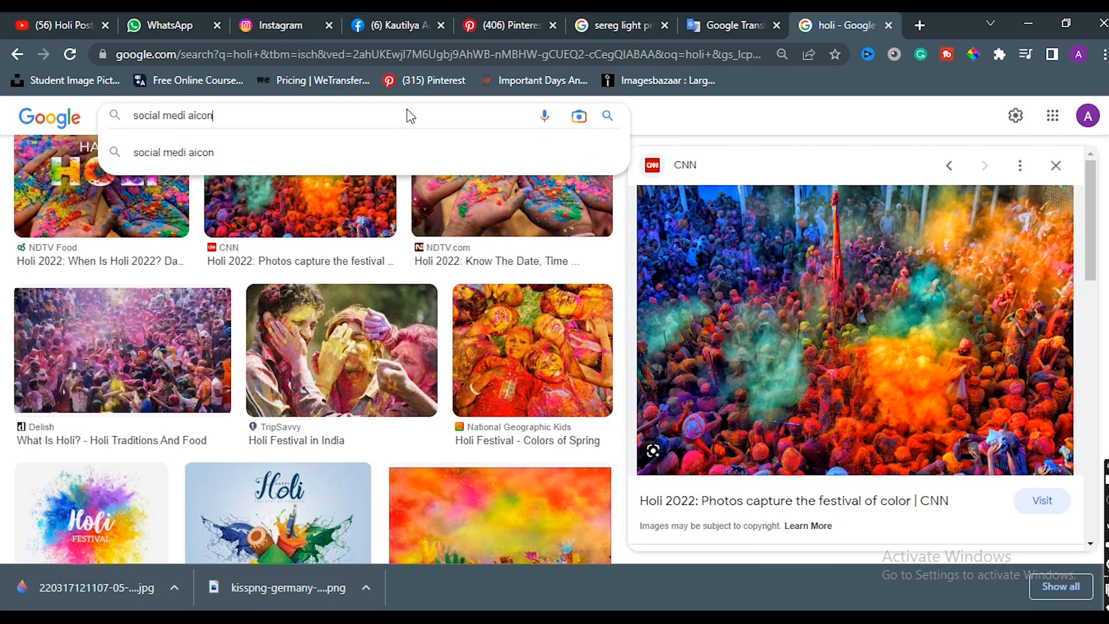
pyautogui.press('Return')
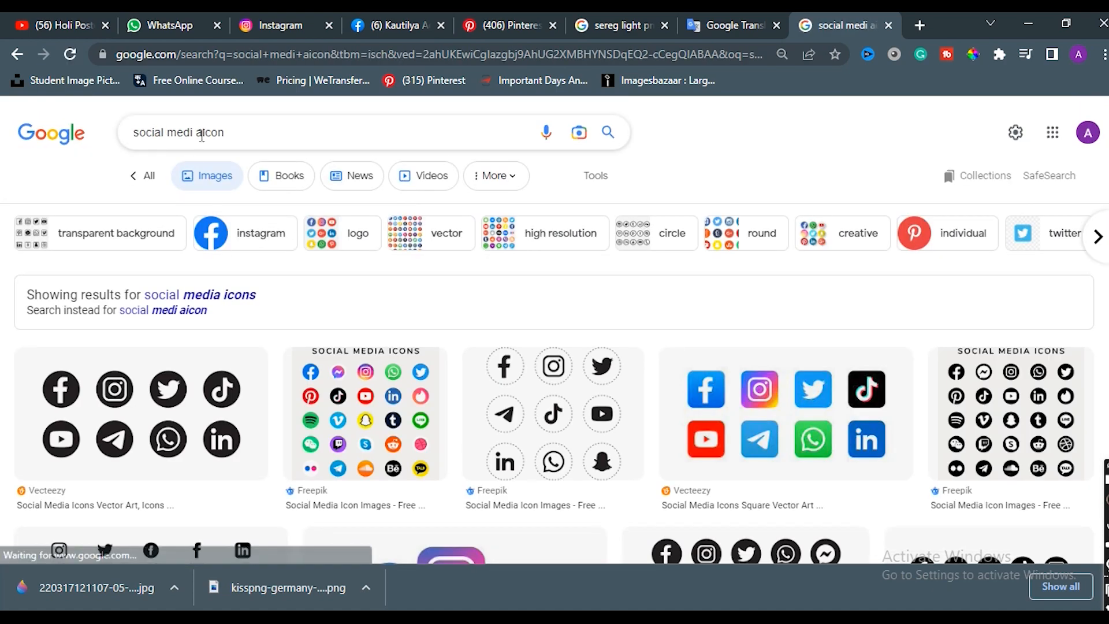
pyautogui.click(201, 133)
pyautogui.press('BackSpace')
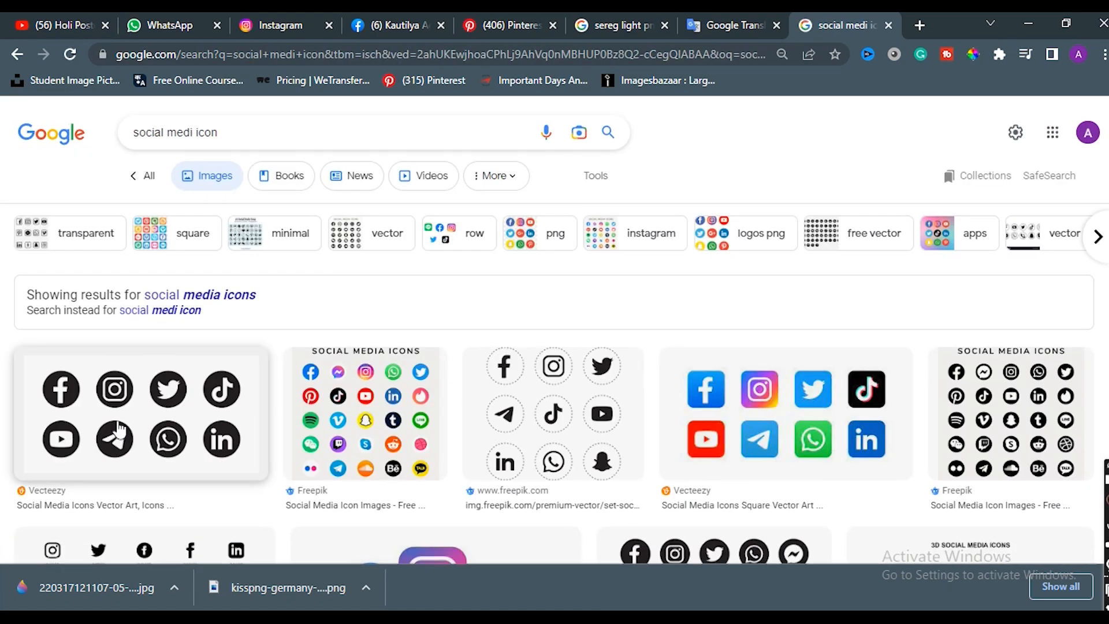
# - Open the black round social media icons image at full size in a new tab and save it
pyautogui.click(118, 429)
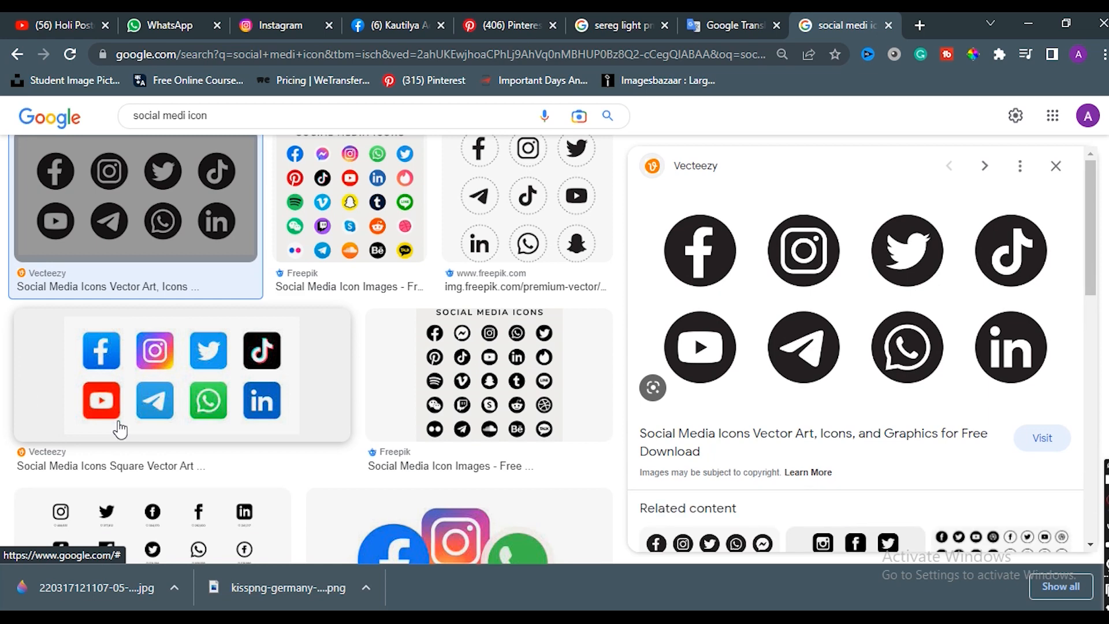
pyautogui.rightClick(830, 310)
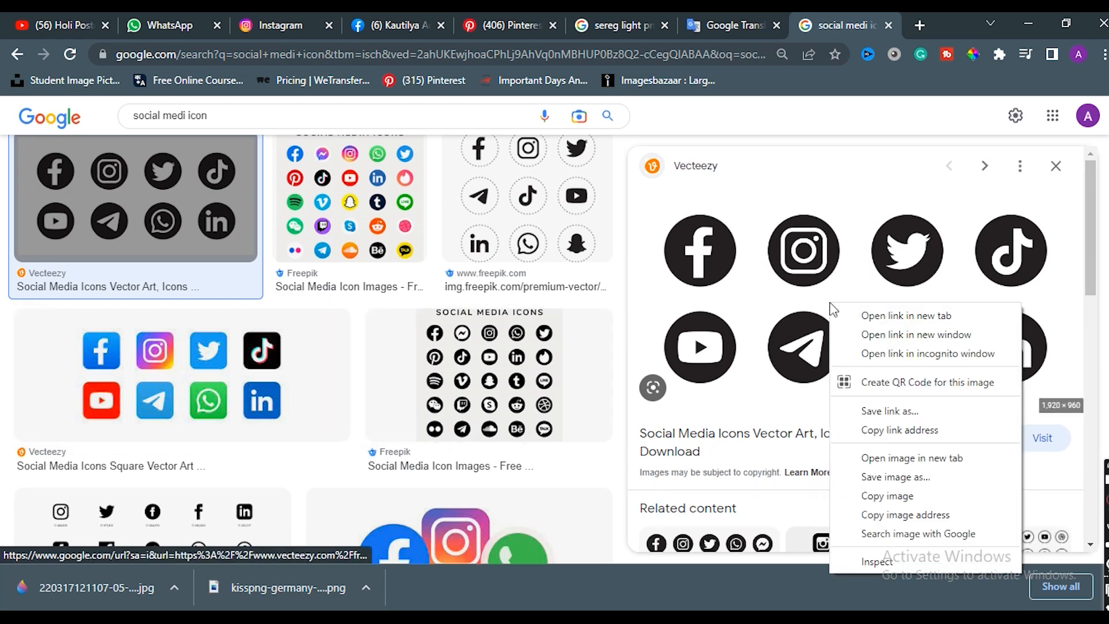
pyautogui.click(918, 456)
pyautogui.rightClick(483, 279)
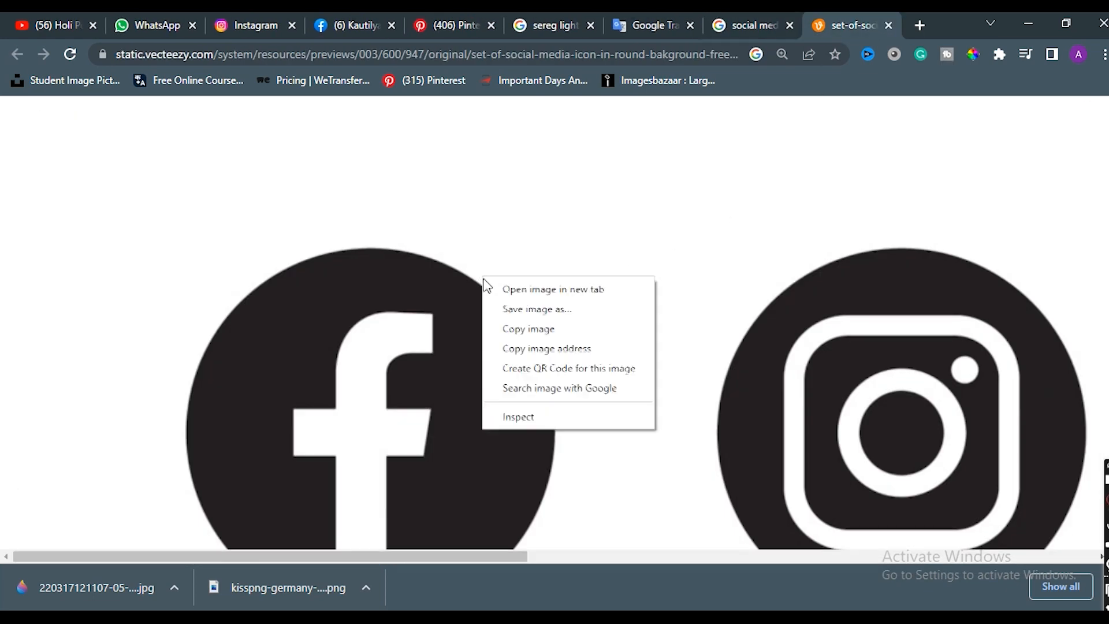
pyautogui.click(512, 314)
pyautogui.press('Return')
# - Place the downloaded social media icons image into the Holi design in Photoshop and rasterize its layer
pyautogui.moveTo(74, 588); pyautogui.dragTo(492, 415)
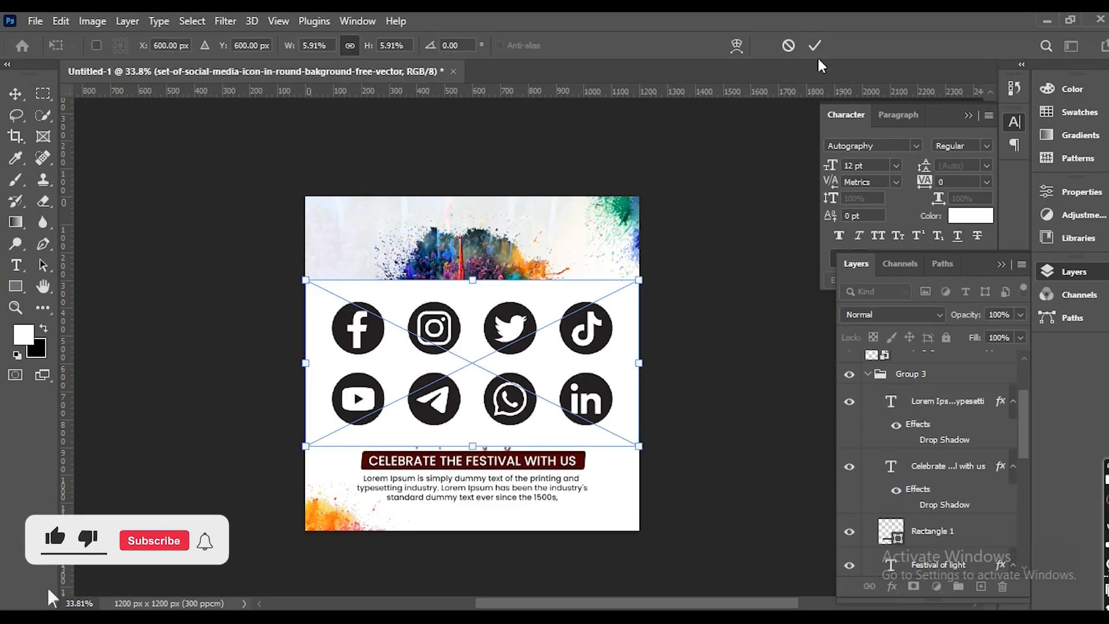
pyautogui.click(815, 45)
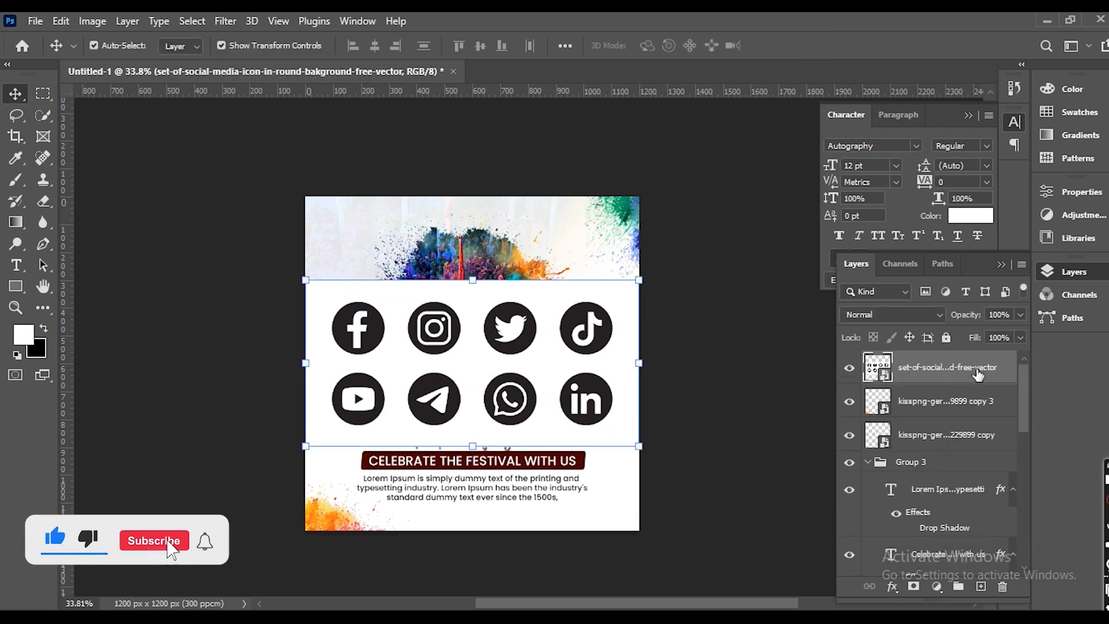
pyautogui.rightClick(978, 375)
pyautogui.click(797, 330)
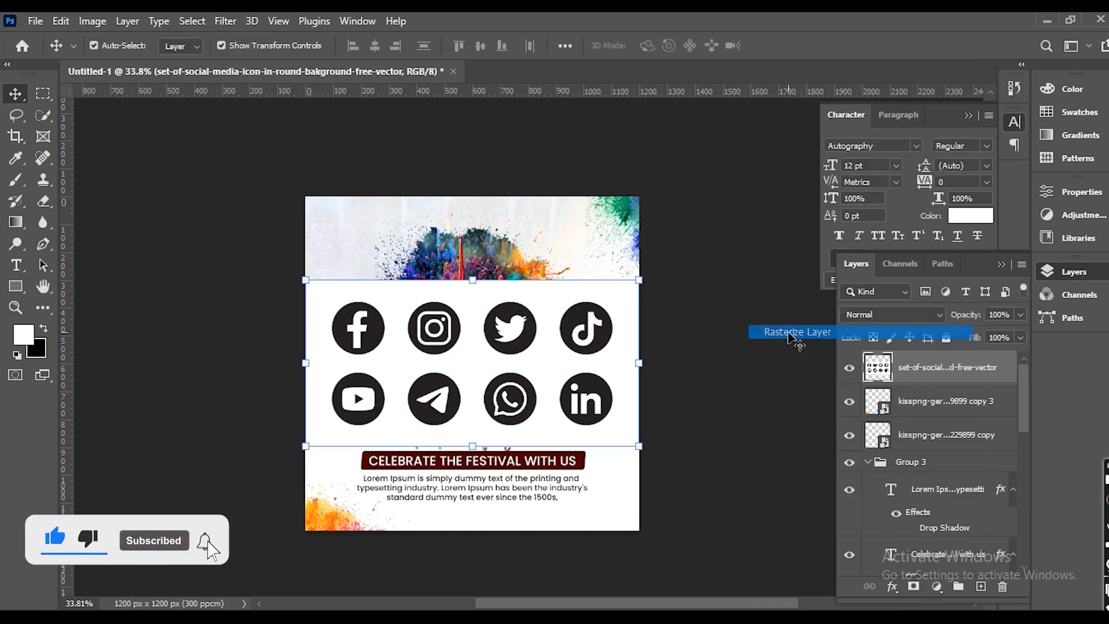
# - Remove the white background around the social media icons with the Magic Wand and clear the selection
pyautogui.click(43, 115)
pyautogui.click(93, 141)
pyautogui.click(412, 310)
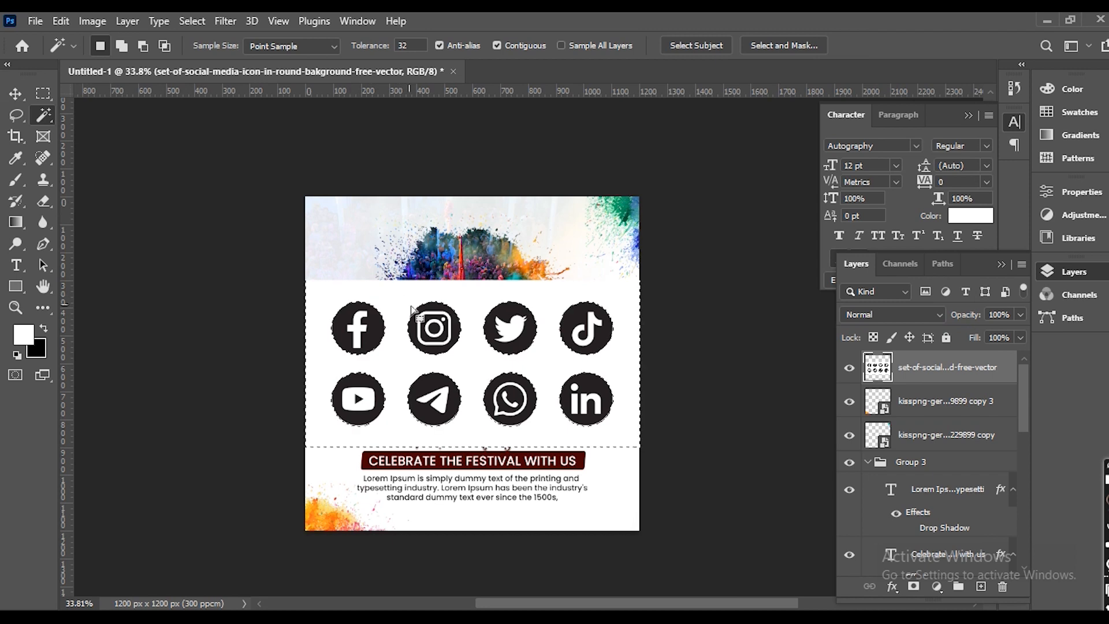
pyautogui.press('Delete')
pyautogui.hotkey('ctrl', 'd')
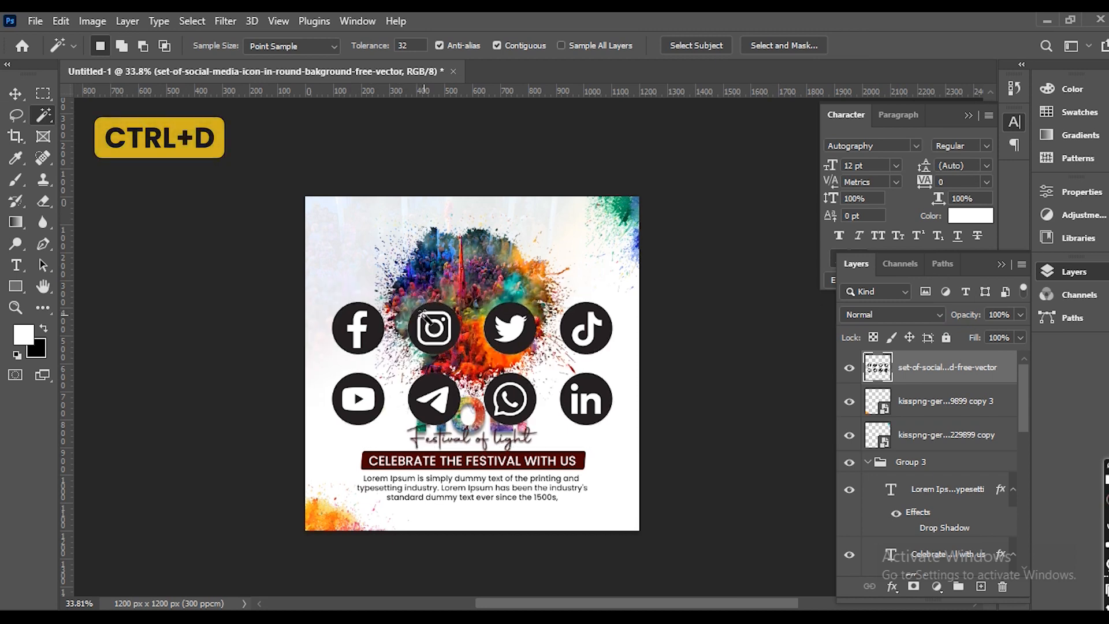
# - Scale the icon sheet down to 25.83% and position it under the body text near the canvas's lower edge
pyautogui.click(15, 94)
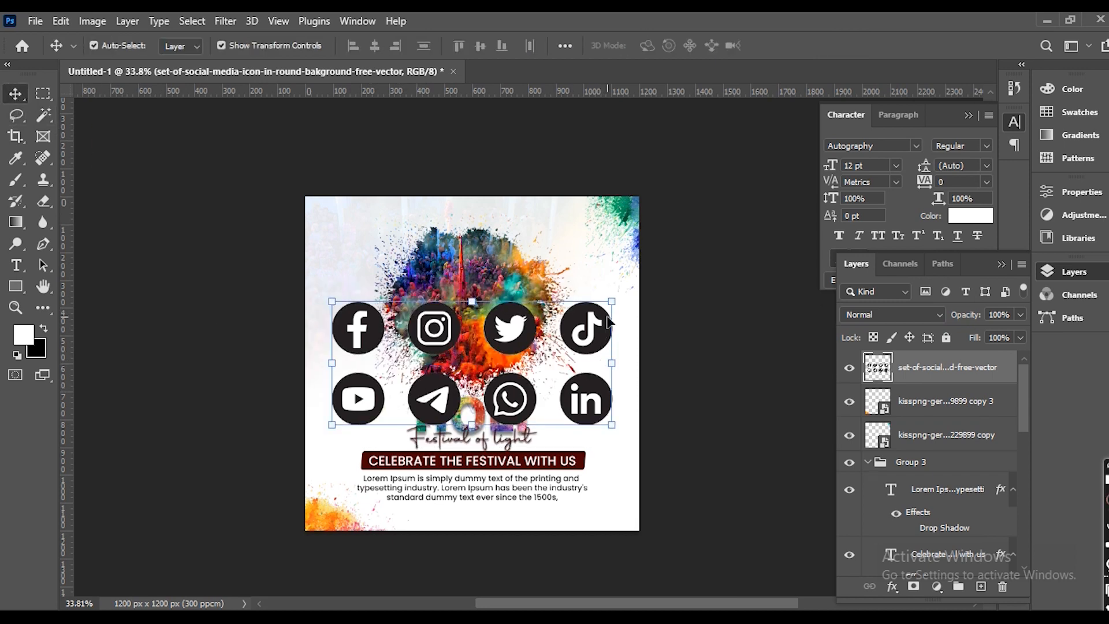
pyautogui.hotkey('ctrl', 't')
pyautogui.moveTo(611, 302); pyautogui.dragTo(536, 523)
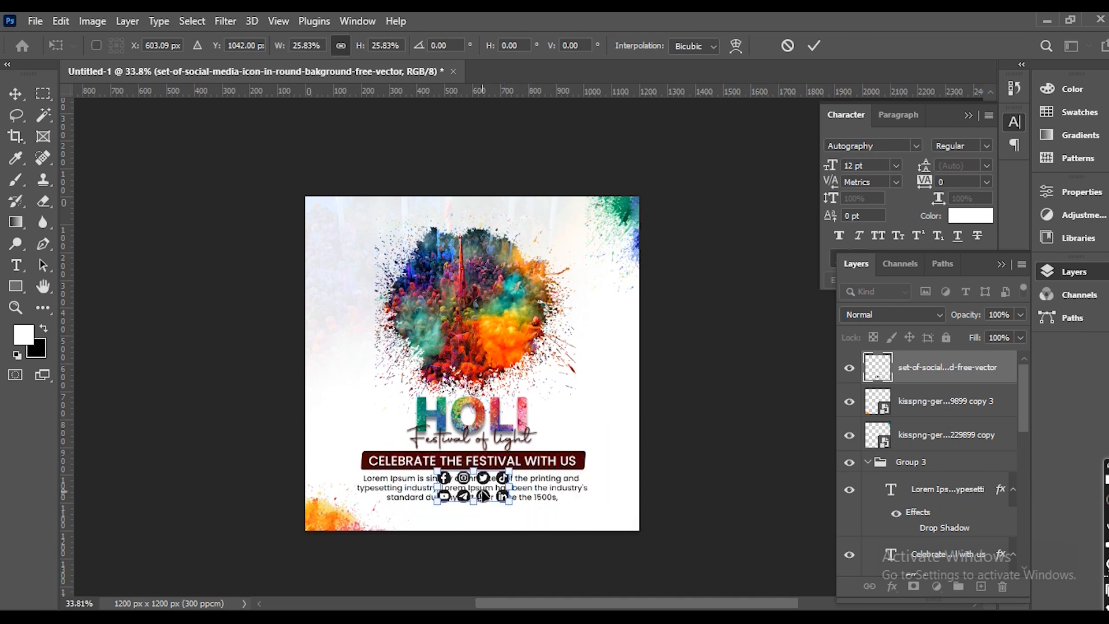
pyautogui.moveTo(484, 495); pyautogui.dragTo(488, 517)
pyautogui.scroll(2, 496, 572)
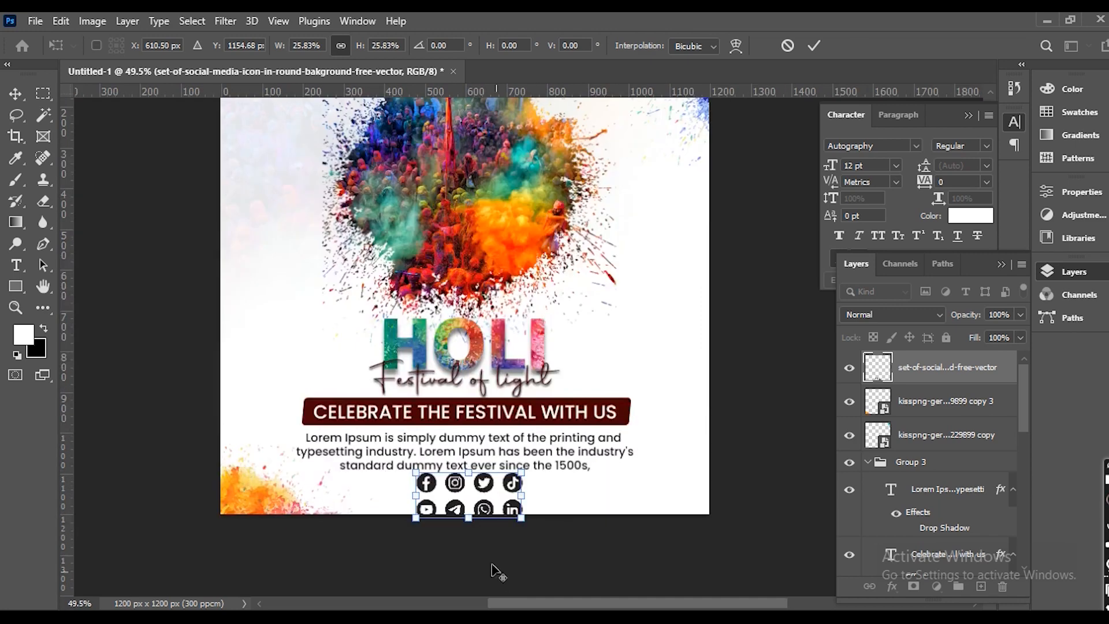
pyautogui.scroll(4, 496, 572)
pyautogui.press('Return')
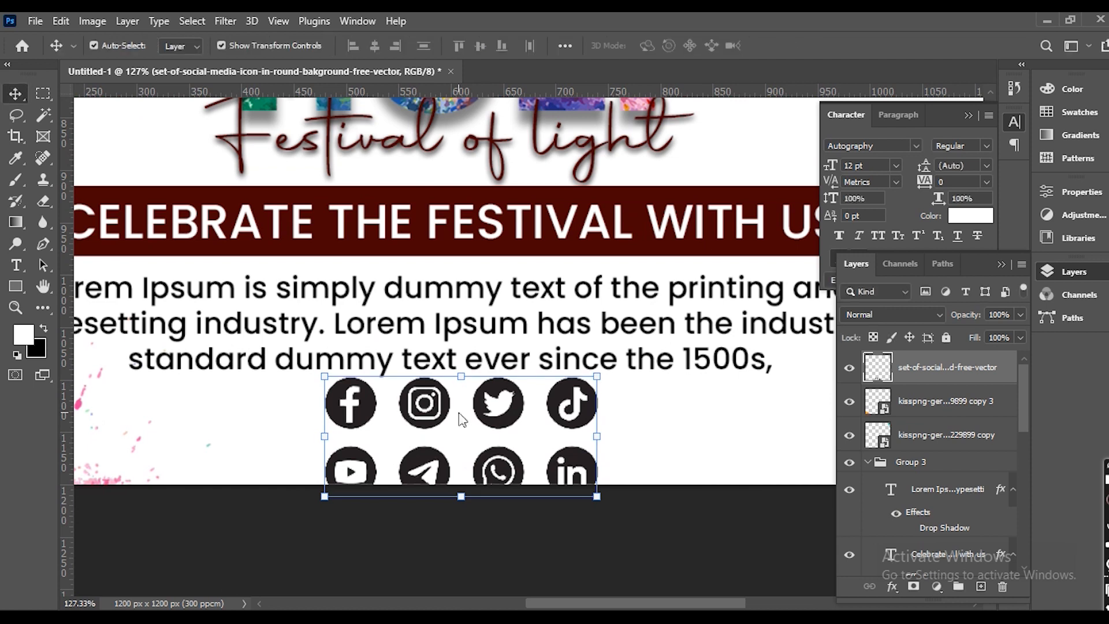
# - Shift the icons fully onto the canvas, cut out the lower row and paste it as a separate, offset layer
pyautogui.moveTo(506, 400); pyautogui.dragTo(469, 370)
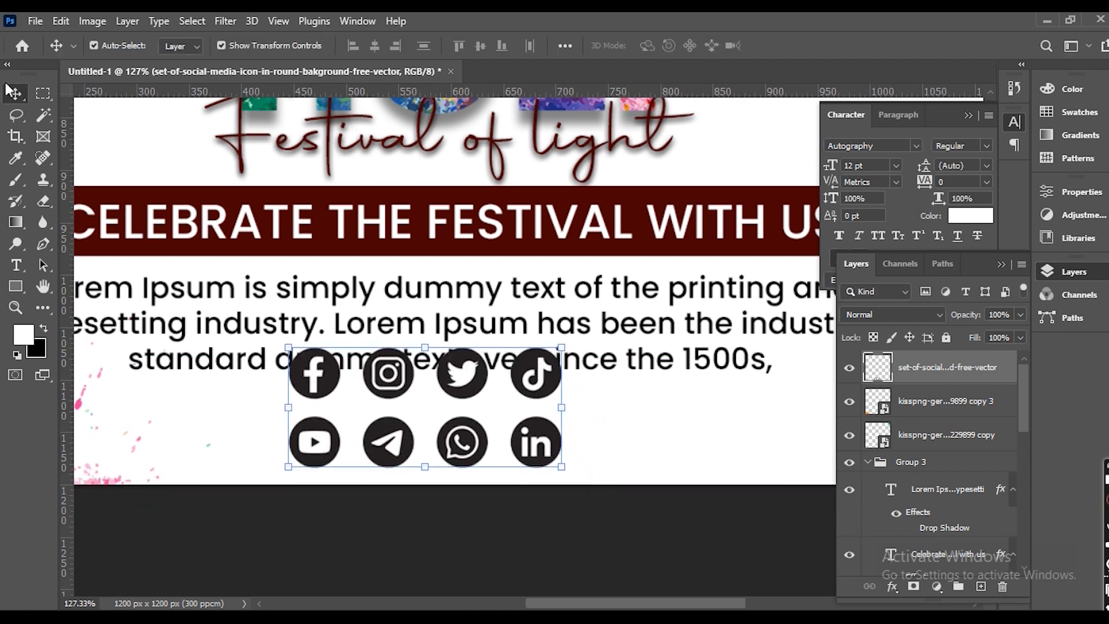
pyautogui.click(42, 95)
pyautogui.moveTo(279, 407); pyautogui.dragTo(611, 479)
pyautogui.hotkey('ctrl', 'x')
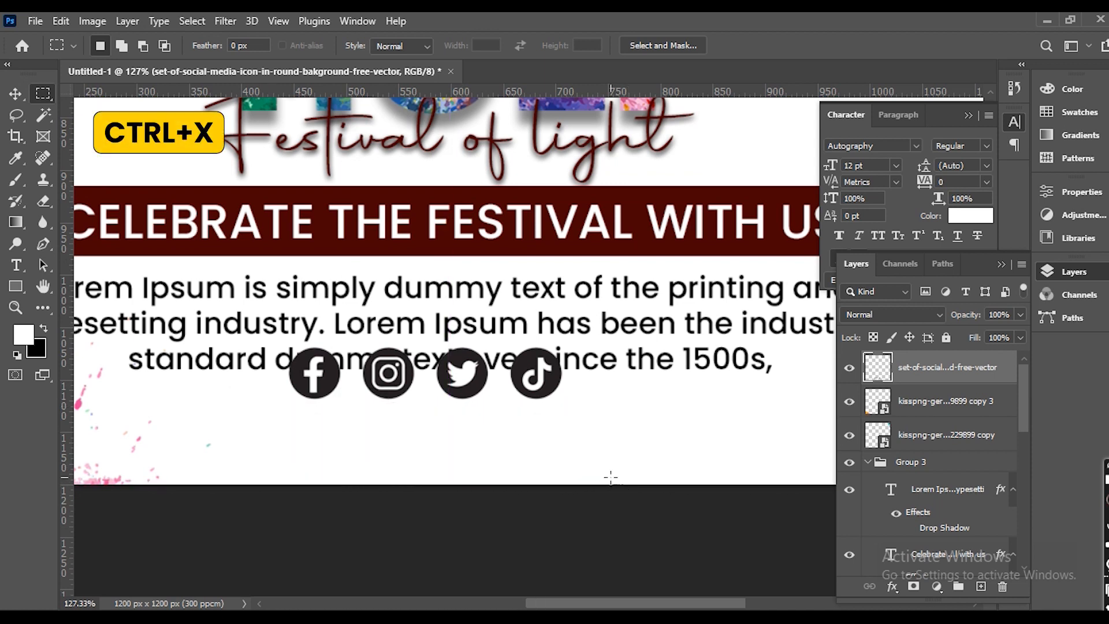
pyautogui.click(15, 93)
pyautogui.hotkey('ctrl', 'v')
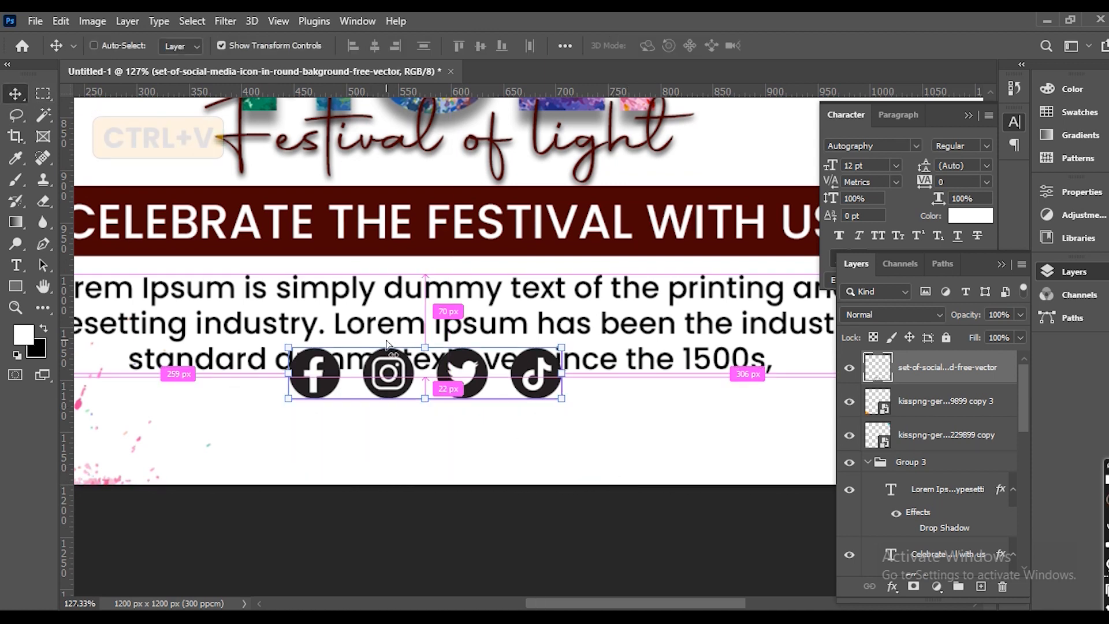
pyautogui.moveTo(487, 294); pyautogui.dragTo(616, 451)
# - Marquee-select the TikTok icon on the upper row's layer and cut it out
pyautogui.click(545, 378)
pyautogui.press('m')
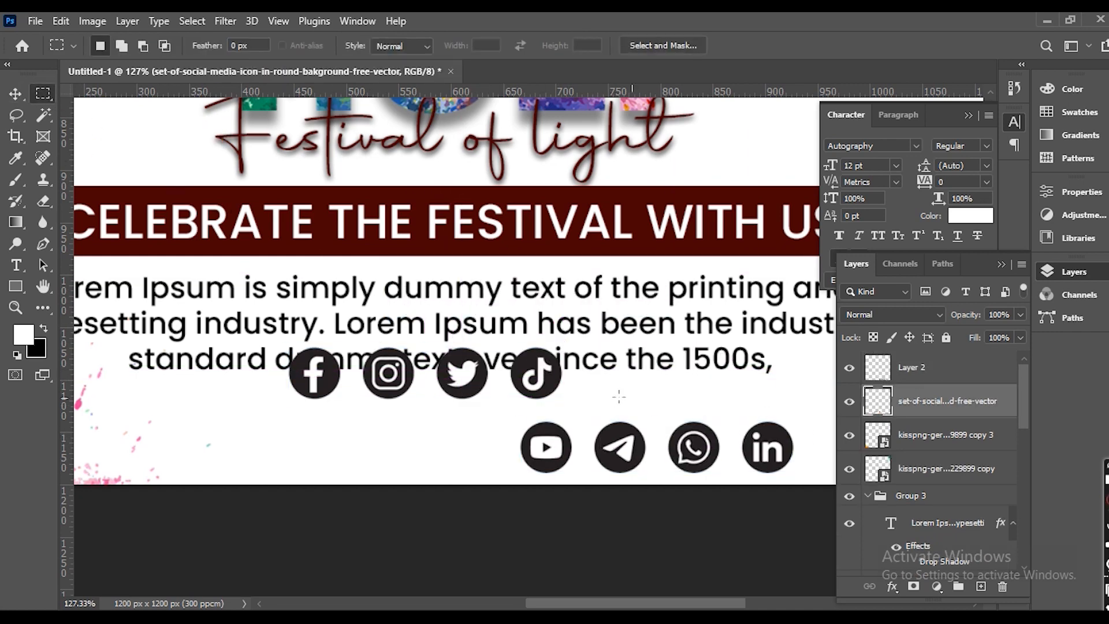
pyautogui.moveTo(500, 341)
pyautogui.mouseDown()
pyautogui.moveTo(601, 402)
pyautogui.moveTo(514, 479)
pyautogui.mouseUp()
pyautogui.hotkey('ctrl', 'x')
# - Try to cut the YouTube icon while the upper row's layer is active, undoing the stray pasted TikTok icon
pyautogui.hotkey('ctrl', 'x')
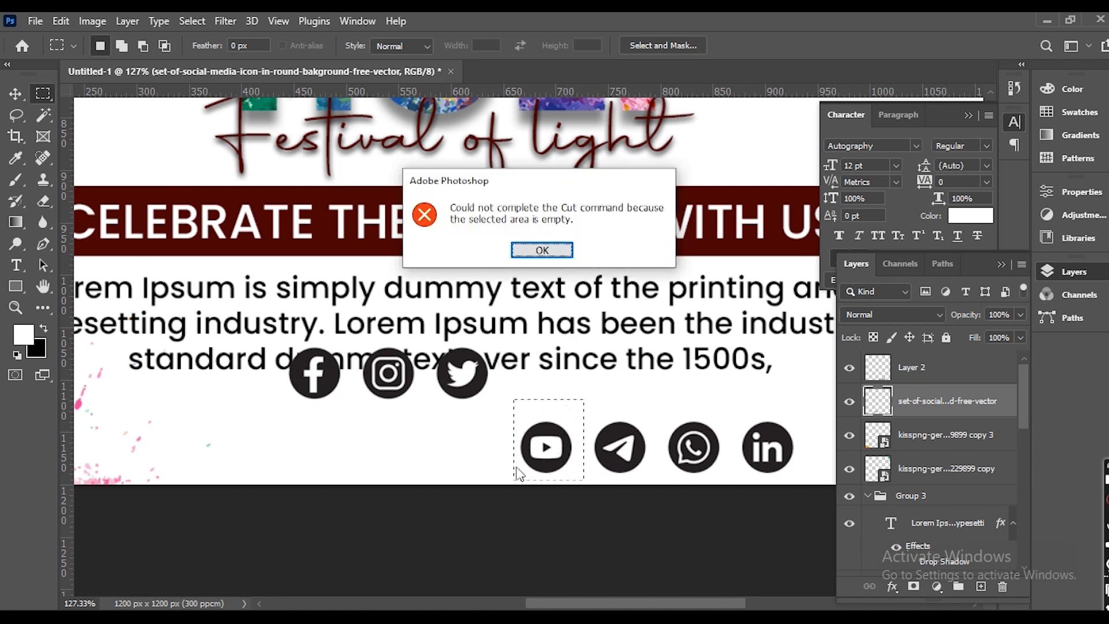
pyautogui.click(559, 252)
pyautogui.hotkey('ctrl', 'j')
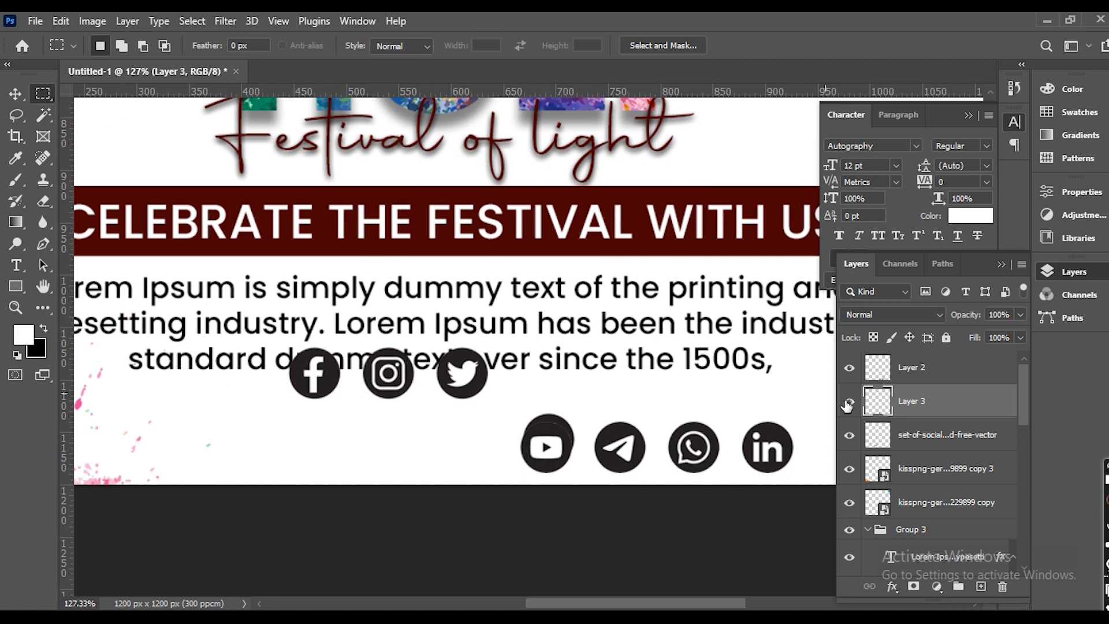
pyautogui.hotkey('ctrl', 'z')
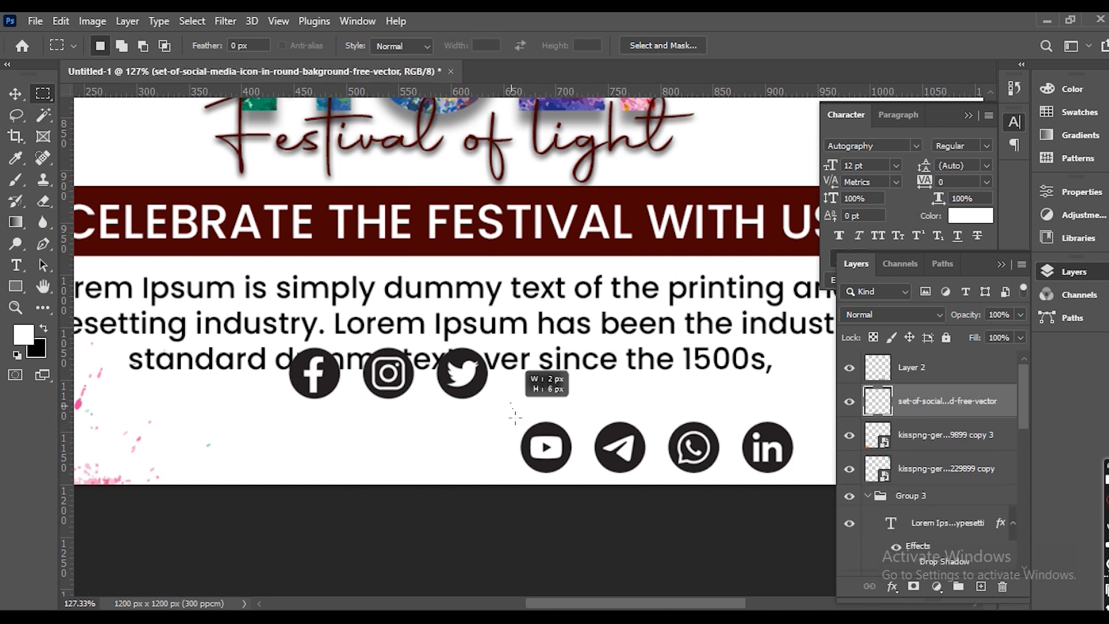
pyautogui.moveTo(511, 403); pyautogui.dragTo(582, 484)
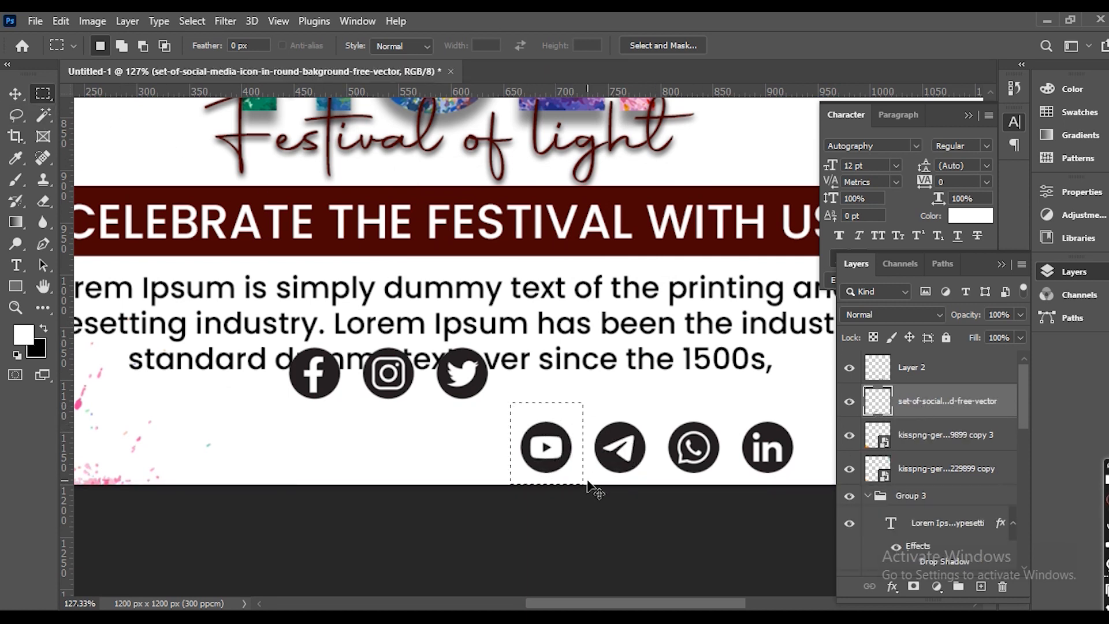
pyautogui.hotkey('ctrl', 'x')
pyautogui.click(534, 245)
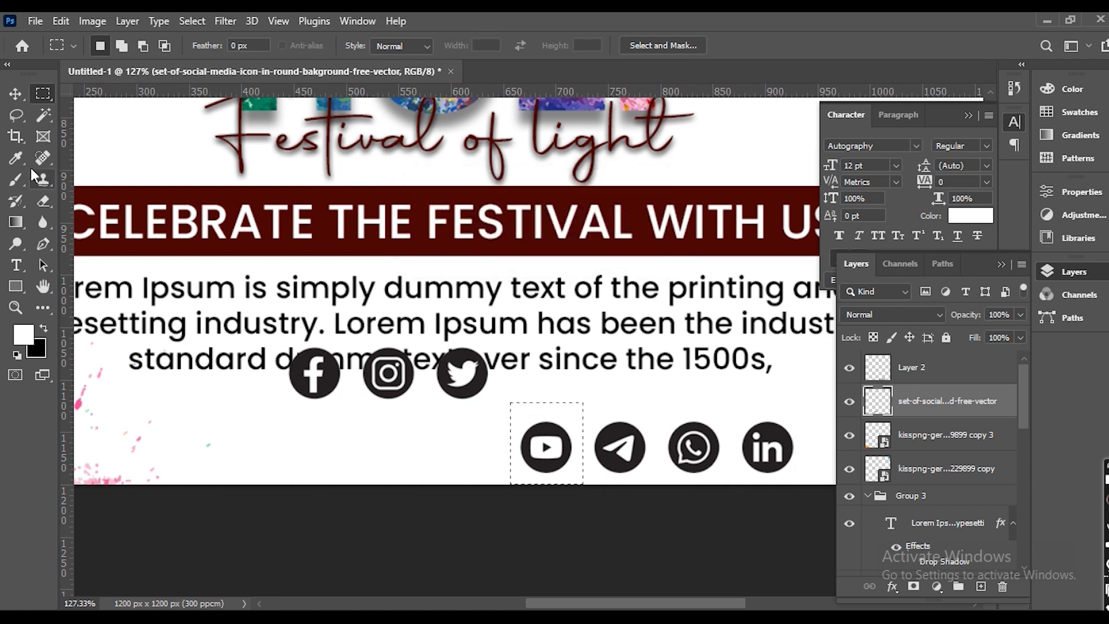
pyautogui.hotkey('ctrl', 'd')
# - Cut the YouTube icon out of the lower row's layer and delete the remaining Telegram, WhatsApp and LinkedIn icons
pyautogui.click(14, 93)
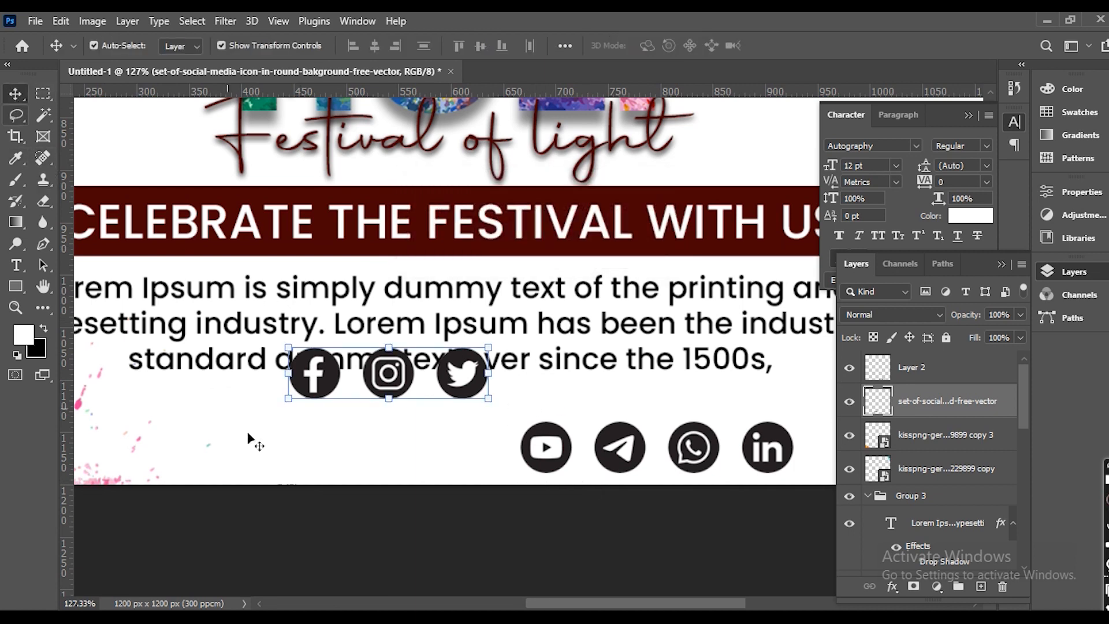
pyautogui.click(562, 490)
pyautogui.click(563, 457)
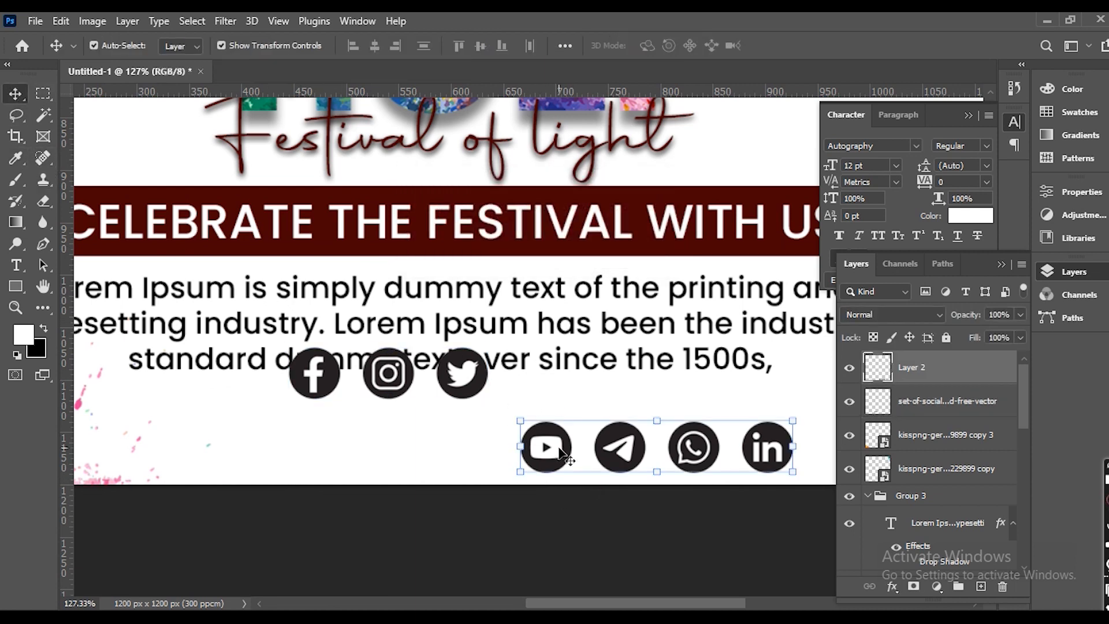
pyautogui.click(43, 94)
pyautogui.moveTo(517, 417); pyautogui.dragTo(574, 488)
pyautogui.hotkey('ctrl', 'x')
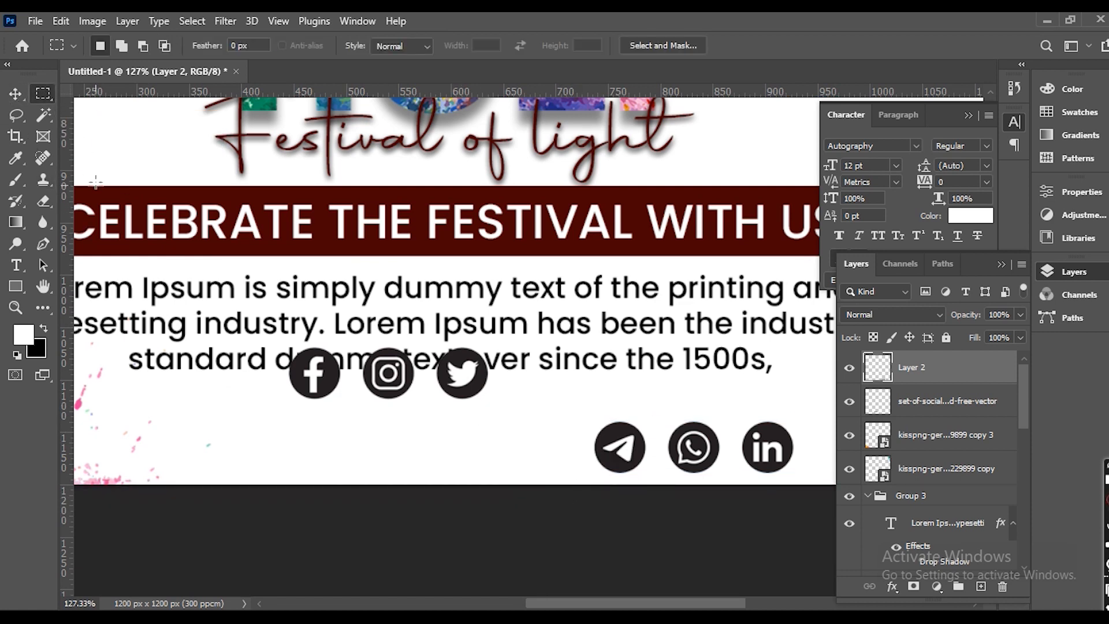
pyautogui.click(15, 93)
pyautogui.press('Delete')
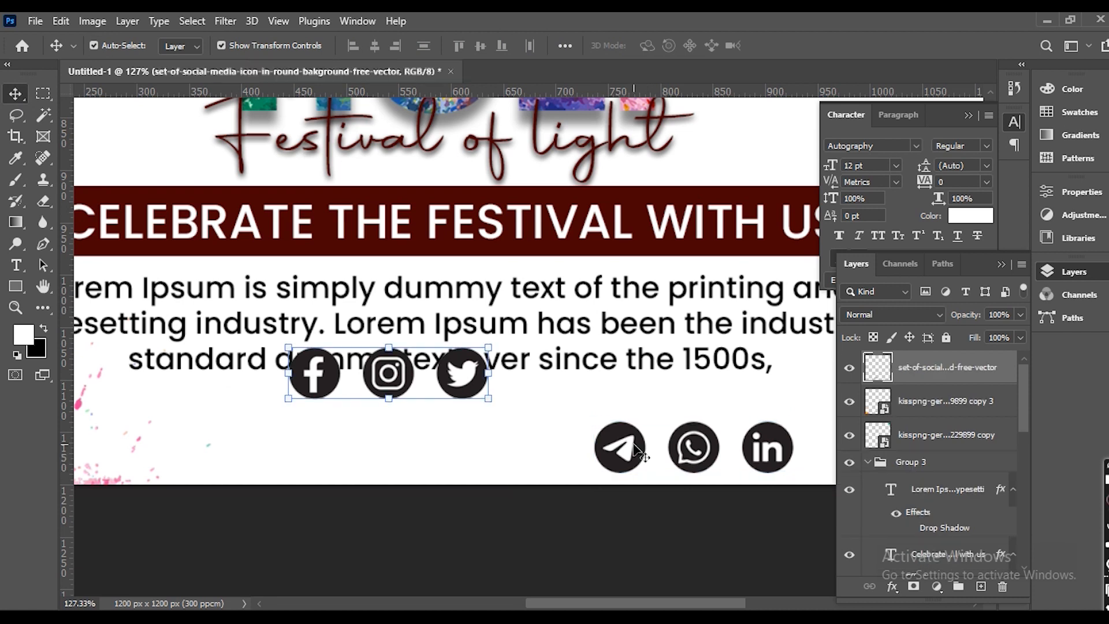
# - Move the three-icon row below the body text and paste the YouTube icon in line beside the Twitter icon
pyautogui.moveTo(462, 369); pyautogui.dragTo(461, 437)
pyautogui.hotkey('ctrl', 'v')
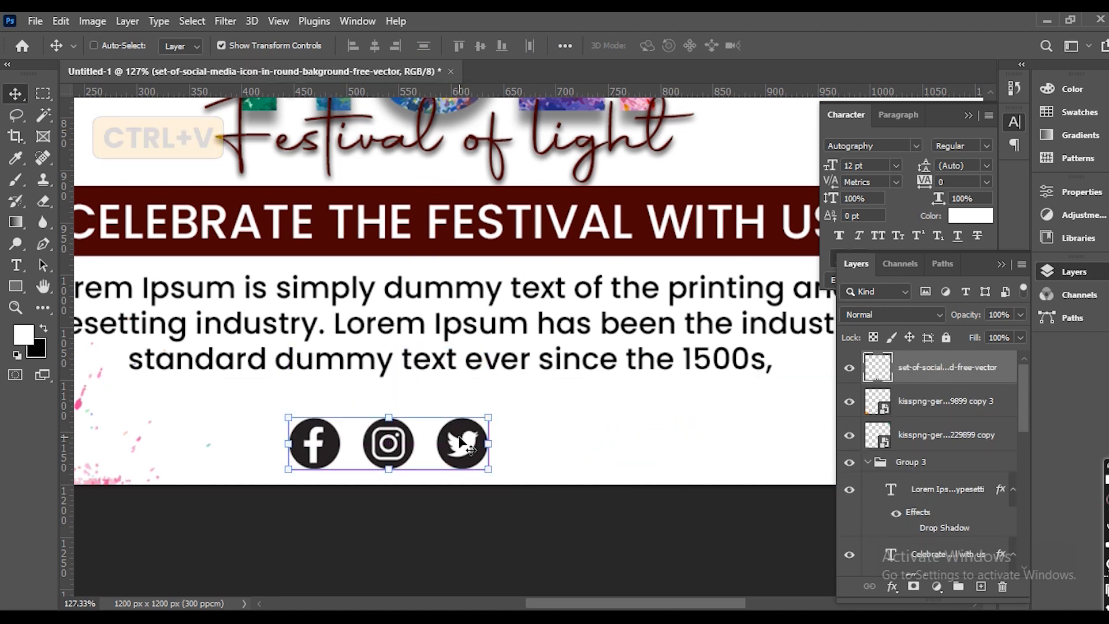
pyautogui.hotkey('ctrl', 't')
pyautogui.moveTo(545, 337); pyautogui.dragTo(555, 445)
pyautogui.press('Escape')
pyautogui.moveTo(535, 298); pyautogui.dragTo(538, 451)
pyautogui.keyDown('shift'); pyautogui.click(462, 448); pyautogui.keyUp('shift')
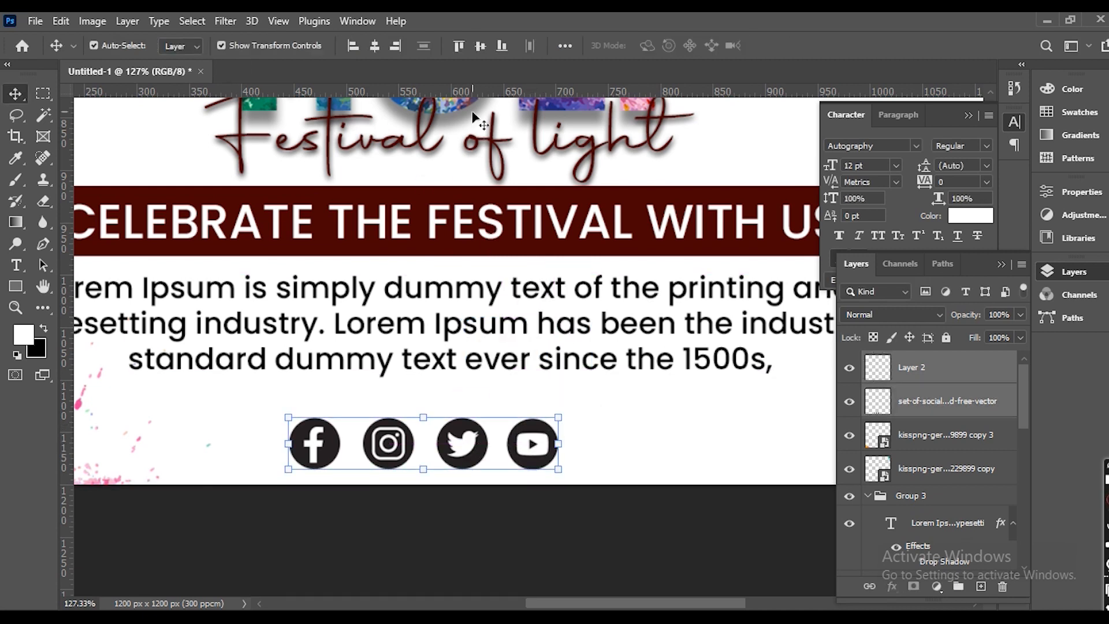
pyautogui.click(650, 473)
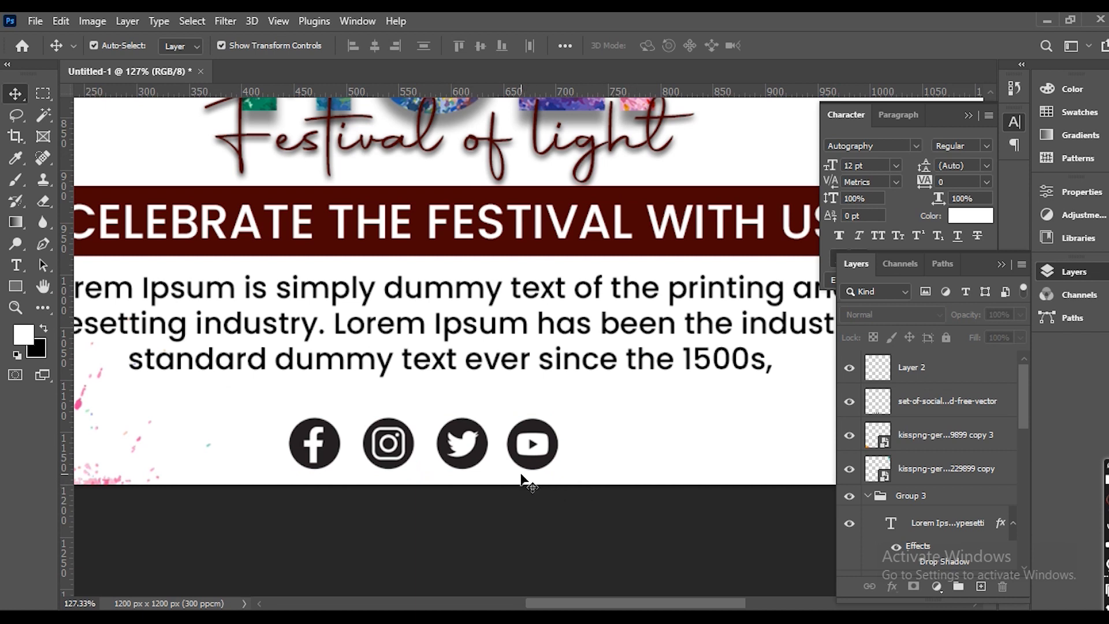
pyautogui.moveTo(527, 451); pyautogui.dragTo(531, 450)
# - Merge the YouTube icon and the three-icon row into one layer
pyautogui.click(616, 511)
pyautogui.moveTo(623, 532); pyautogui.dragTo(377, 454)
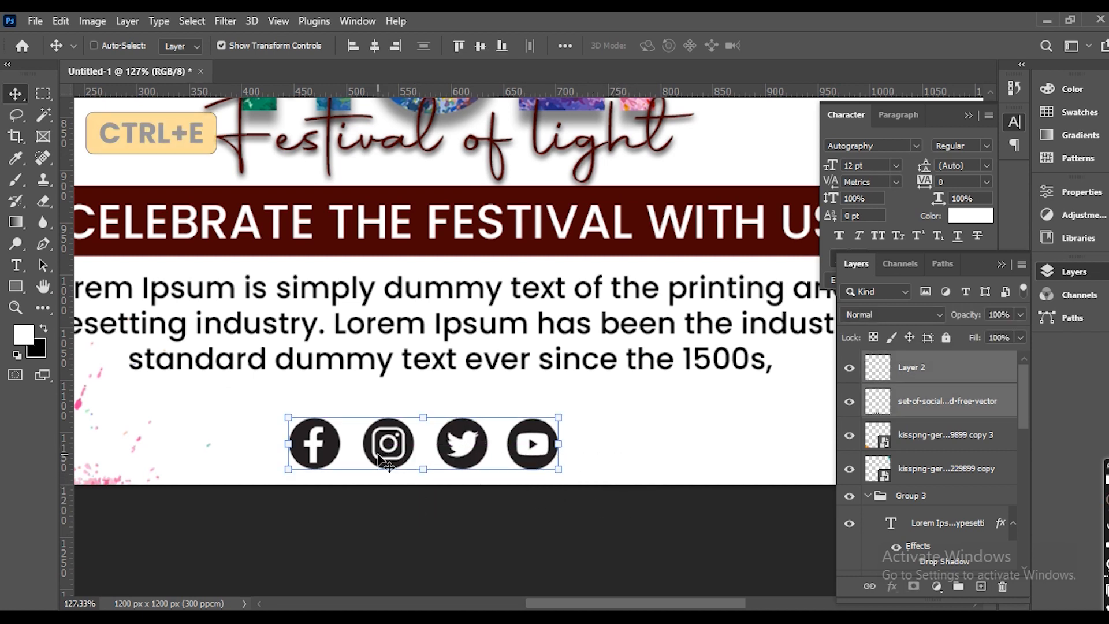
pyautogui.hotkey('ctrl', 'e')
pyautogui.click(595, 532)
# - Center the merged icon row horizontally on the canvas and nudge it slightly upward
pyautogui.scroll(-2, 574, 466)
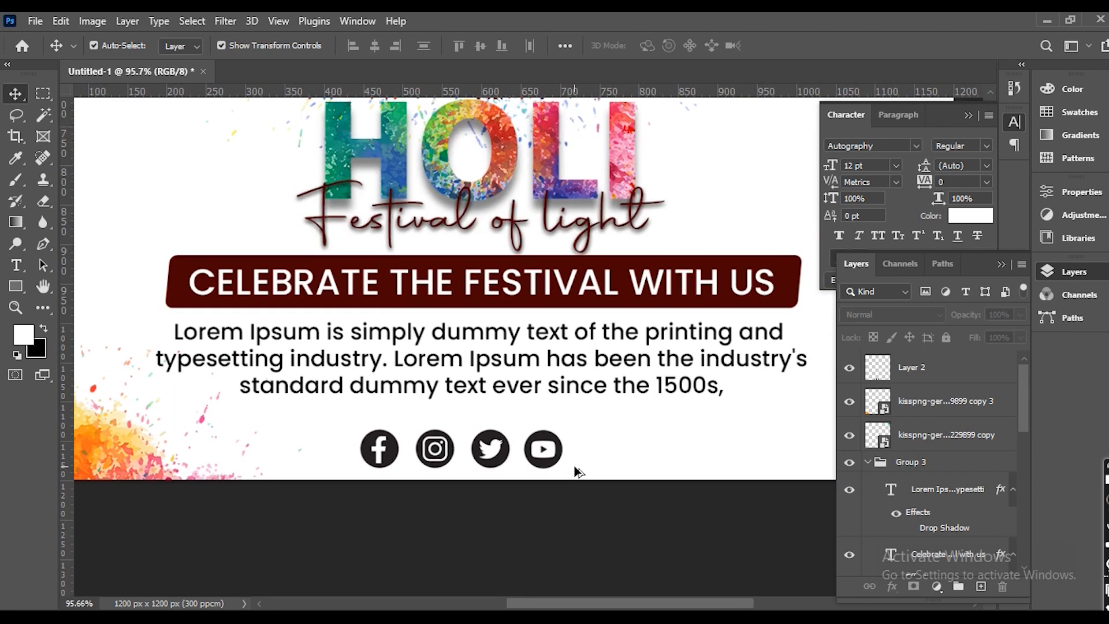
pyautogui.click(492, 445)
pyautogui.hotkey('ctrl', 'a')
pyautogui.click(373, 48)
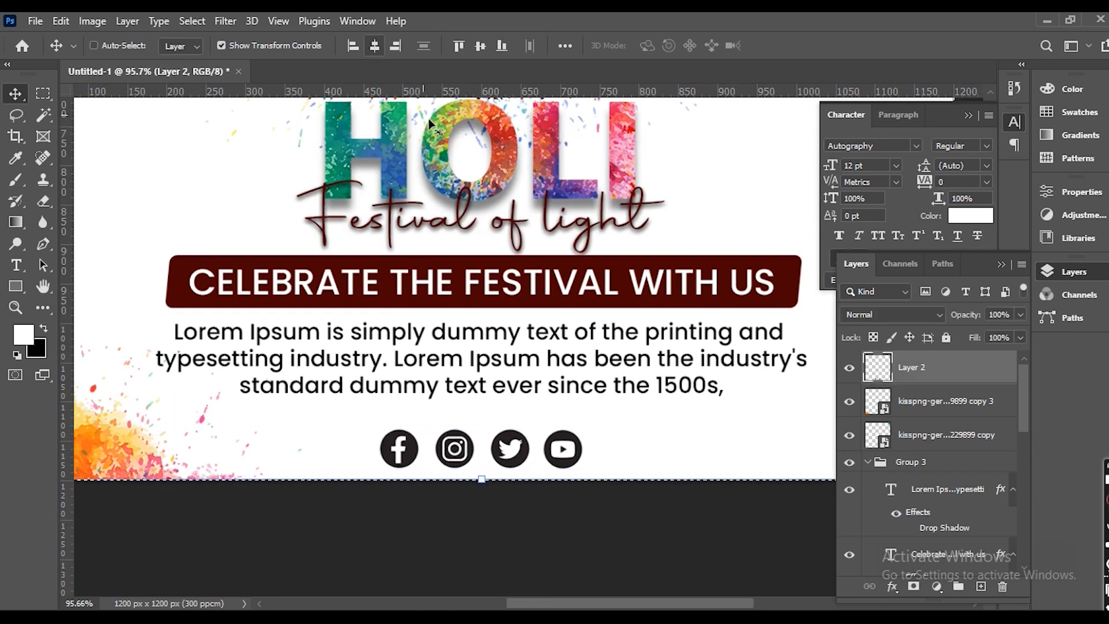
pyautogui.hotkey('ctrl', 'd')
pyautogui.hotkey('shift', 'Up')
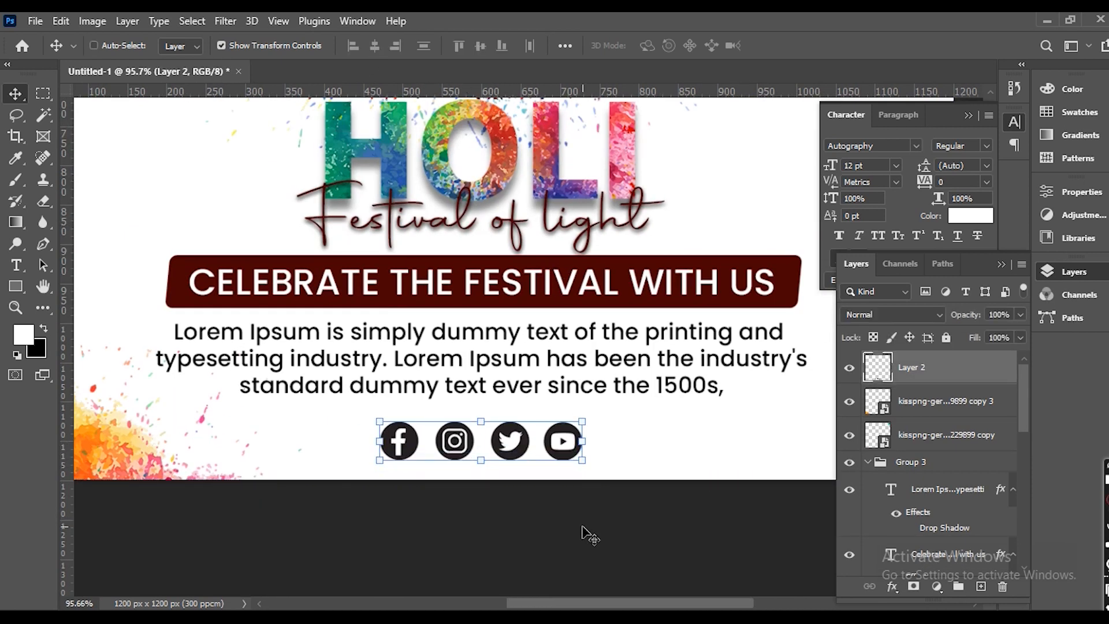
# - Scale the social media icon row down around its center and deselect it
pyautogui.hotkey('ctrl', 't')
pyautogui.moveTo(583, 426); pyautogui.dragTo(559, 477)
pyautogui.press('Return')
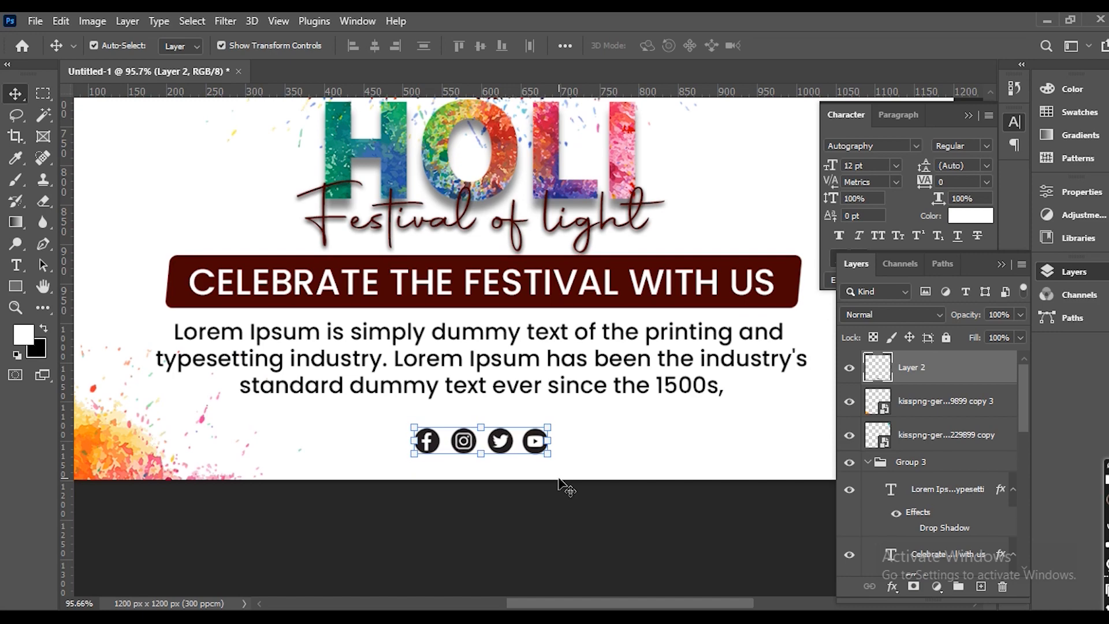
pyautogui.click(590, 582)
pyautogui.hotkey('ctrl', '0')
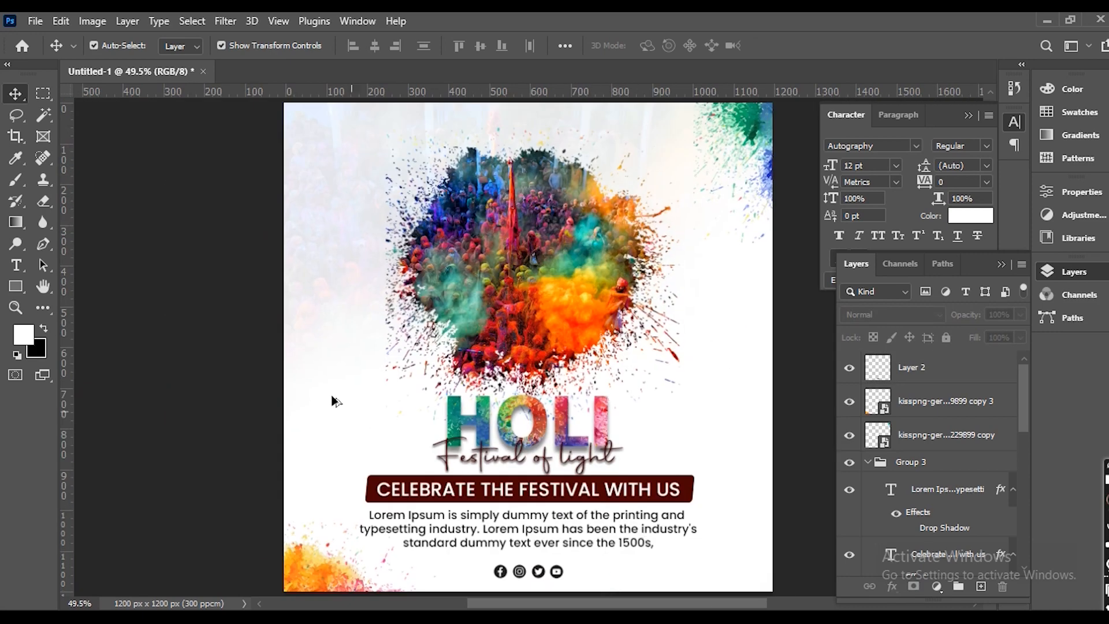
pyautogui.scroll(-1, 359, 480)
pyautogui.scroll(2, 513, 534)
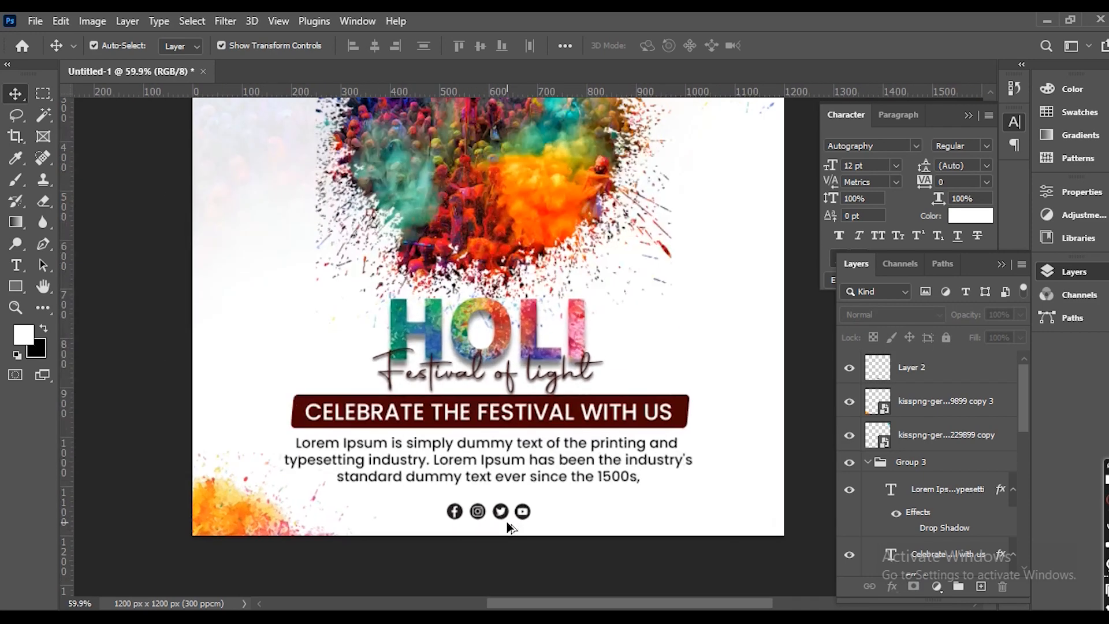
# - Scale the social media icon row down further around its center to about 150 by 30 px and deselect it
pyautogui.scroll(3, 510, 527)
pyautogui.click(543, 504)
pyautogui.moveTo(547, 491); pyautogui.dragTo(537, 495)
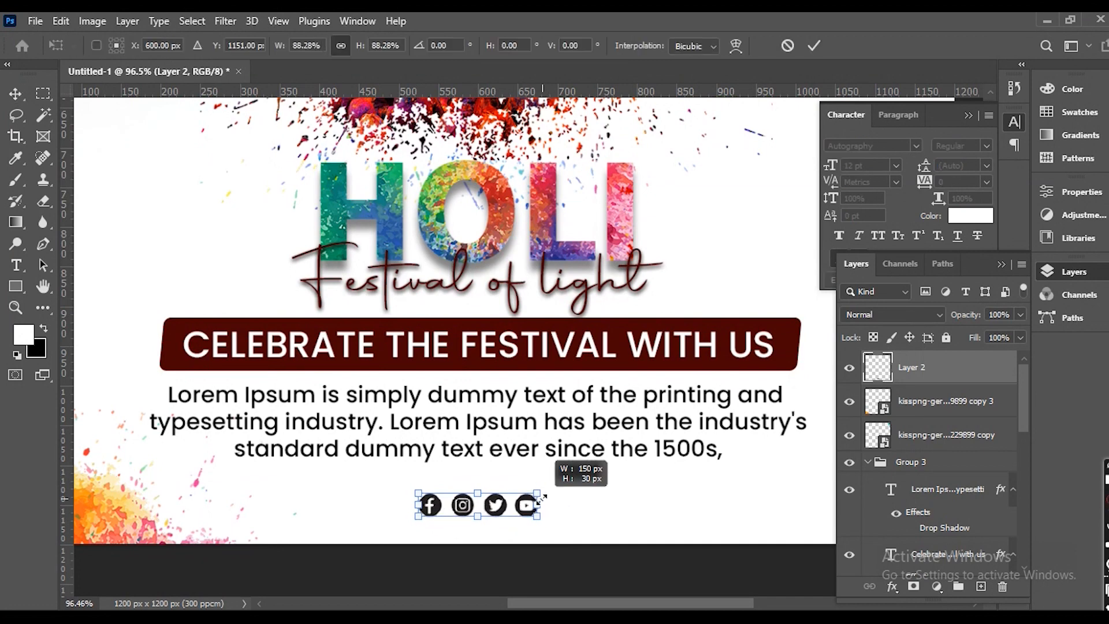
pyautogui.press('Return')
pyautogui.click(621, 566)
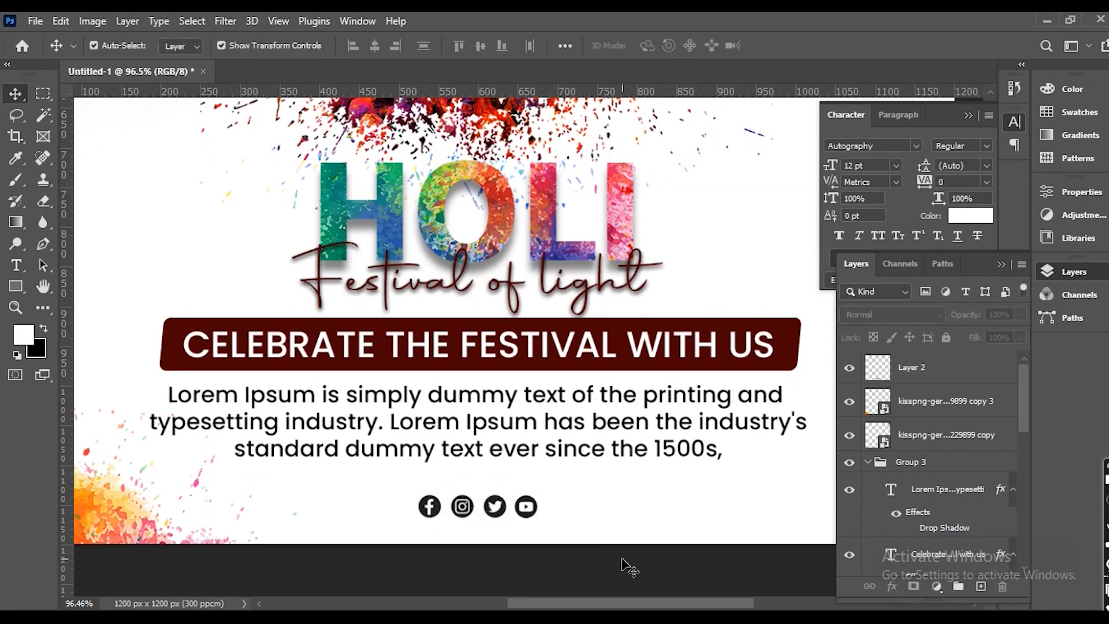
pyautogui.hotkey('ctrl', '0')
pyautogui.scroll(-1, 234, 324)
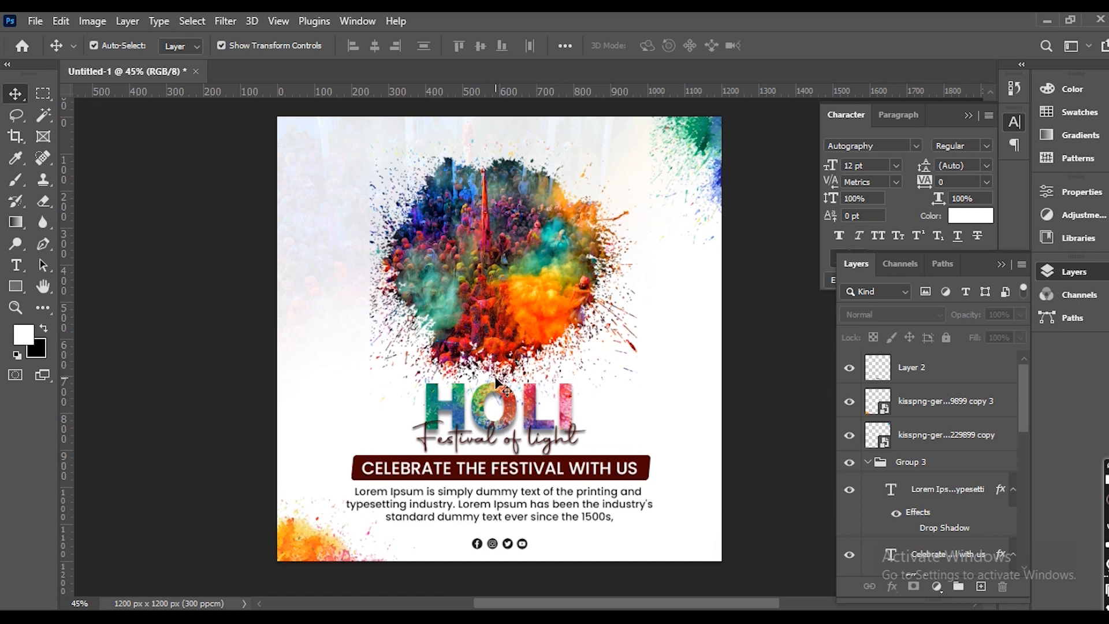
pyautogui.scroll(-1, 490, 385)
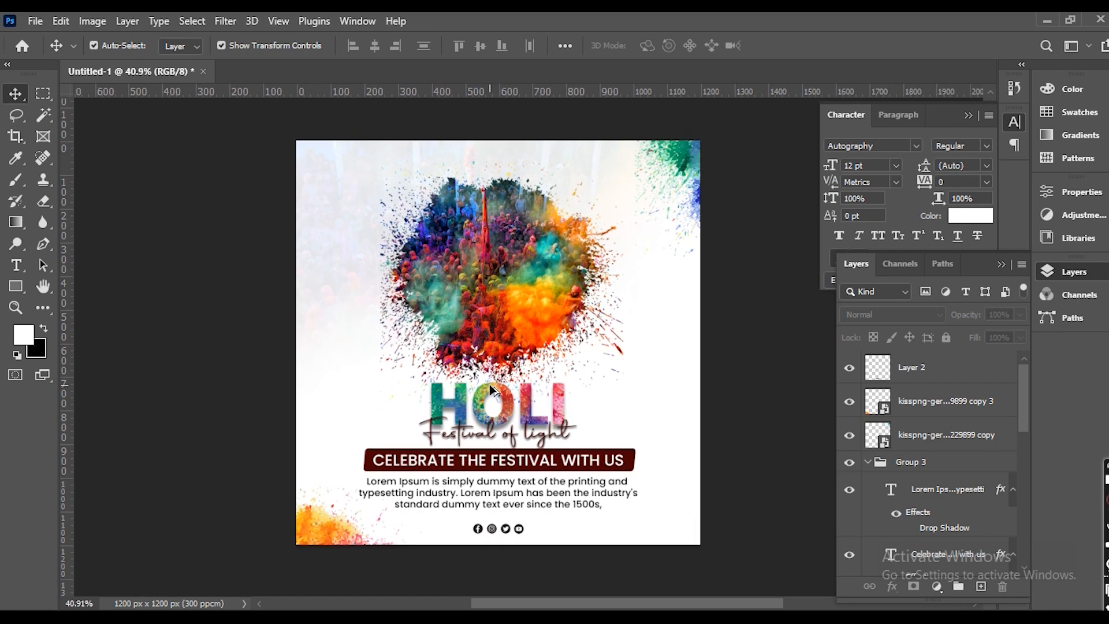
pyautogui.scroll(1, 490, 385)
pyautogui.moveTo(547, 319)
pyautogui.mouseDown()
pyautogui.moveTo(527, 319)
pyautogui.moveTo(532, 327)
pyautogui.mouseUp()
pyautogui.scroll(1, 533, 334)
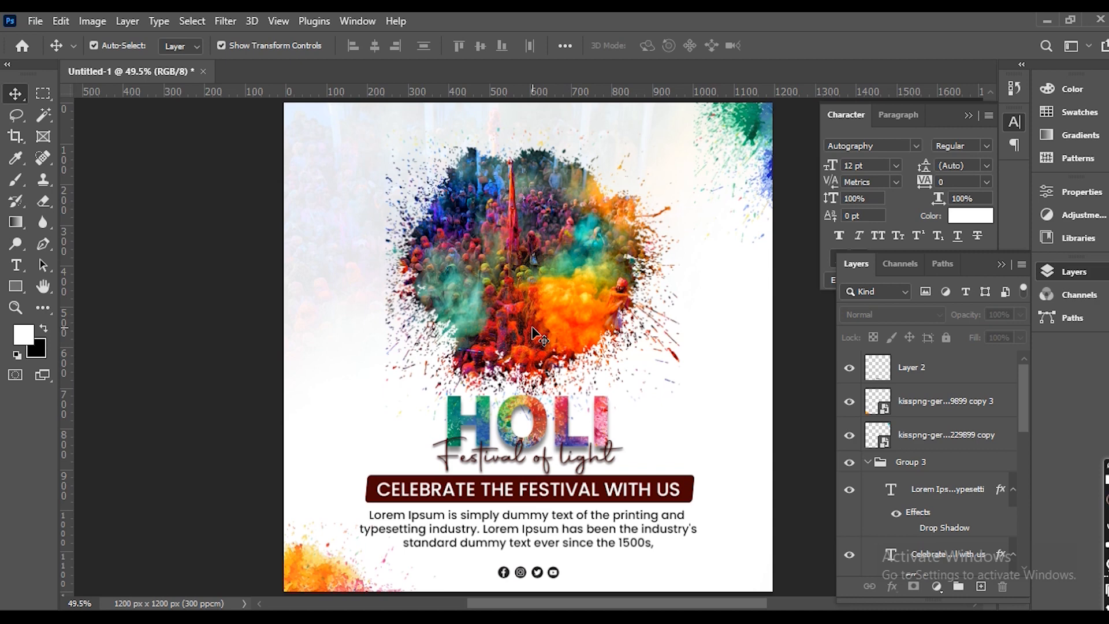
# - Save the design to the Desktop as a Photoshop document named Holi post
pyautogui.hotkey('ctrl', 's')
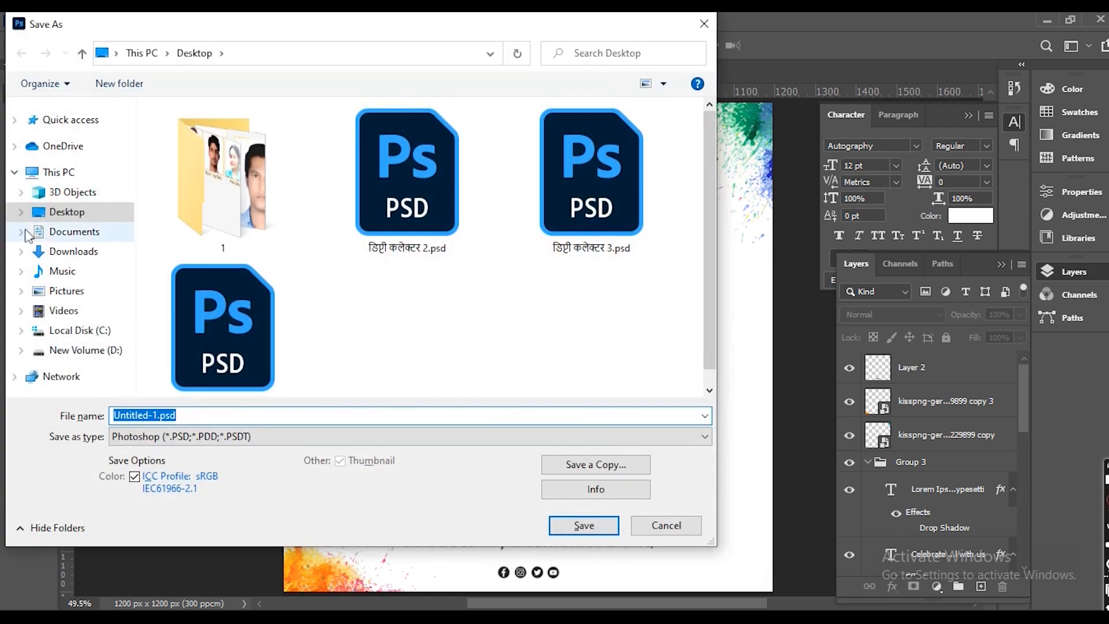
pyautogui.click(75, 212)
pyautogui.doubleClick(207, 416)
pyautogui.press('BackSpace')
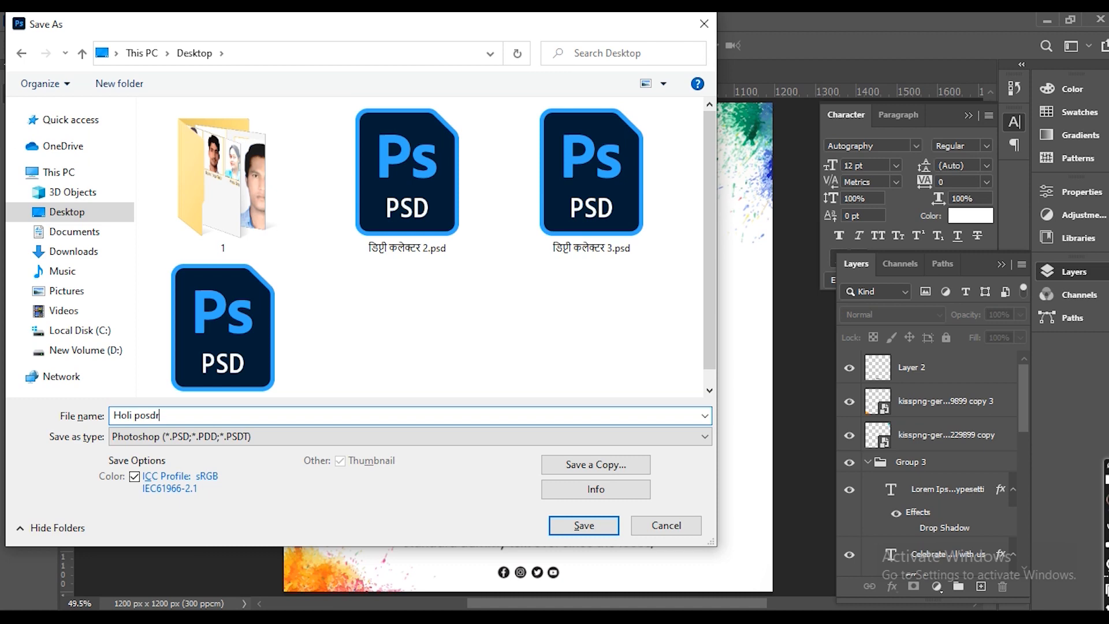
pyautogui.click(585, 526)
pyautogui.click(745, 174)
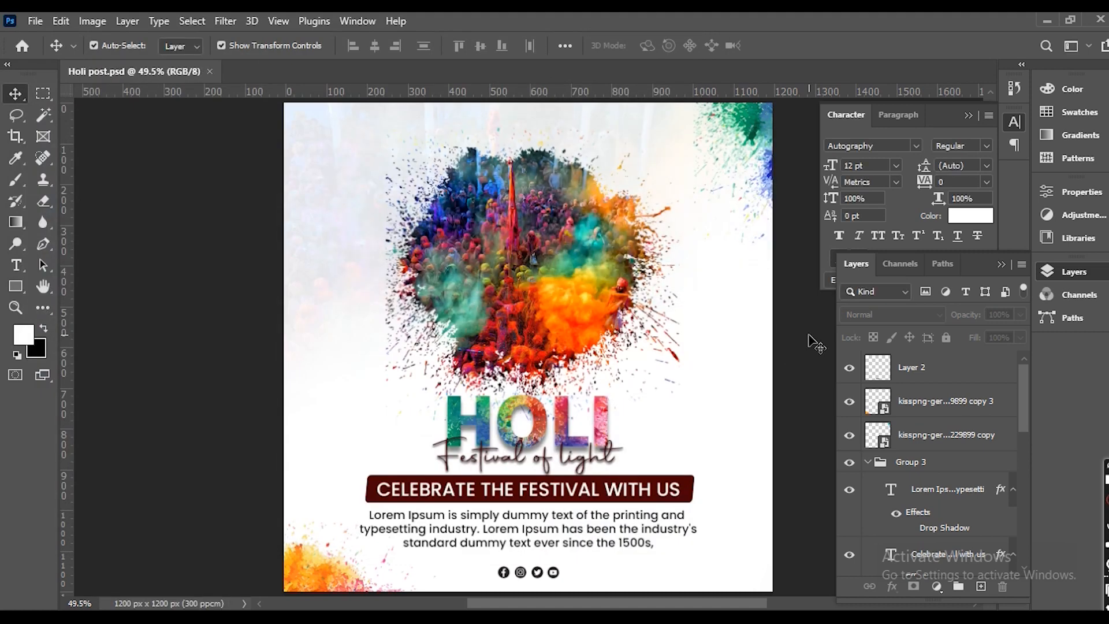
# - Export the design for web in JPEG format and save it to the Desktop as Holi-post.jpg
pyautogui.press('ctrl')
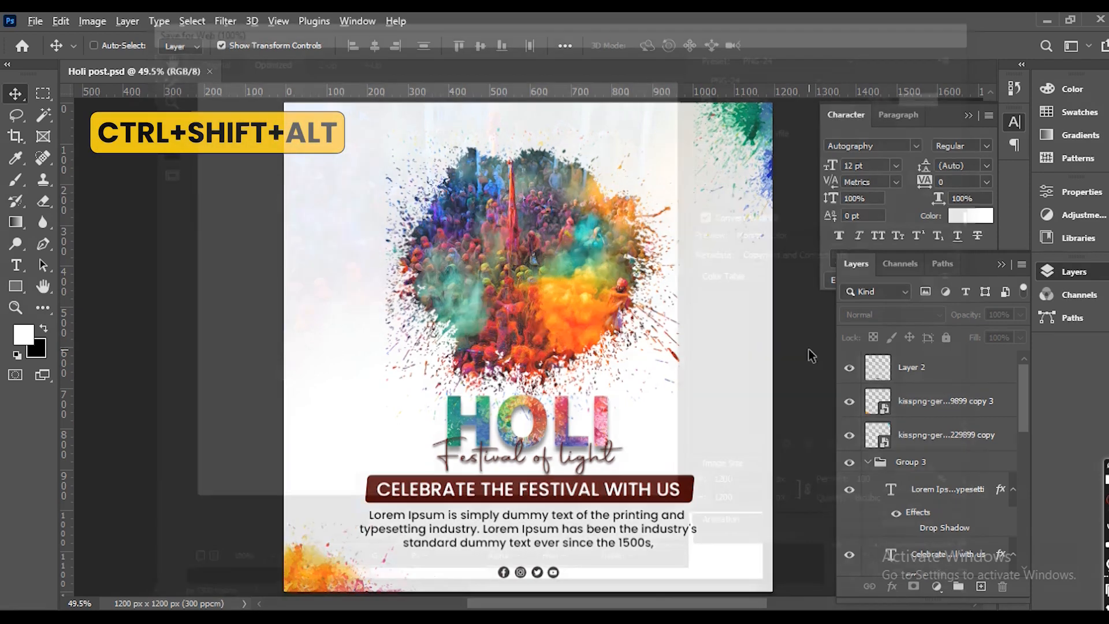
pyautogui.hotkey('ctrl', 'shift', 'alt', 's')
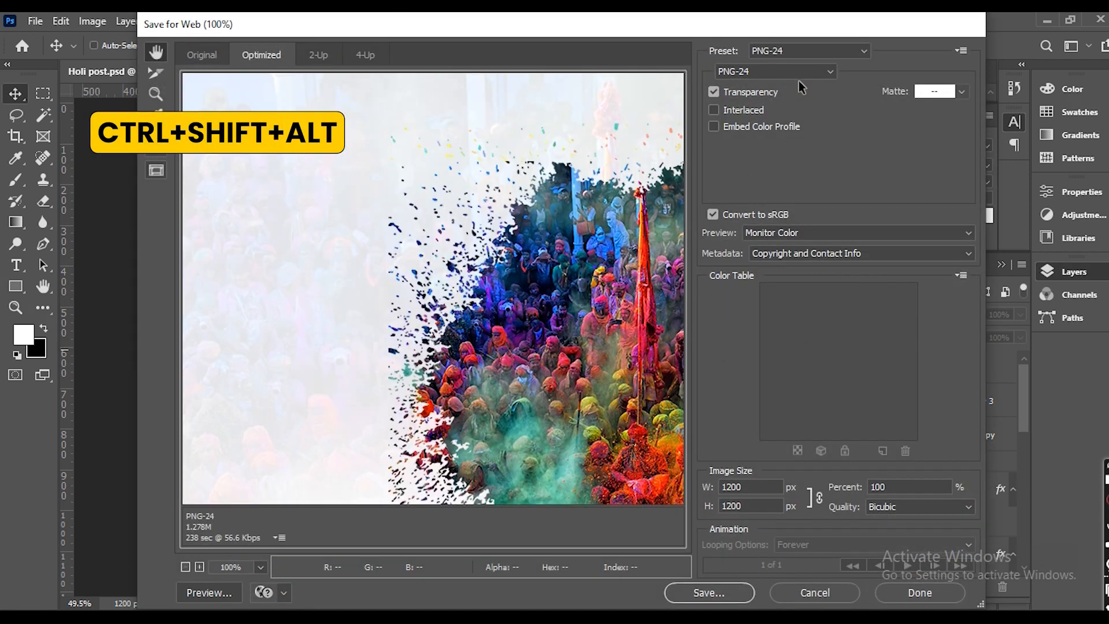
pyautogui.click(789, 75)
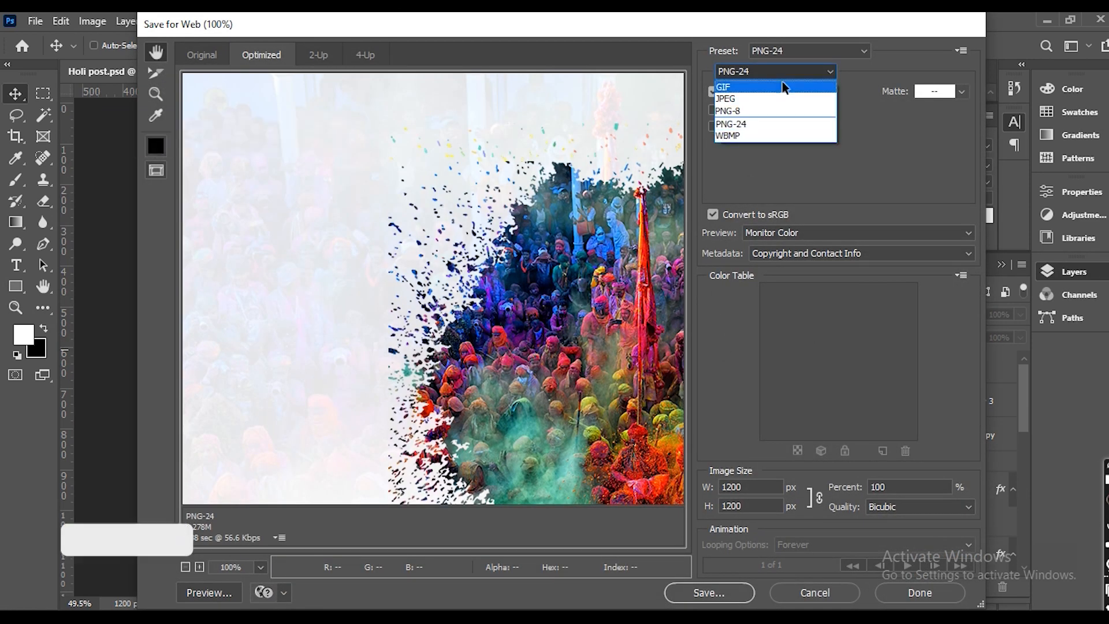
pyautogui.click(760, 106)
pyautogui.click(709, 592)
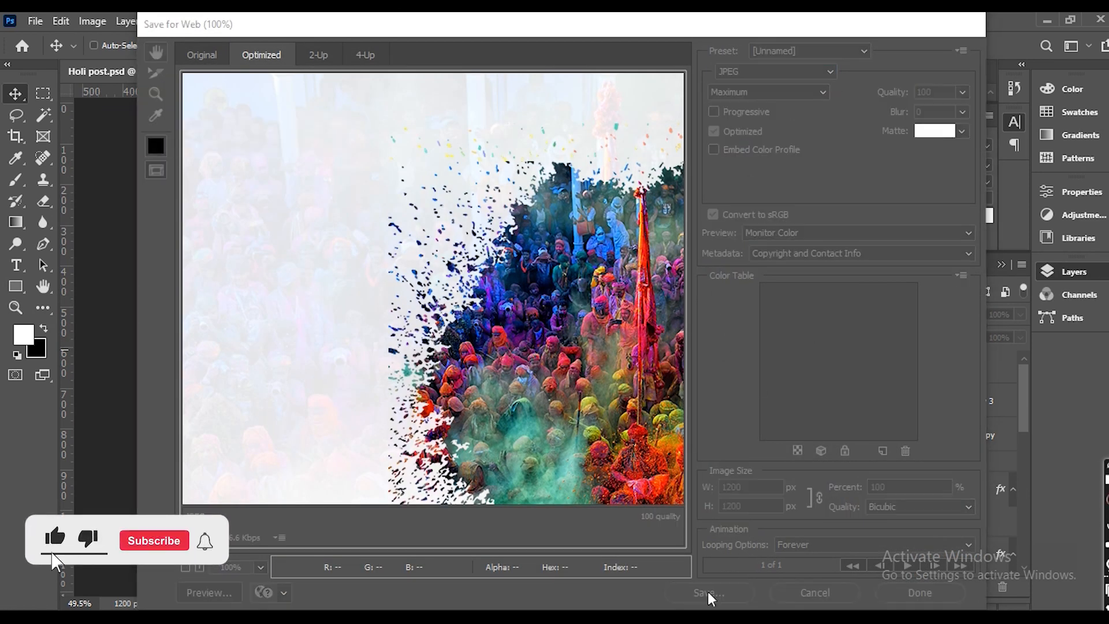
pyautogui.click(867, 341)
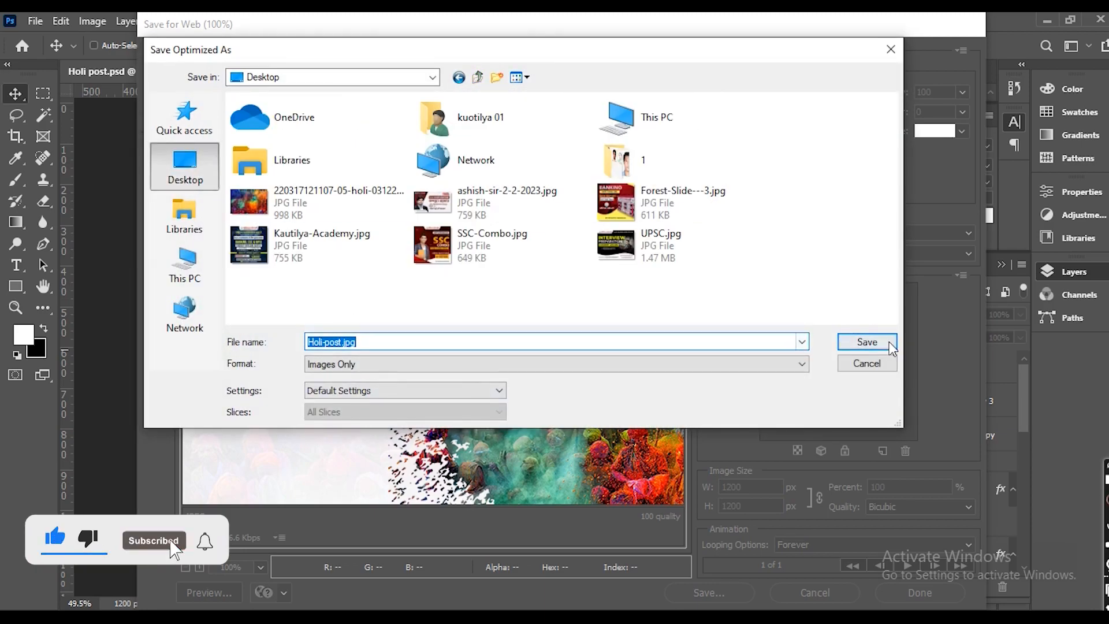